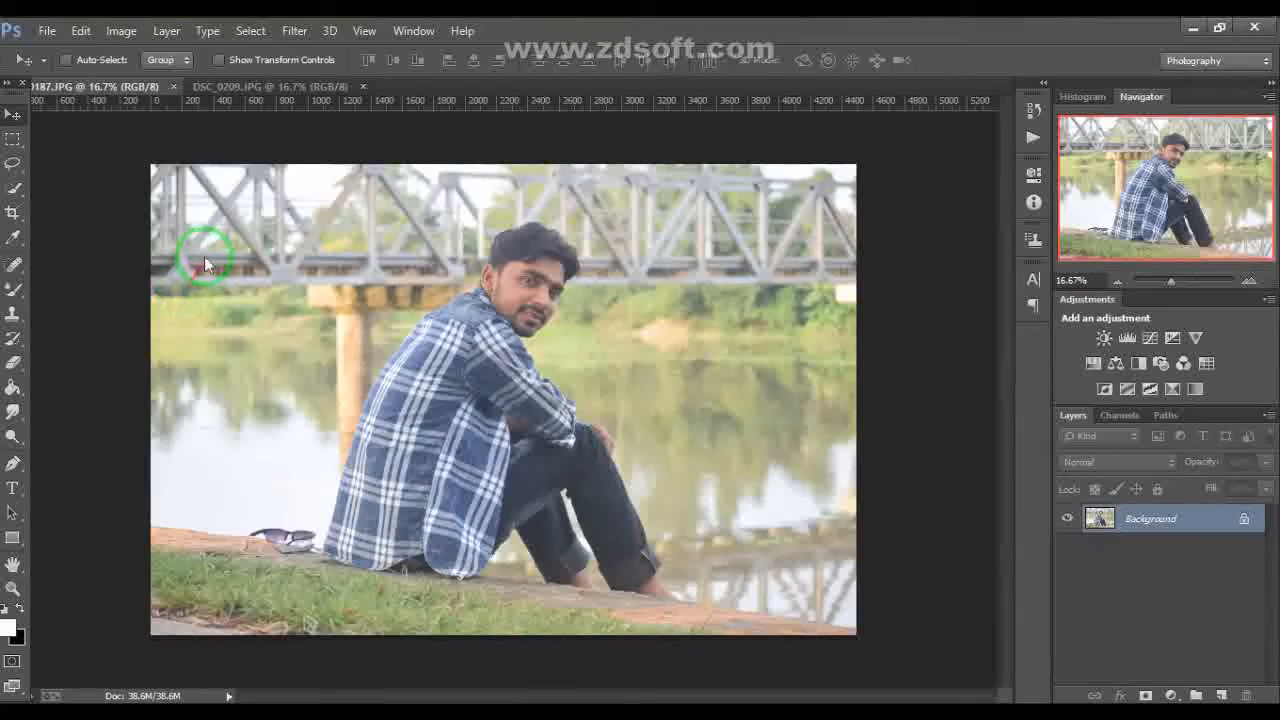
# Apply a Shadows/Highlights adjustment to the photo with shadows at 18% and highlights at 12%
pyautogui.click(121, 30)
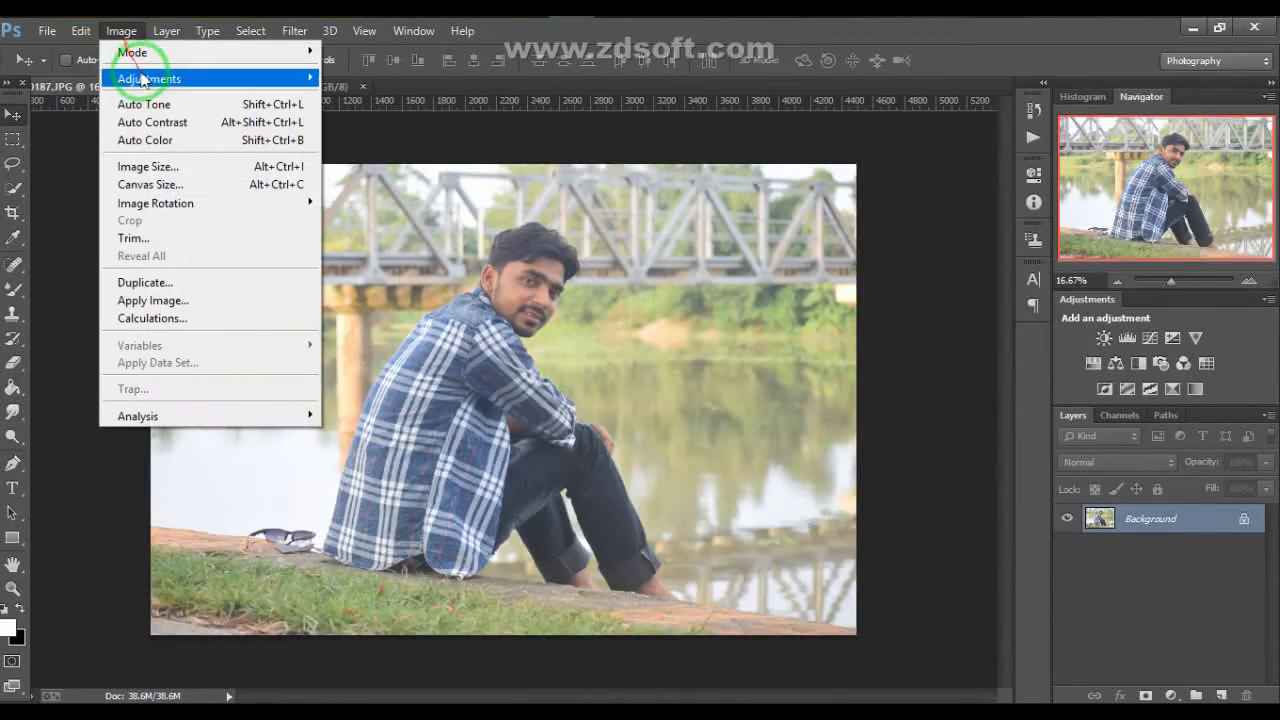
pyautogui.moveTo(149, 78)
pyautogui.click(408, 390)
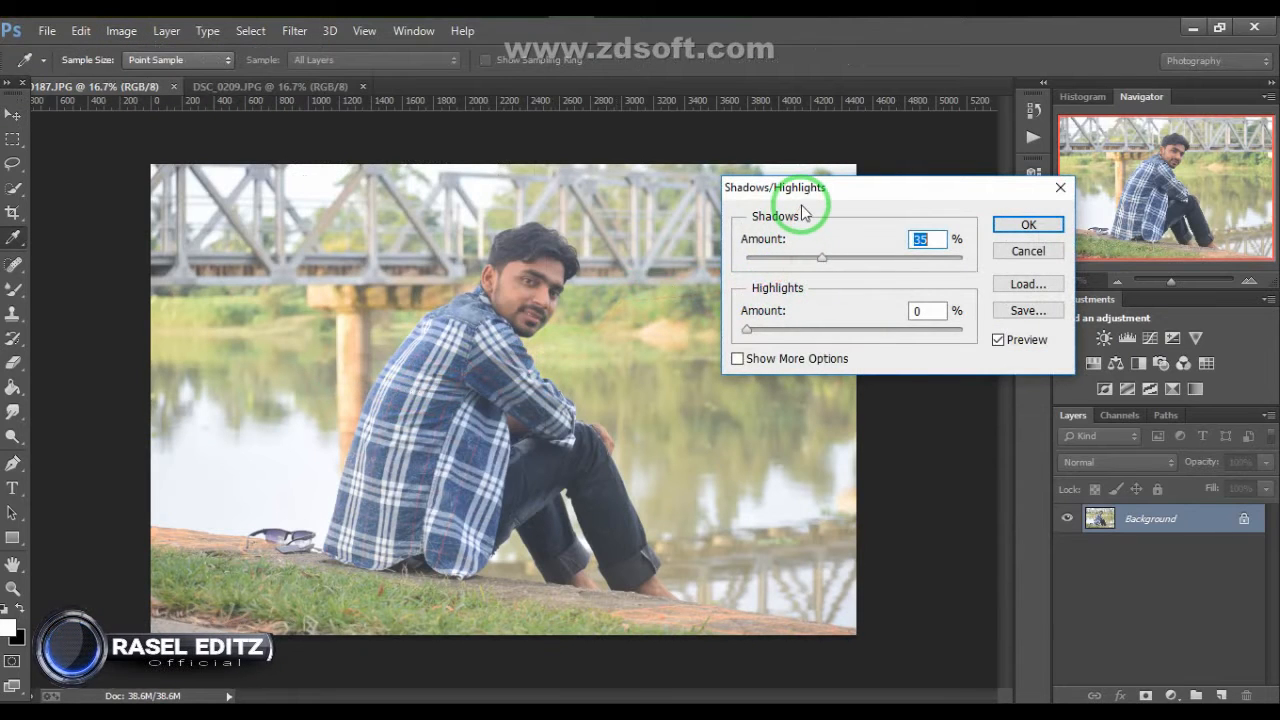
pyautogui.moveTo(765, 332); pyautogui.dragTo(777, 336)
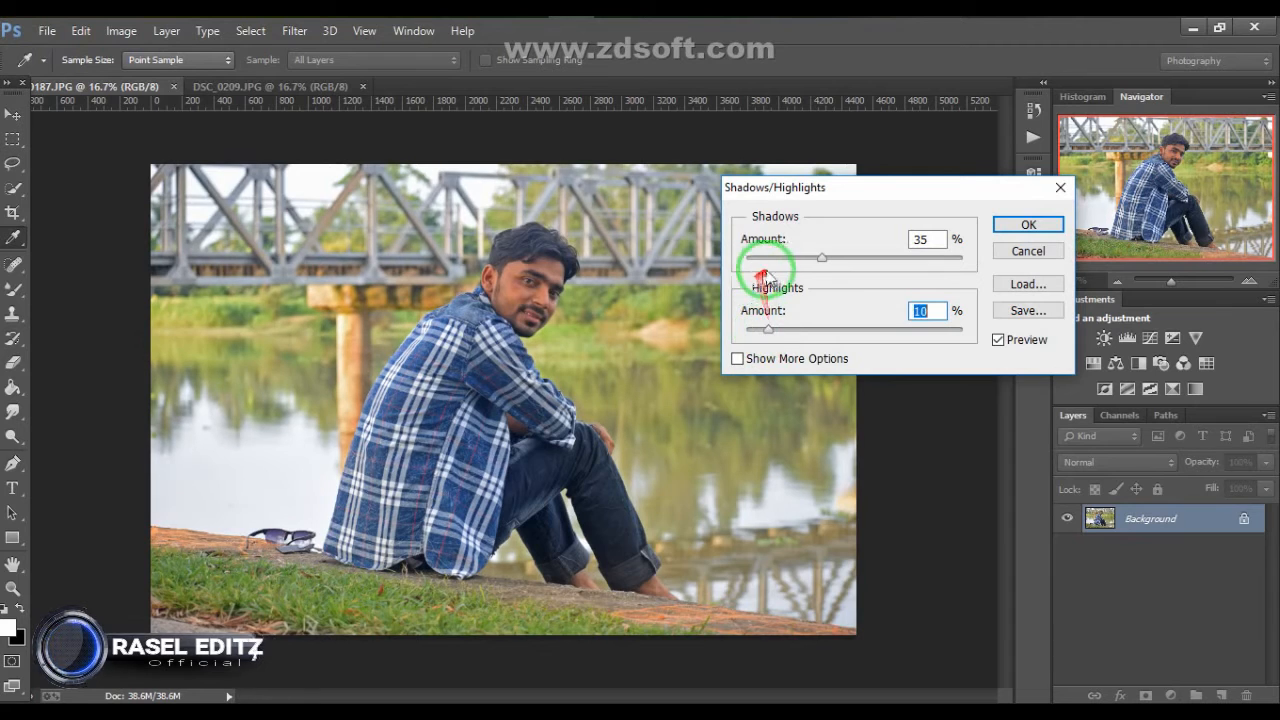
pyautogui.click(796, 259)
pyautogui.moveTo(796, 262); pyautogui.dragTo(785, 262)
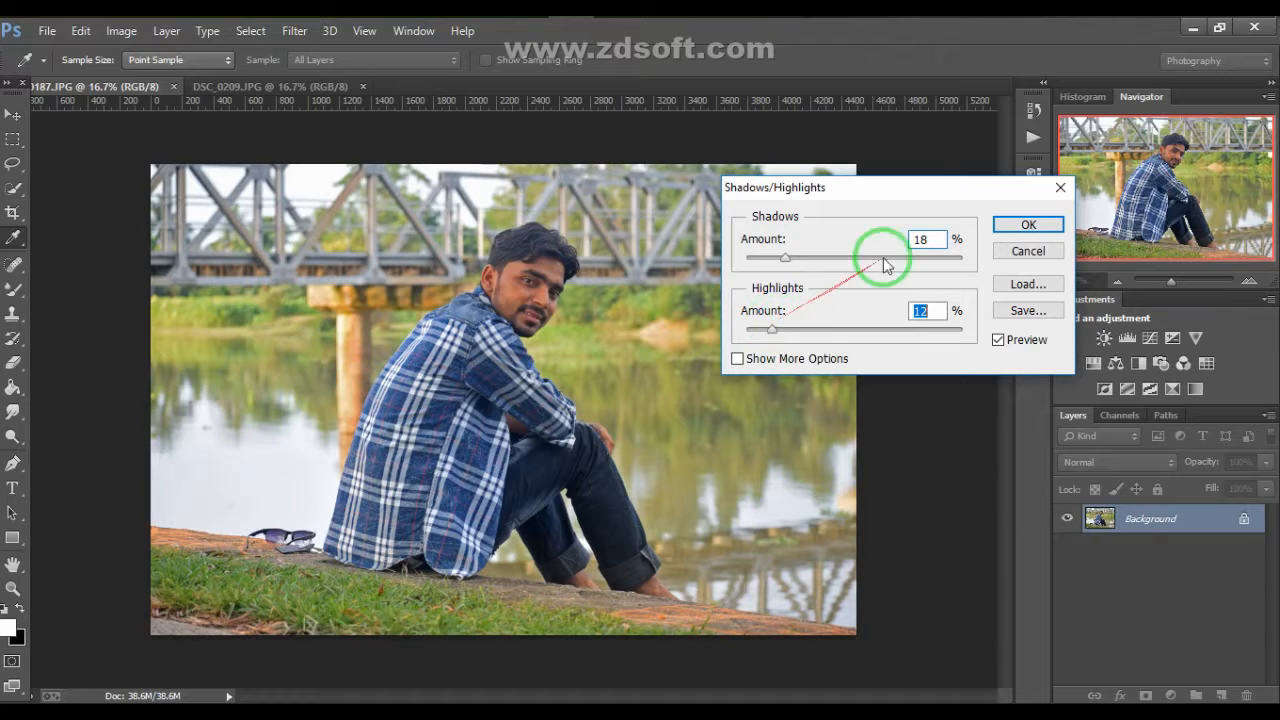
pyautogui.click(1020, 224)
pyautogui.press('v')
pyautogui.click(105, 60)
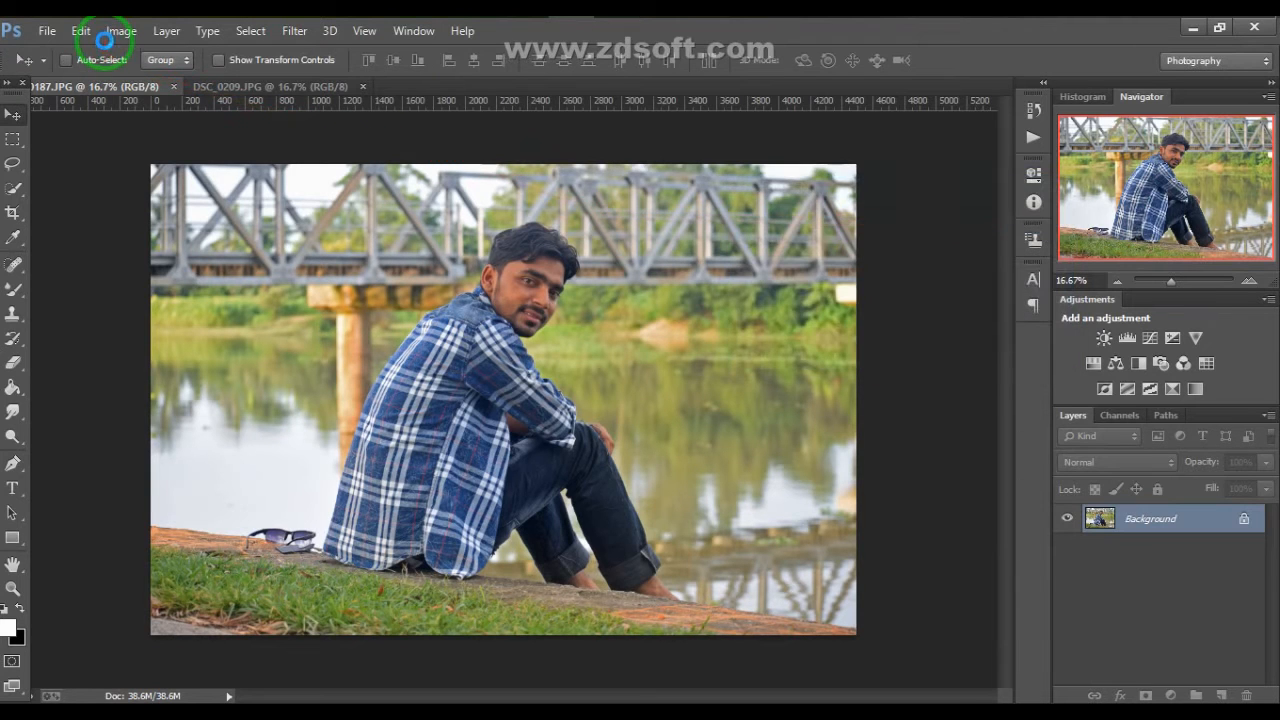
# Start a Selective Color adjustment and set the black amount of the Blacks range to +35%
pyautogui.click(121, 31)
pyautogui.moveTo(135, 78)
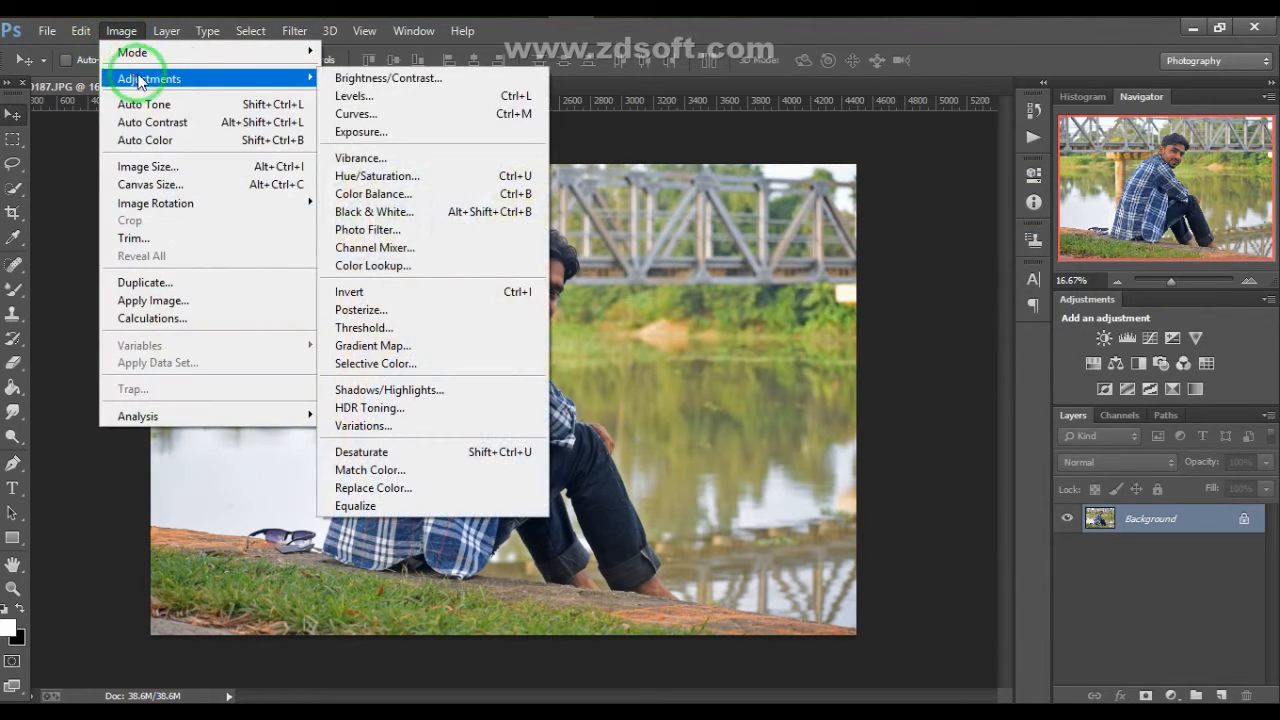
pyautogui.click(395, 366)
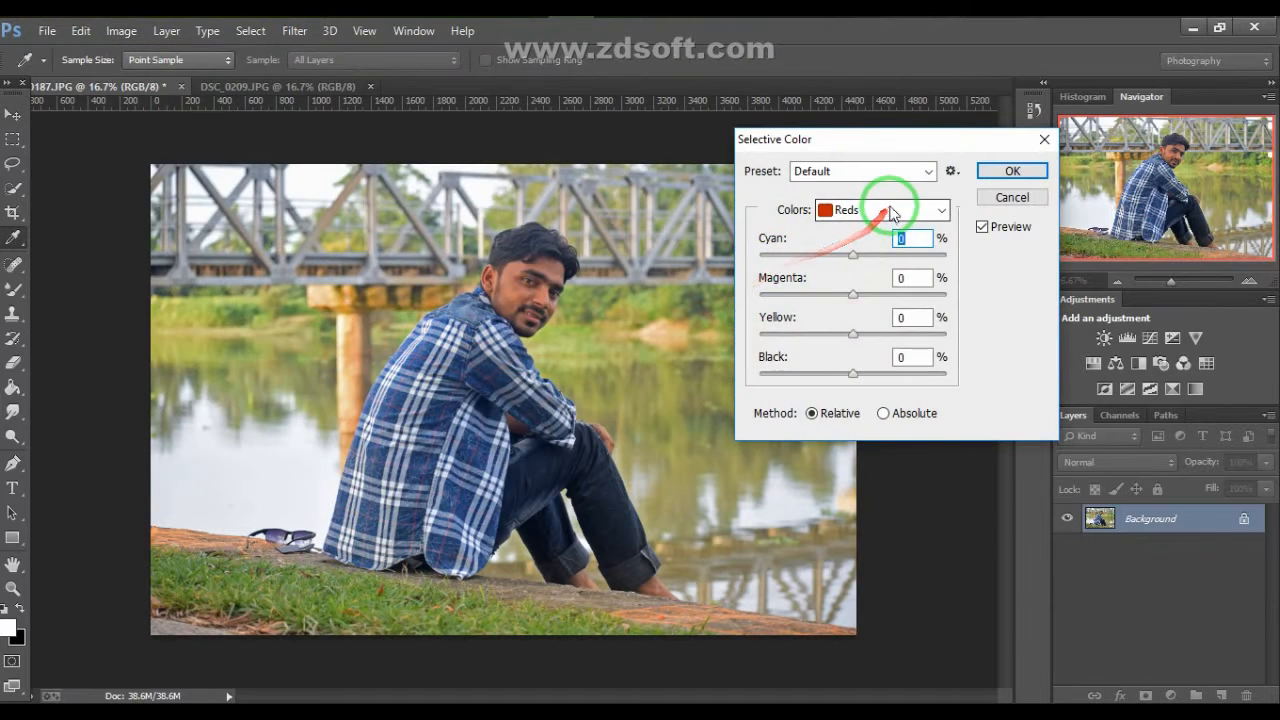
pyautogui.click(892, 213)
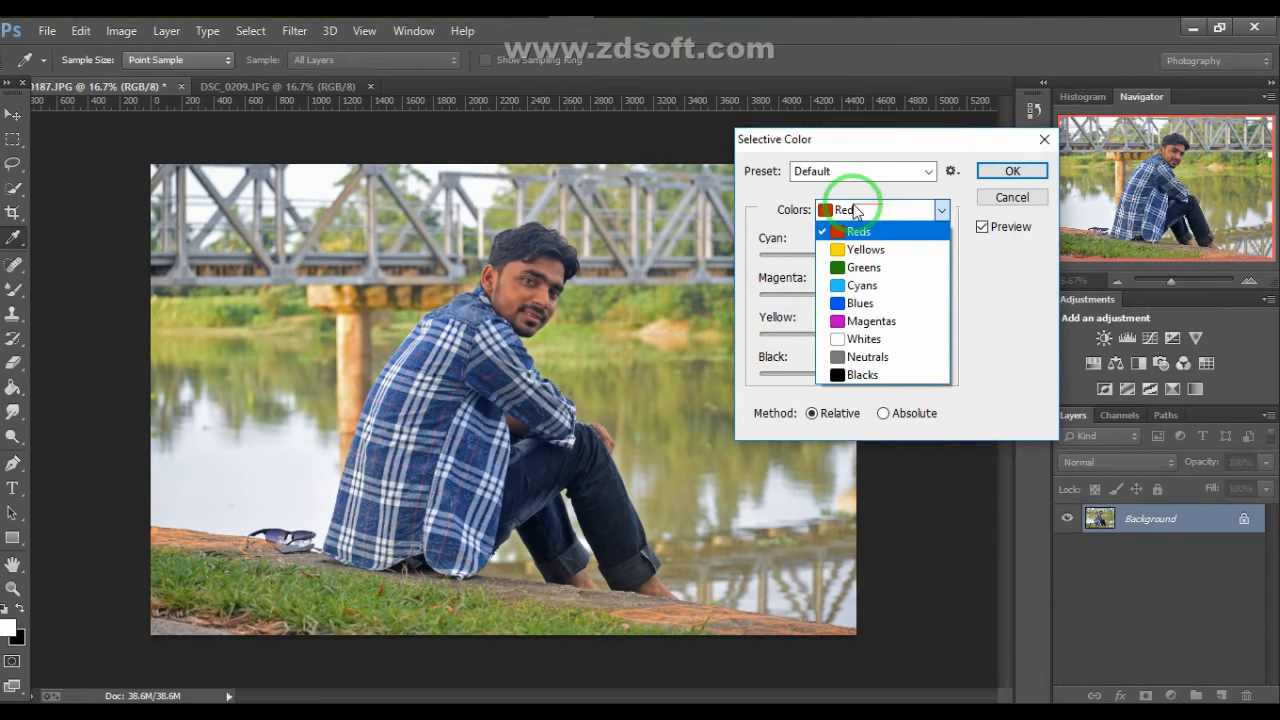
pyautogui.click(878, 375)
pyautogui.click(877, 374)
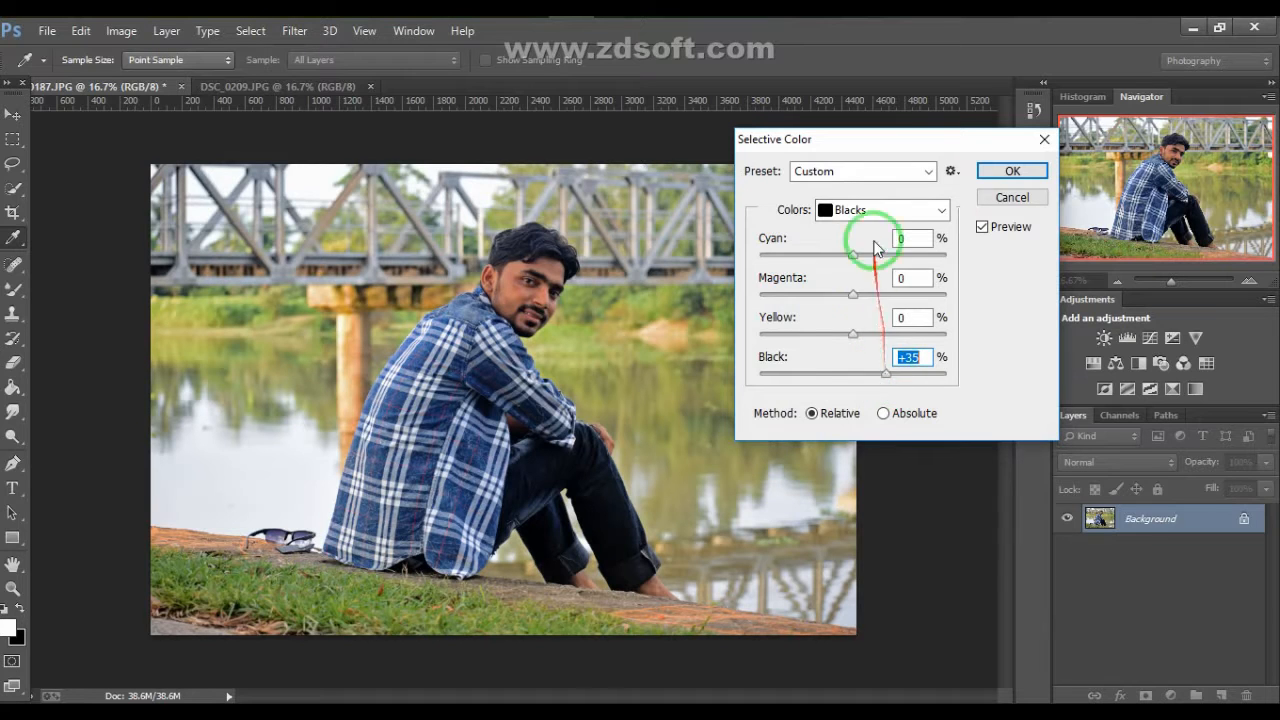
# Adjust the black amount of the Blues range in Selective Color and set the Cyans range's black to +56%
pyautogui.click(857, 210)
pyautogui.click(862, 305)
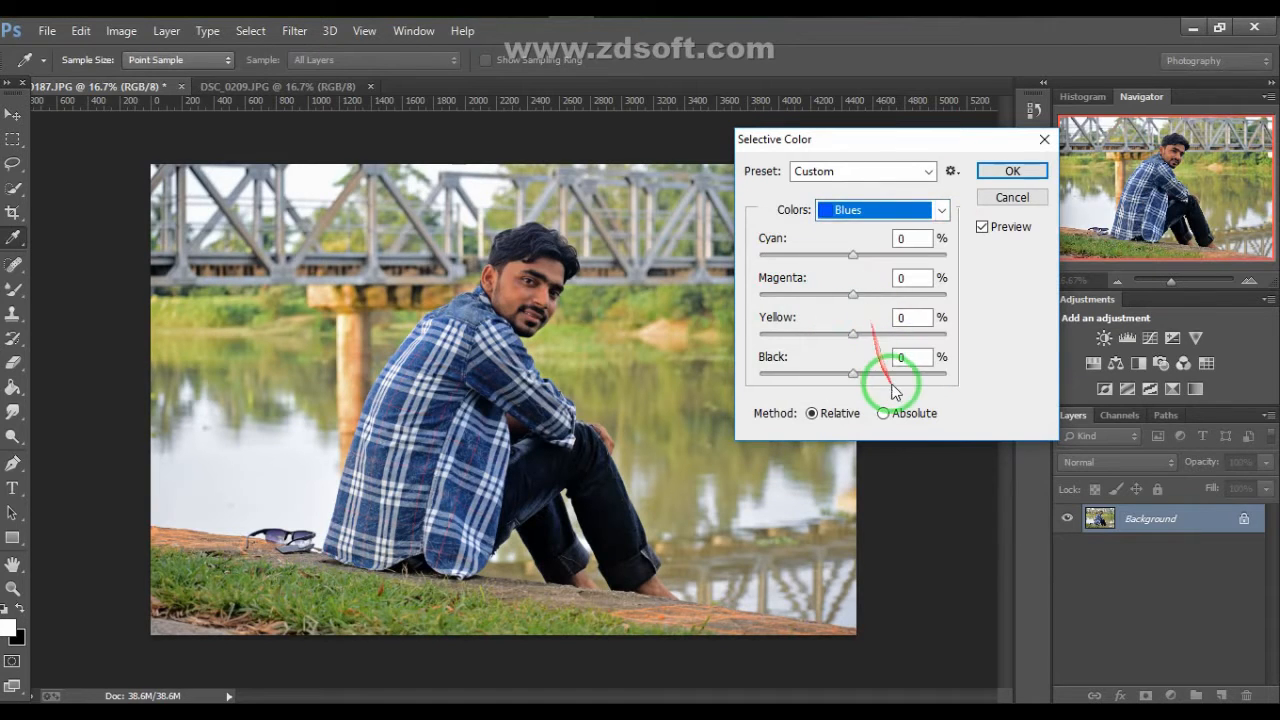
pyautogui.click(903, 357)
pyautogui.click(857, 205)
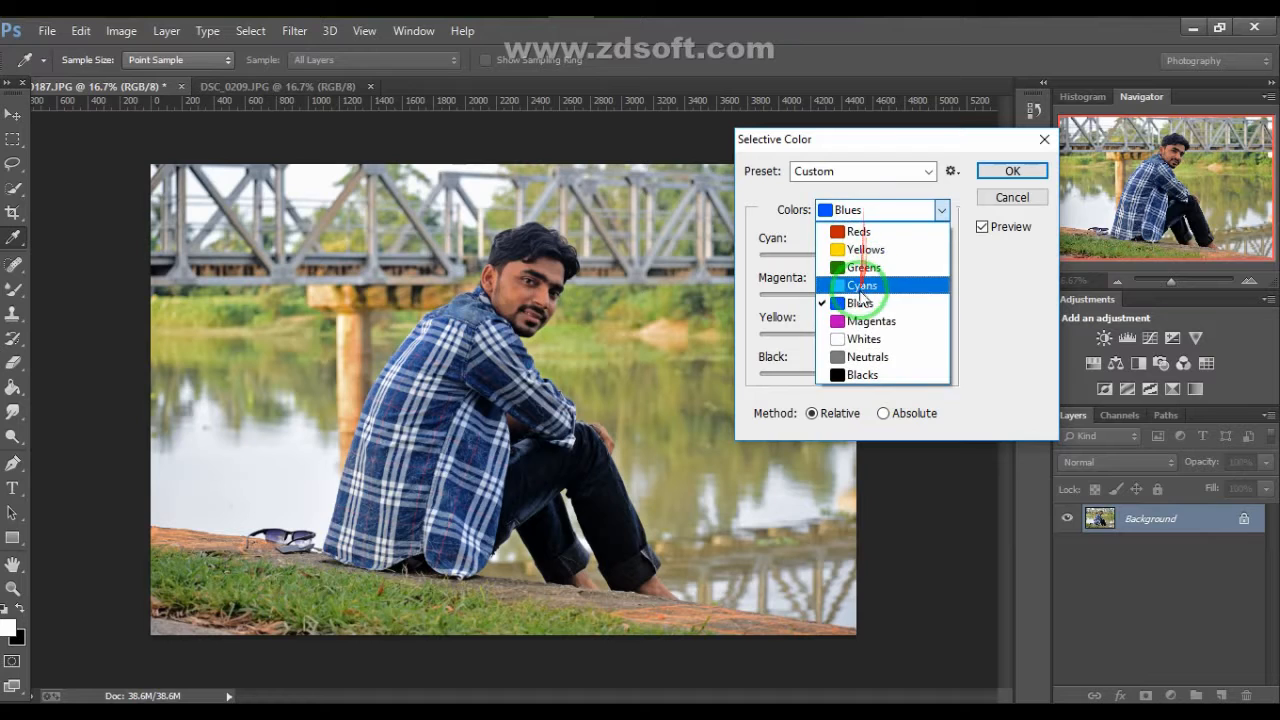
pyautogui.click(862, 287)
pyautogui.moveTo(875, 376); pyautogui.dragTo(895, 376)
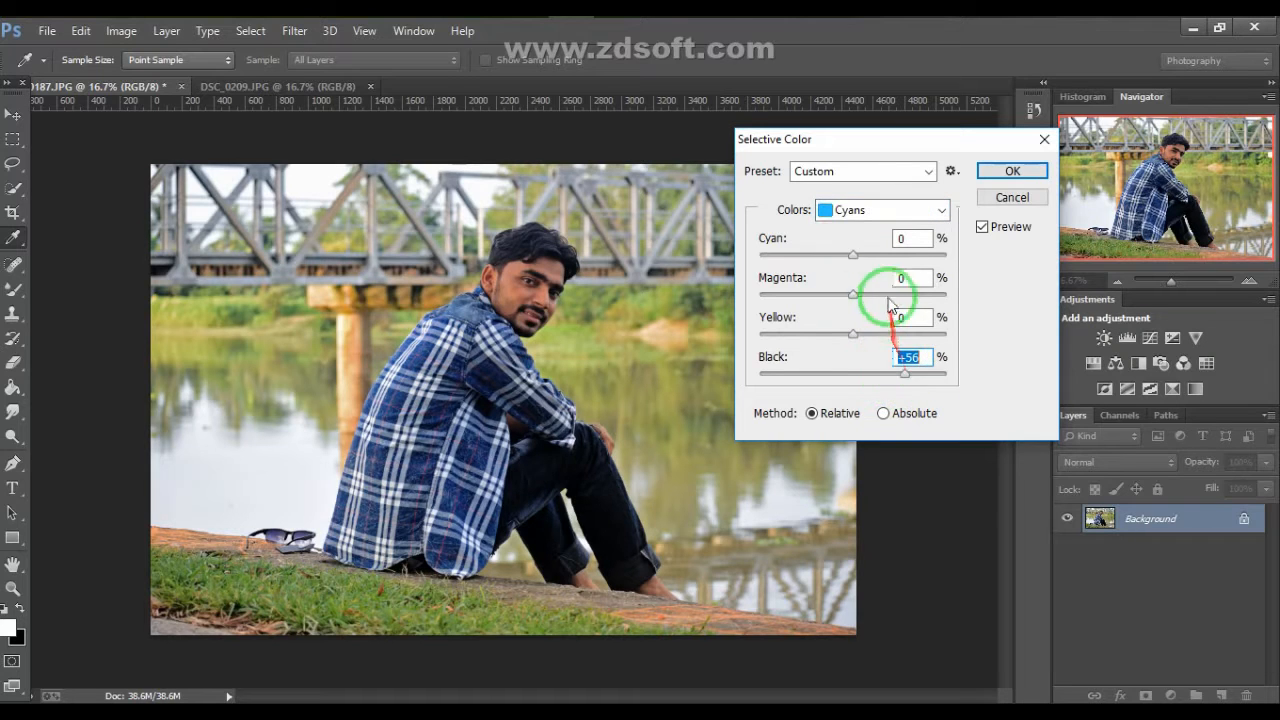
# Set the black amount of the Reds range to -25% and apply the Selective Color adjustment
pyautogui.click(886, 212)
pyautogui.click(862, 221)
pyautogui.click(819, 376)
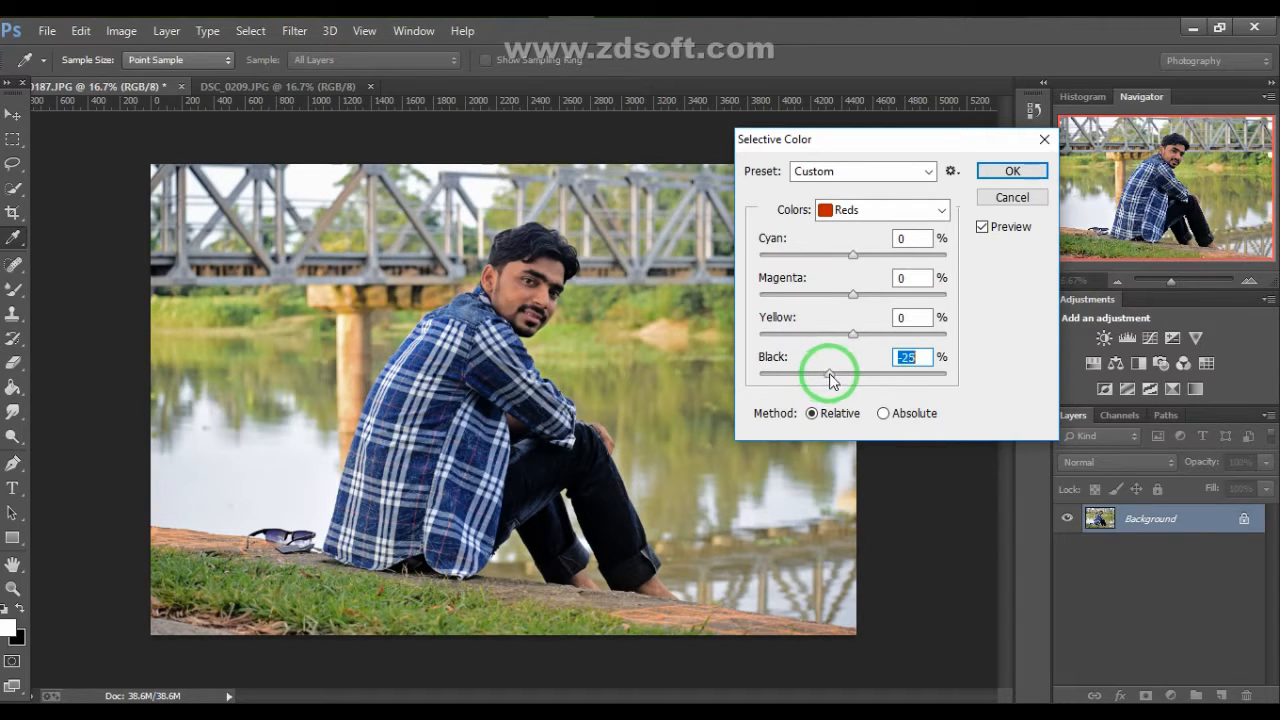
pyautogui.click(1013, 171)
pyautogui.press('v')
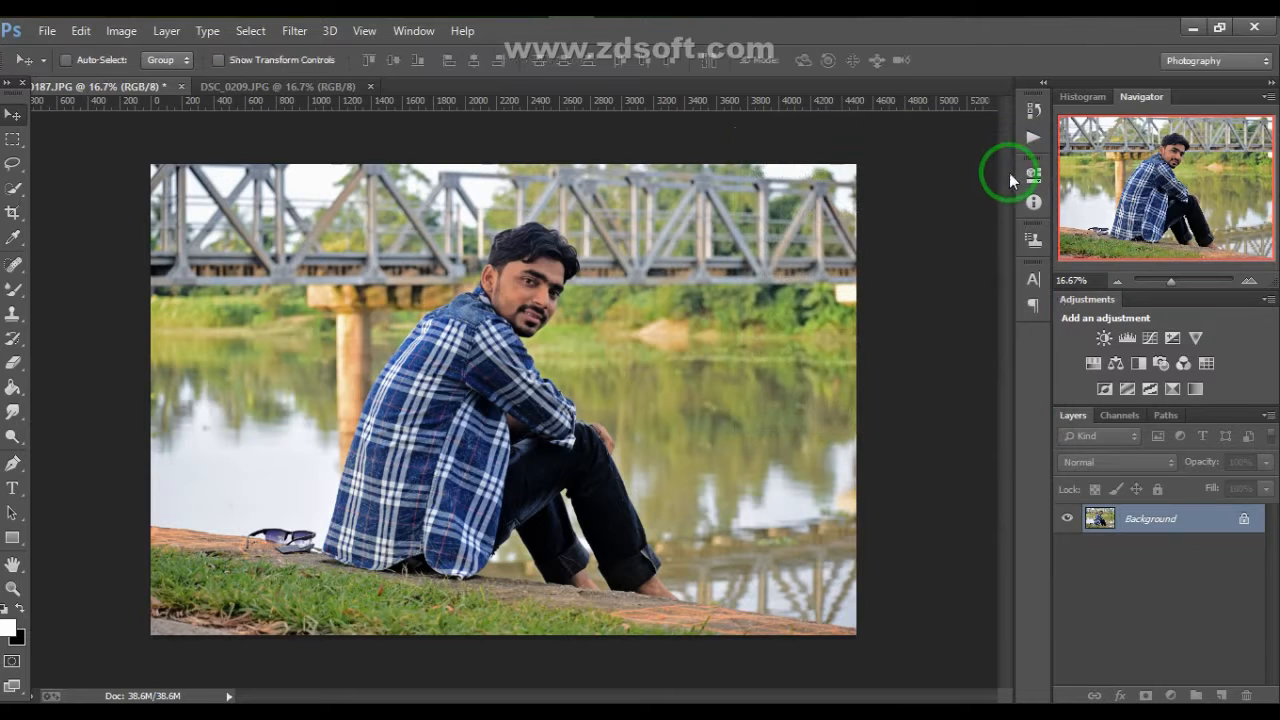
# Open the photo in the Camera Raw Filter and set temperature to -6 and tint to +3
pyautogui.click(296, 31)
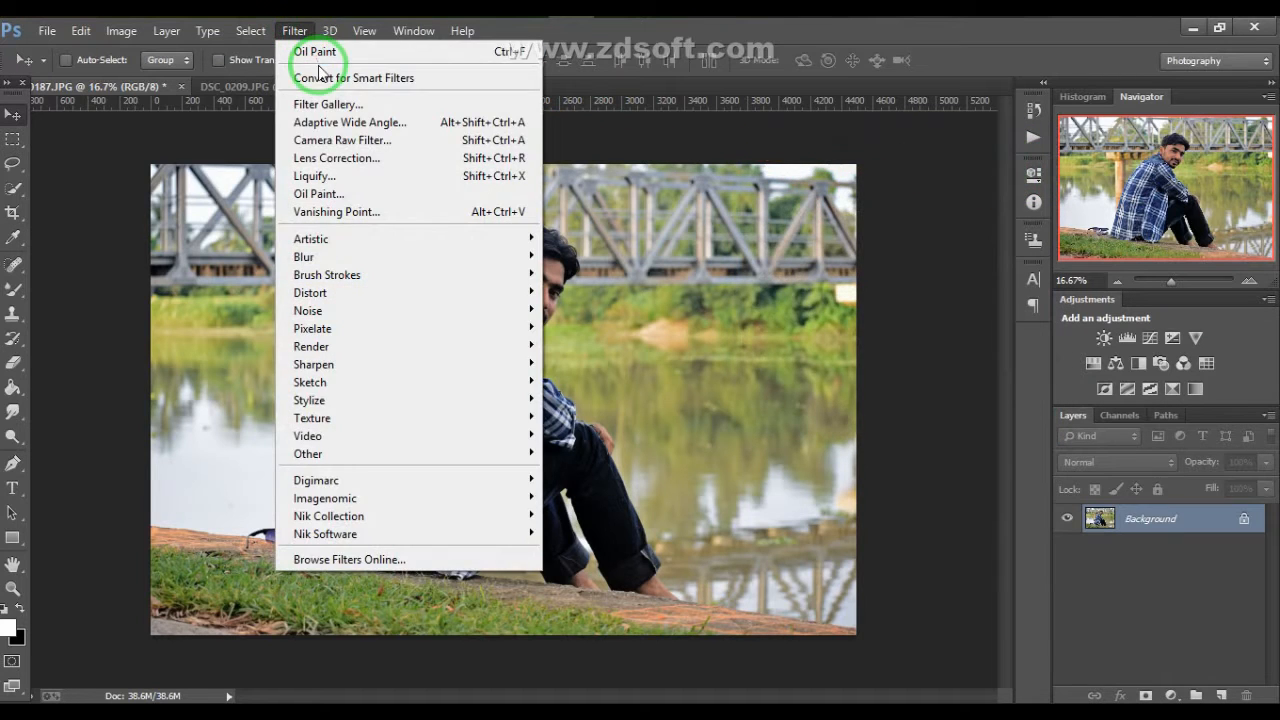
pyautogui.click(343, 141)
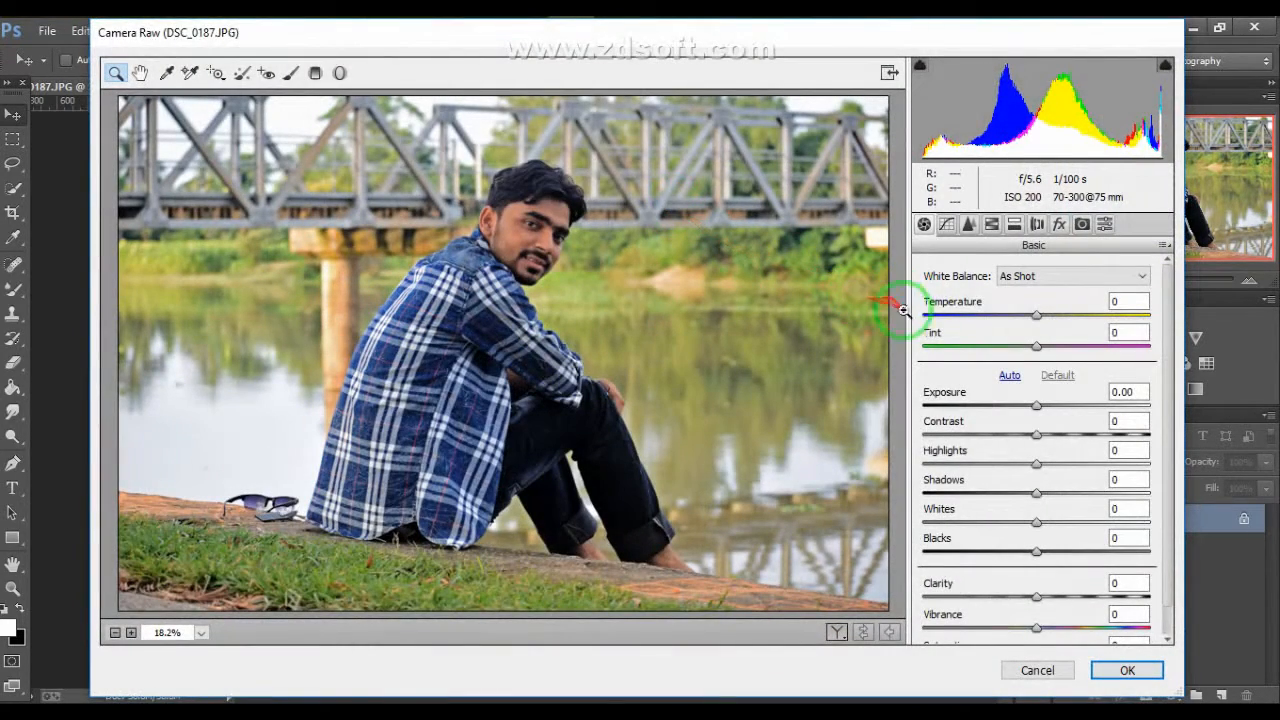
pyautogui.click(1040, 314)
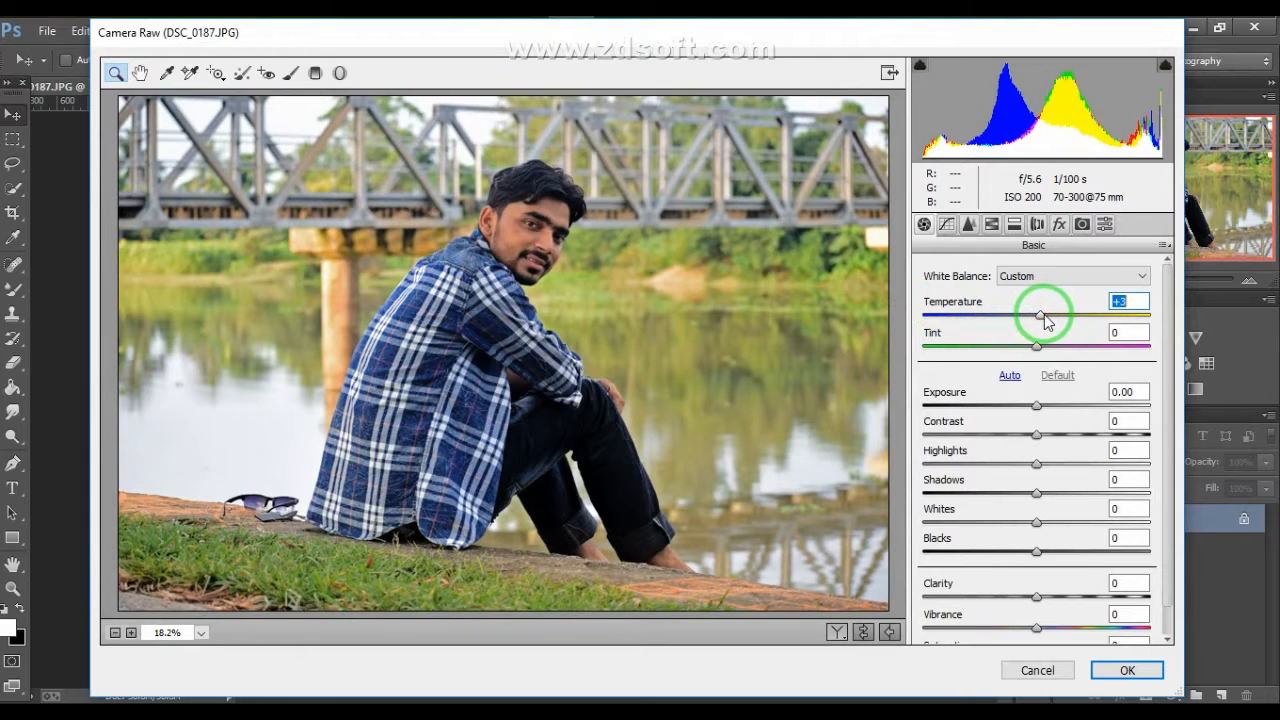
pyautogui.moveTo(1044, 314); pyautogui.dragTo(1034, 320)
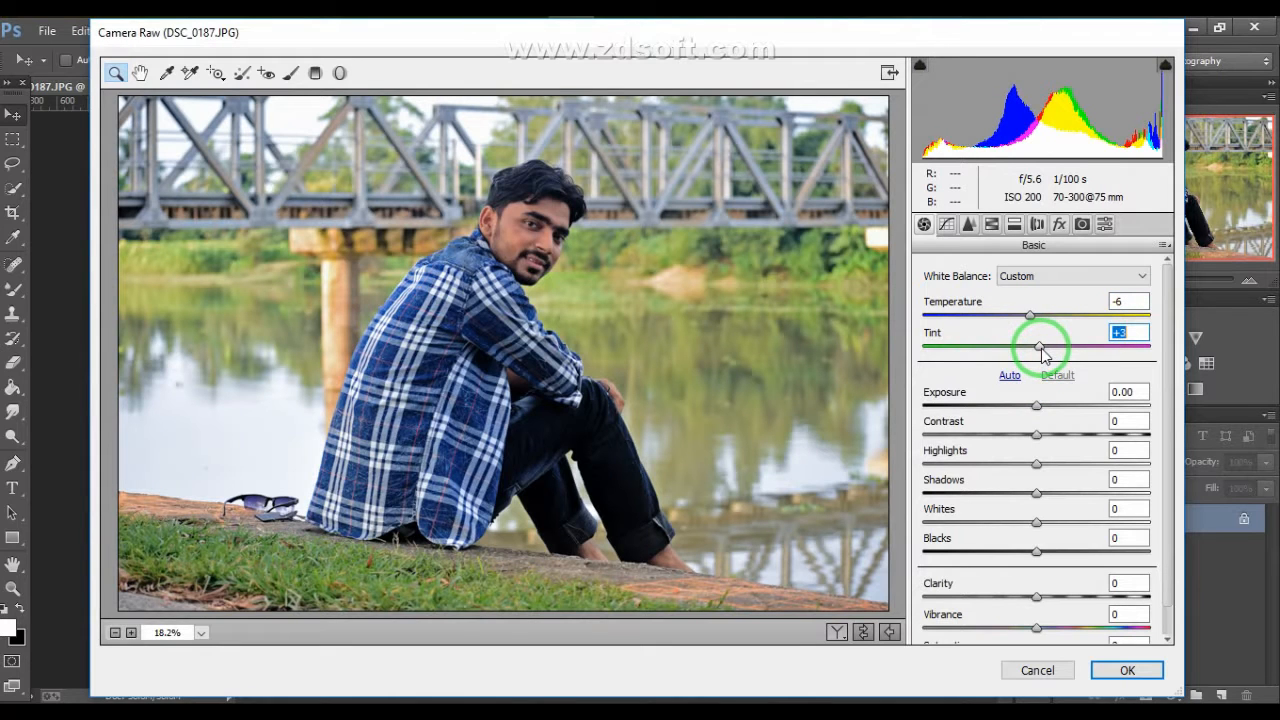
# Set exposure to +0.50, contrast +17, highlights +23, whites +20, blacks -14, and vibrance and saturation to +3
pyautogui.moveTo(1041, 407); pyautogui.dragTo(1054, 409)
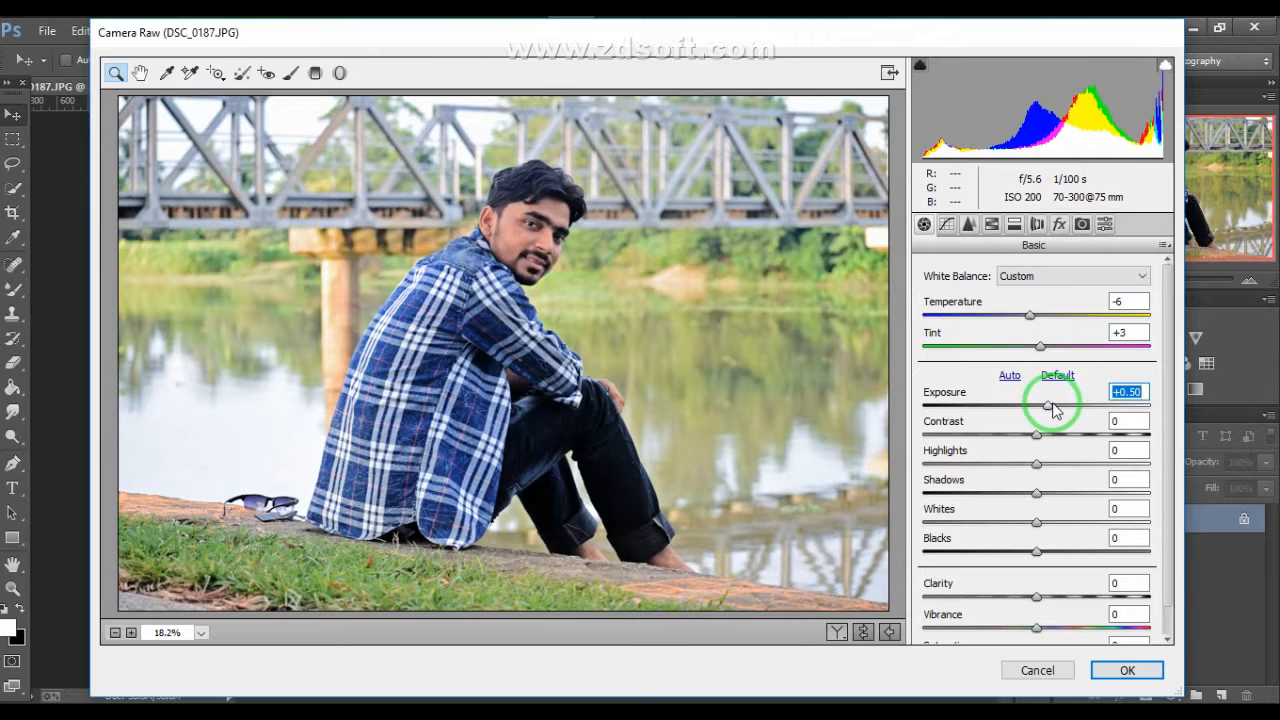
pyautogui.moveTo(1048, 435); pyautogui.dragTo(1057, 523)
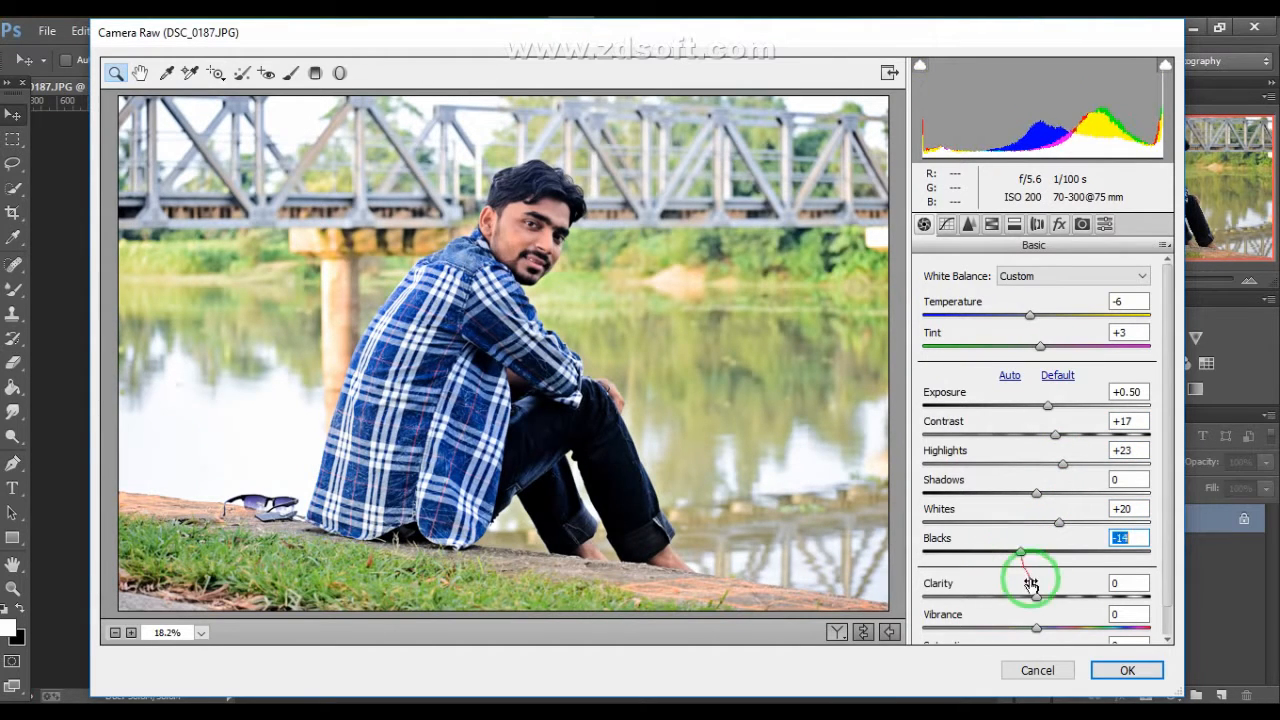
pyautogui.scroll(-1, 1042, 618)
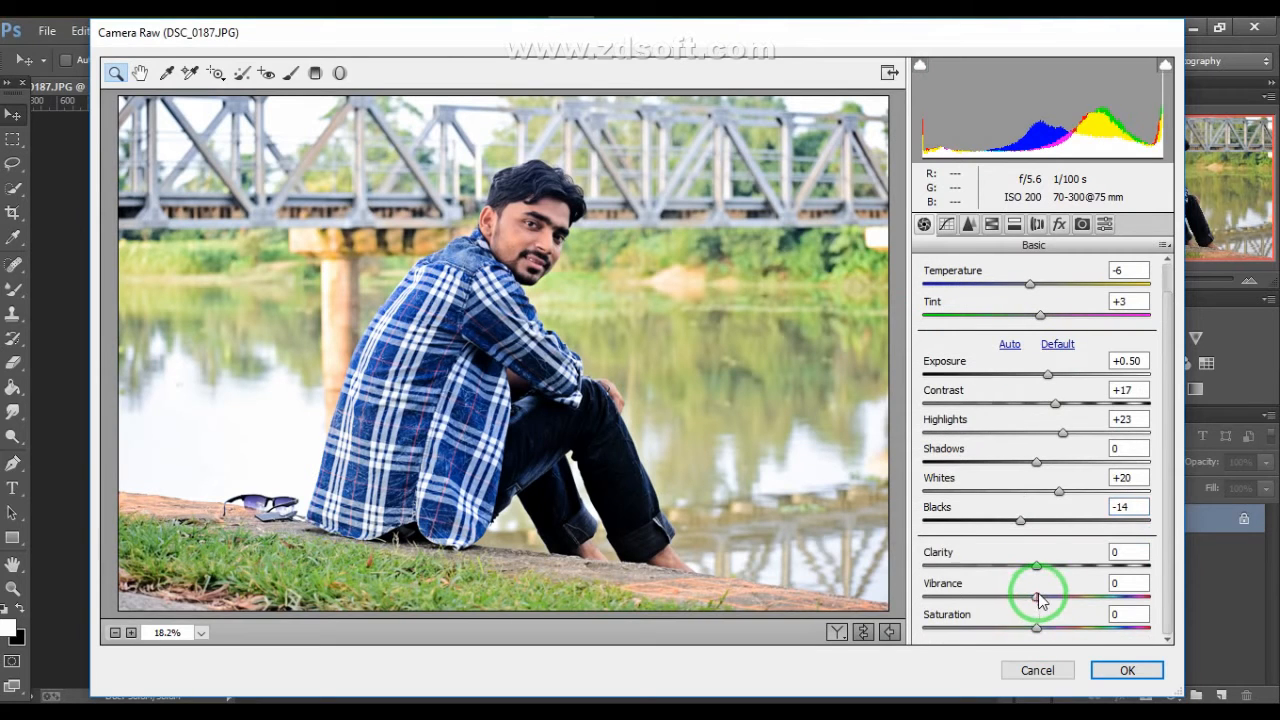
pyautogui.moveTo(1042, 594); pyautogui.dragTo(1037, 630)
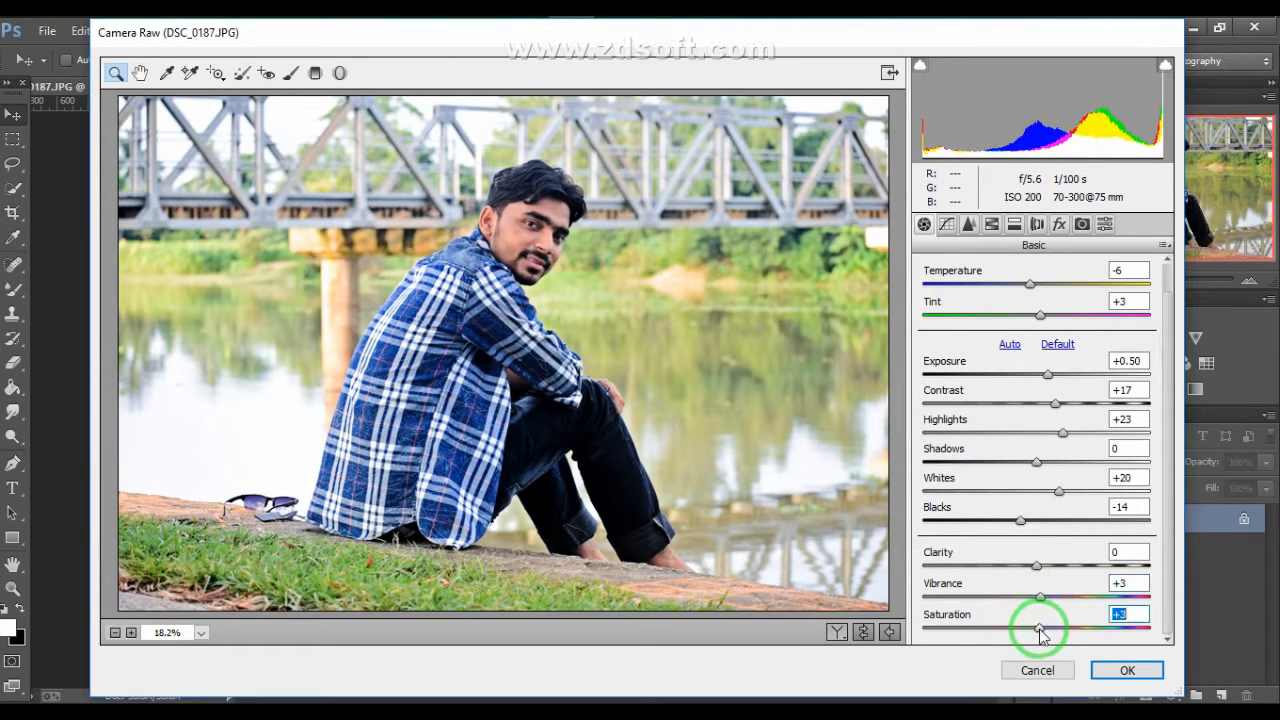
# Shift the Greens hue to +14 in the HSL adjustments and apply the Camera Raw Filter
pyautogui.click(1013, 226)
pyautogui.moveTo(1060, 458); pyautogui.dragTo(1062, 490)
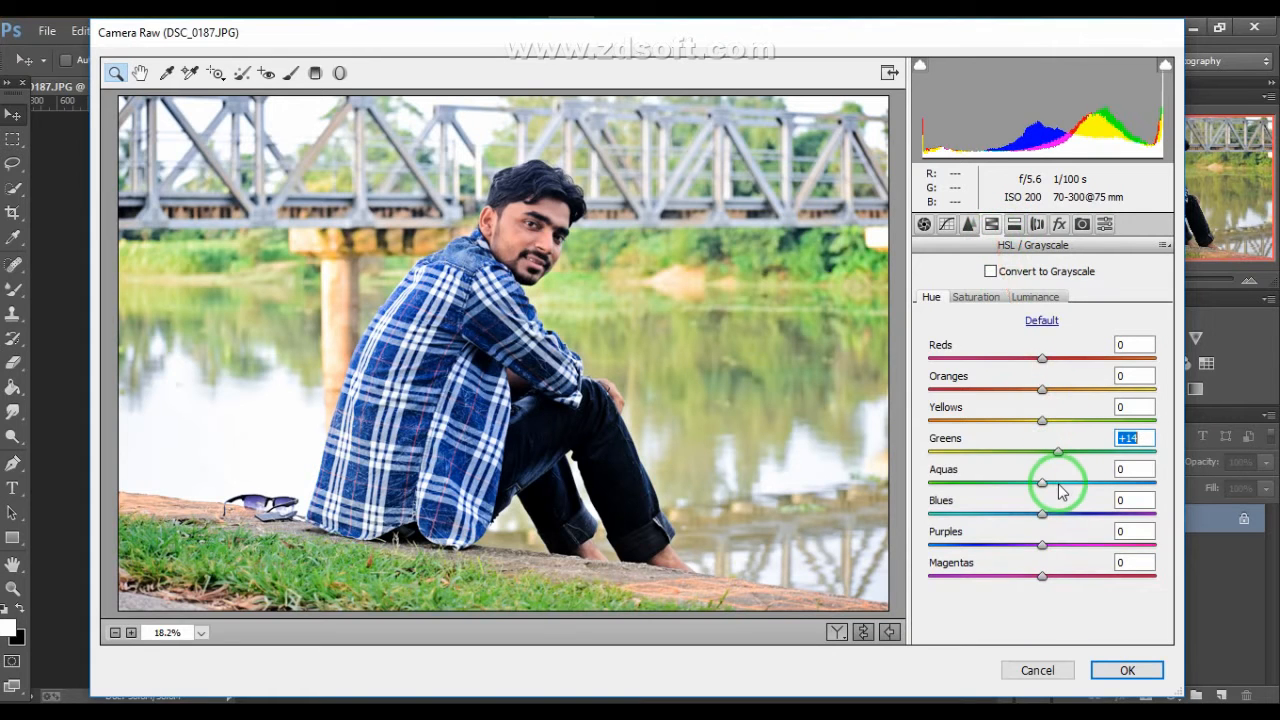
pyautogui.click(1133, 677)
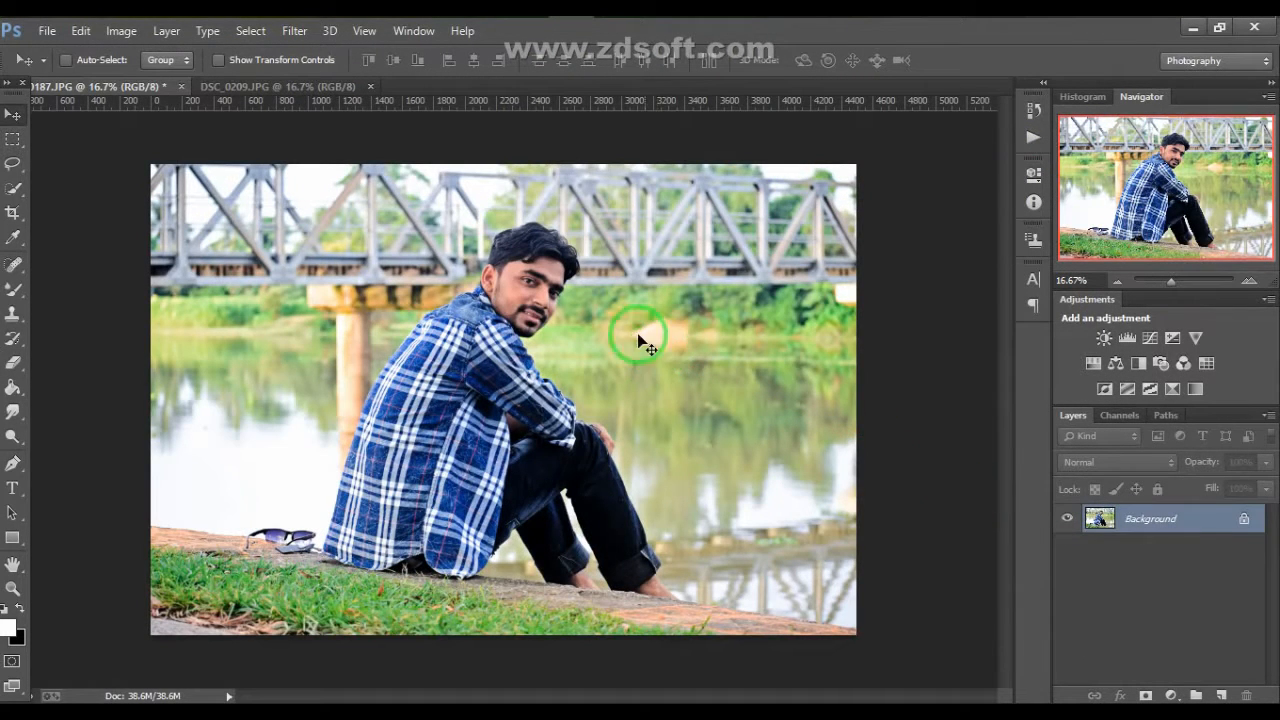
# Duplicate the Background layer
pyautogui.moveTo(548, 262); pyautogui.dragTo(564, 325)
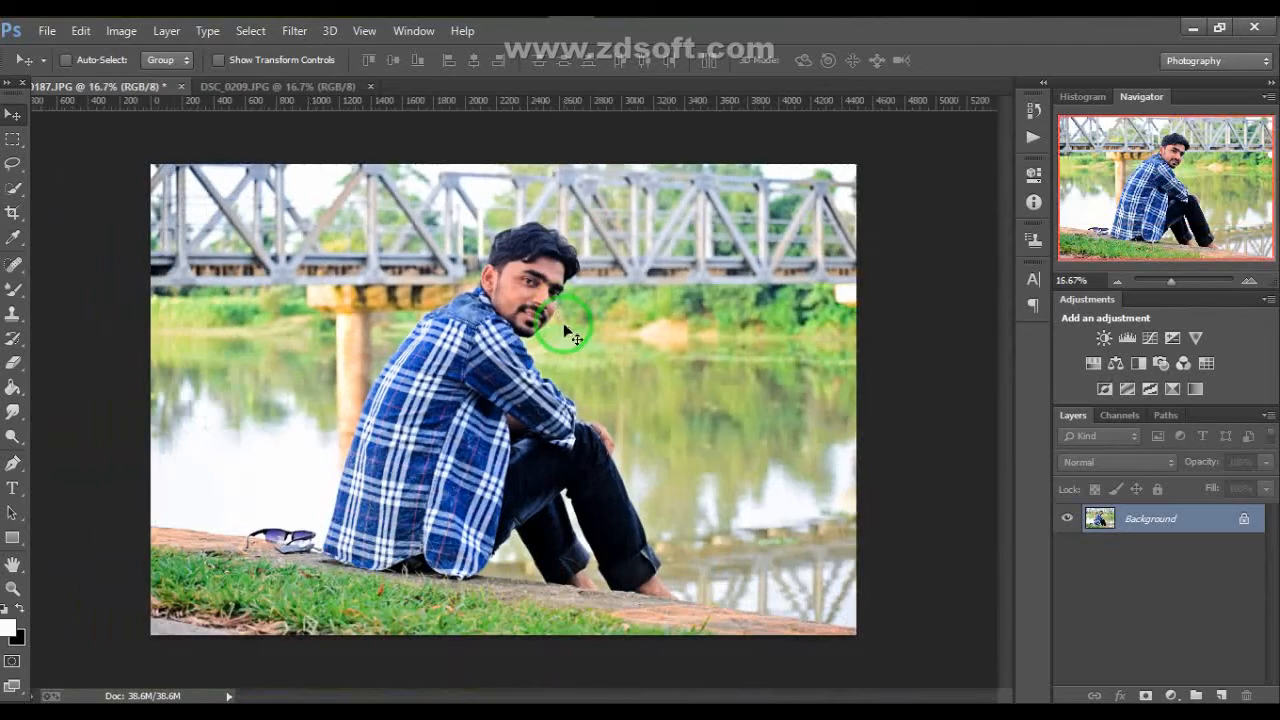
pyautogui.moveTo(1179, 530); pyautogui.dragTo(1221, 695)
# Smooth the skin on the forehead and near temple of the duplicate layer with the Mixer Brush at size 50
pyautogui.moveTo(539, 285); pyautogui.dragTo(175, 275)
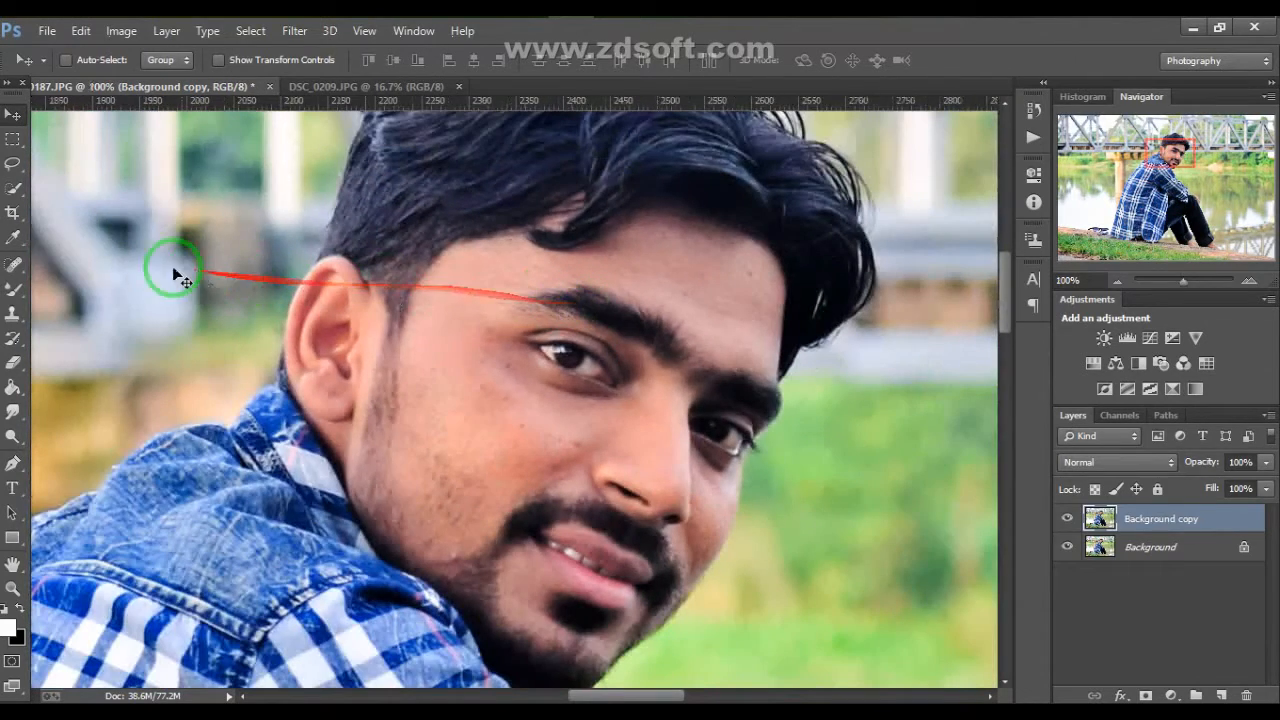
pyautogui.click(13, 288)
pyautogui.scroll(1, 690, 268)
pyautogui.click(710, 303)
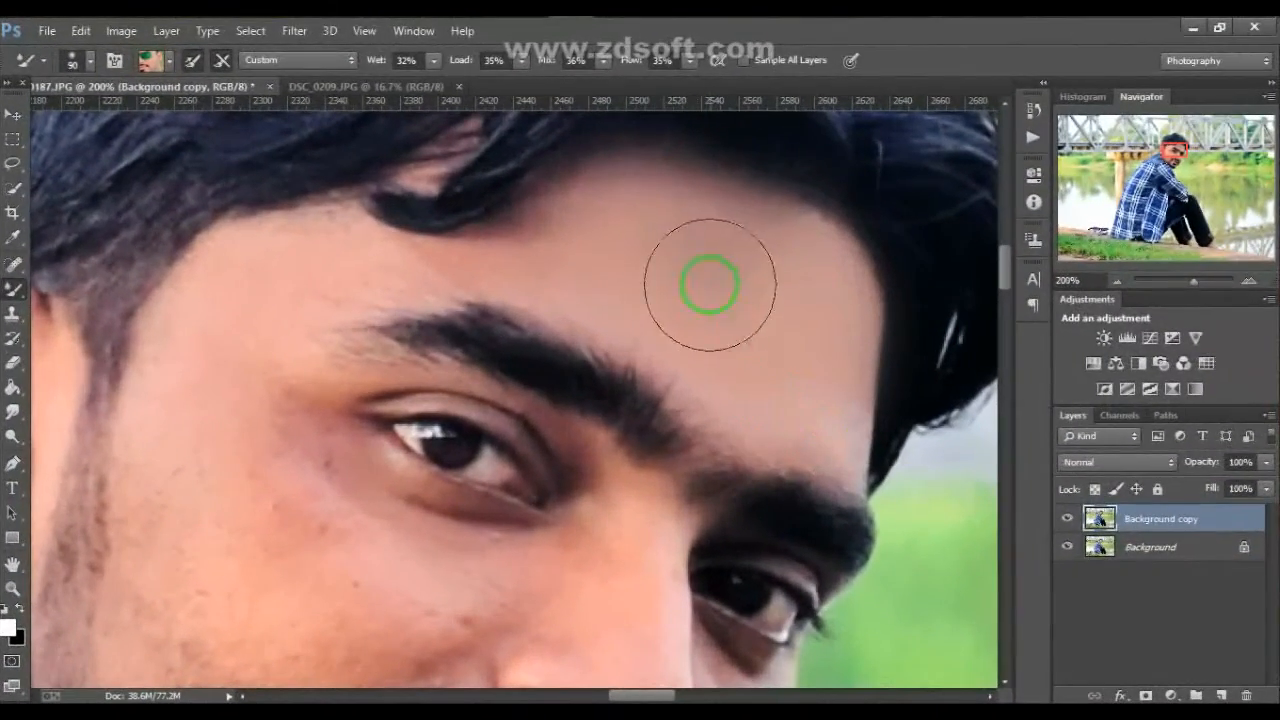
pyautogui.moveTo(686, 206)
pyautogui.mouseDown()
pyautogui.moveTo(563, 191)
pyautogui.moveTo(423, 254)
pyautogui.moveTo(220, 306)
pyautogui.moveTo(209, 372)
pyautogui.moveTo(257, 429)
pyautogui.moveTo(191, 591)
pyautogui.mouseUp()
# Smooth the near cheek with the Mixer Brush at size 70, and the skin beside the nose at size 35
pyautogui.press(']')
pyautogui.press(']')
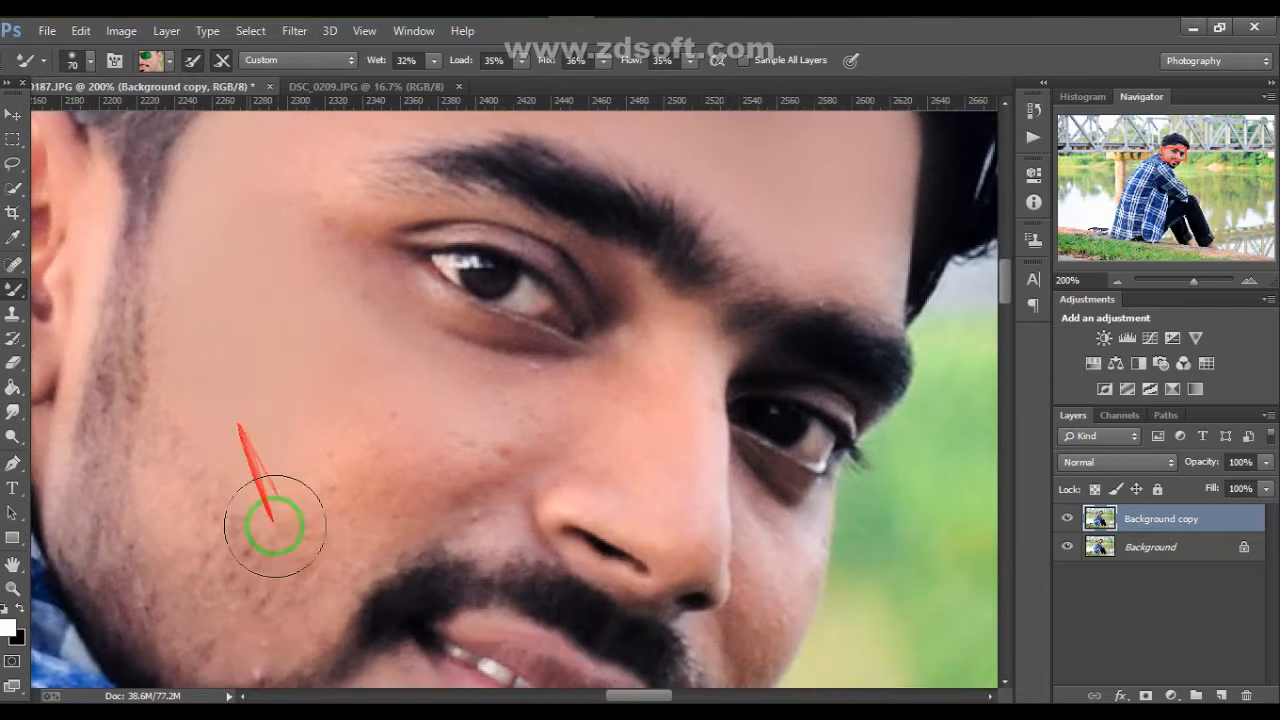
pyautogui.moveTo(272, 520)
pyautogui.mouseDown()
pyautogui.moveTo(344, 505)
pyautogui.moveTo(382, 340)
pyautogui.moveTo(511, 397)
pyautogui.moveTo(623, 377)
pyautogui.moveTo(441, 470)
pyautogui.moveTo(453, 502)
pyautogui.moveTo(447, 431)
pyautogui.moveTo(467, 392)
pyautogui.moveTo(302, 369)
pyautogui.moveTo(315, 250)
pyautogui.moveTo(341, 236)
pyautogui.moveTo(423, 325)
pyautogui.moveTo(629, 340)
pyautogui.moveTo(449, 210)
pyautogui.moveTo(672, 346)
pyautogui.moveTo(695, 430)
pyautogui.moveTo(644, 520)
pyautogui.moveTo(594, 489)
pyautogui.moveTo(591, 511)
pyautogui.moveTo(669, 572)
pyautogui.moveTo(704, 538)
pyautogui.moveTo(703, 452)
pyautogui.moveTo(662, 408)
pyautogui.moveTo(722, 304)
pyautogui.moveTo(436, 501)
pyautogui.moveTo(487, 533)
pyautogui.moveTo(517, 531)
pyautogui.mouseUp()
pyautogui.press('[')
pyautogui.press('[')
pyautogui.press('[')
pyautogui.press('[')
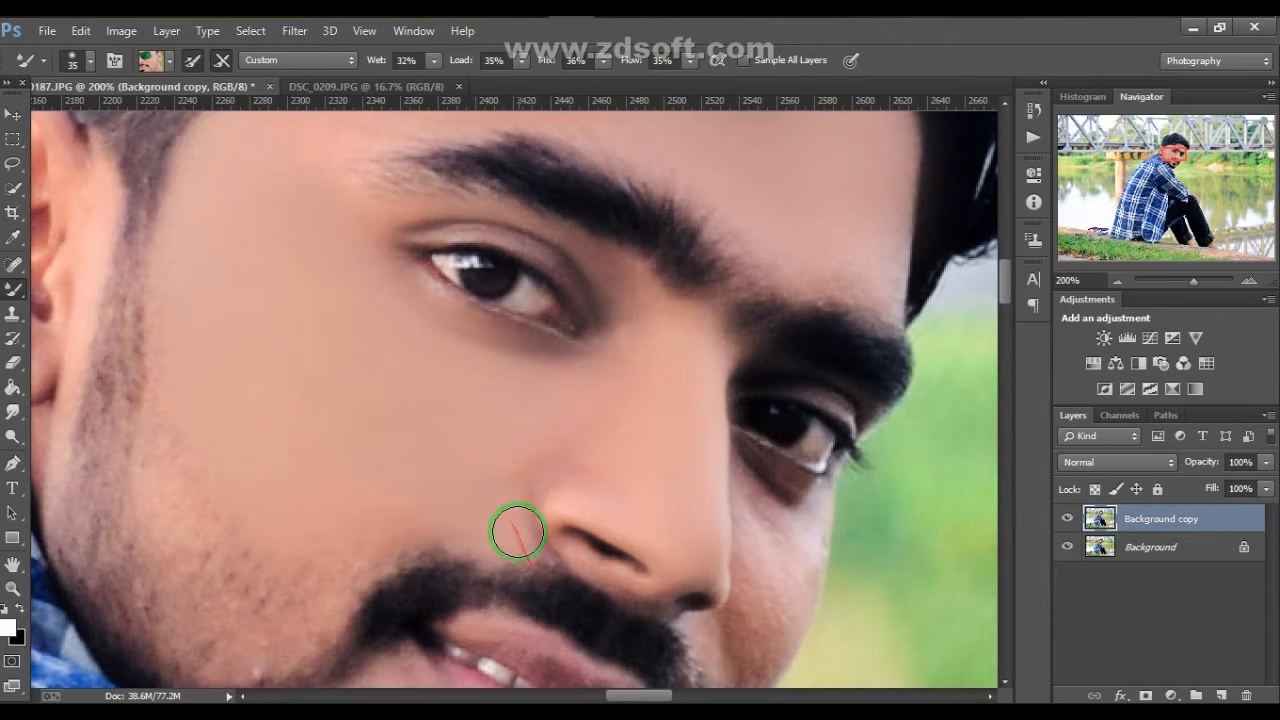
pyautogui.moveTo(285, 518)
pyautogui.mouseDown()
pyautogui.moveTo(238, 581)
pyautogui.moveTo(153, 285)
pyautogui.moveTo(557, 514)
pyautogui.mouseUp()
# Smooth the skin of the far cheek beside the nose with the Mixer Brush at size 60
pyautogui.scroll(-3, 600, 450)
pyautogui.hscroll(2, 600, 450)
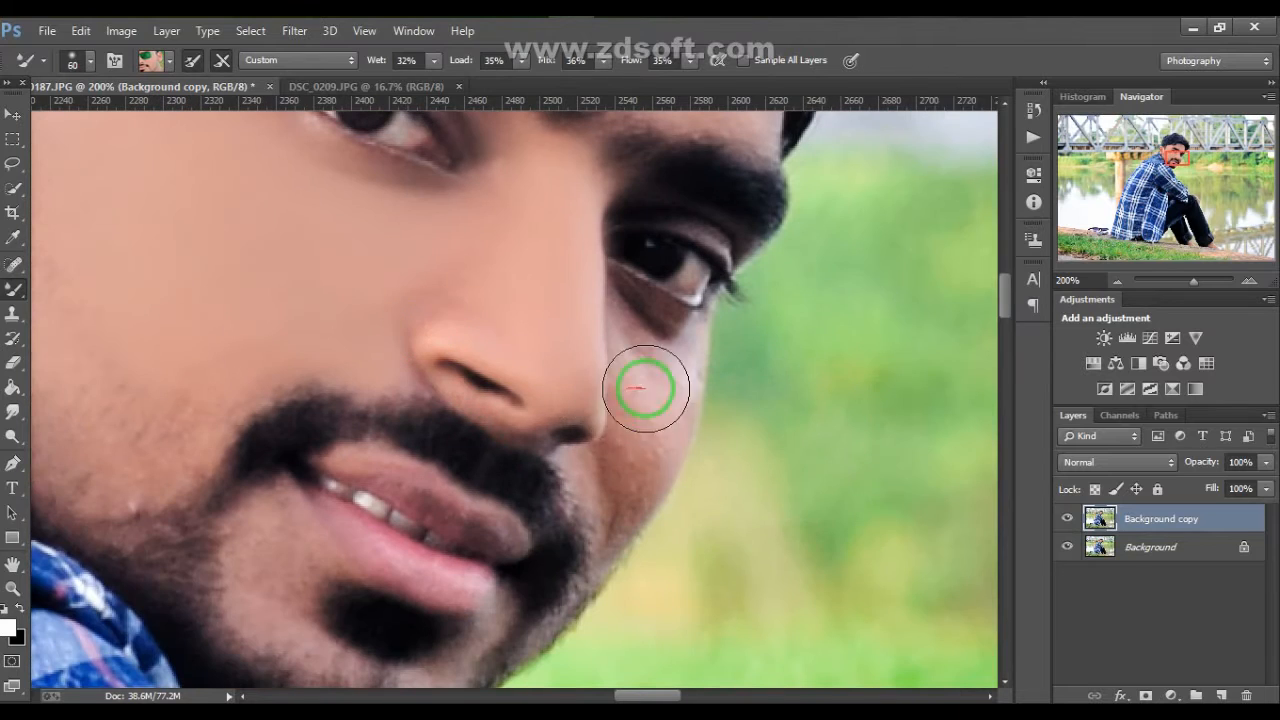
pyautogui.moveTo(643, 386)
pyautogui.mouseDown()
pyautogui.moveTo(641, 460)
pyautogui.moveTo(635, 322)
pyautogui.moveTo(621, 302)
pyautogui.moveTo(672, 383)
pyautogui.moveTo(634, 466)
pyautogui.moveTo(628, 410)
pyautogui.moveTo(616, 525)
pyautogui.moveTo(592, 507)
pyautogui.moveTo(614, 480)
pyautogui.mouseUp()
pyautogui.moveTo(637, 368)
pyautogui.mouseDown()
pyautogui.moveTo(680, 382)
pyautogui.moveTo(655, 481)
pyautogui.moveTo(614, 446)
pyautogui.moveTo(631, 387)
pyautogui.moveTo(624, 427)
pyautogui.moveTo(642, 480)
pyautogui.moveTo(615, 521)
pyautogui.moveTo(651, 523)
pyautogui.mouseUp()
# Blend the skin under the far eye and on its upper eyelid with a smaller Mixer Brush, sizes 35 to 20
pyautogui.scroll(1, 587, 418)
pyautogui.press('[')
pyautogui.press('[')
pyautogui.press('[')
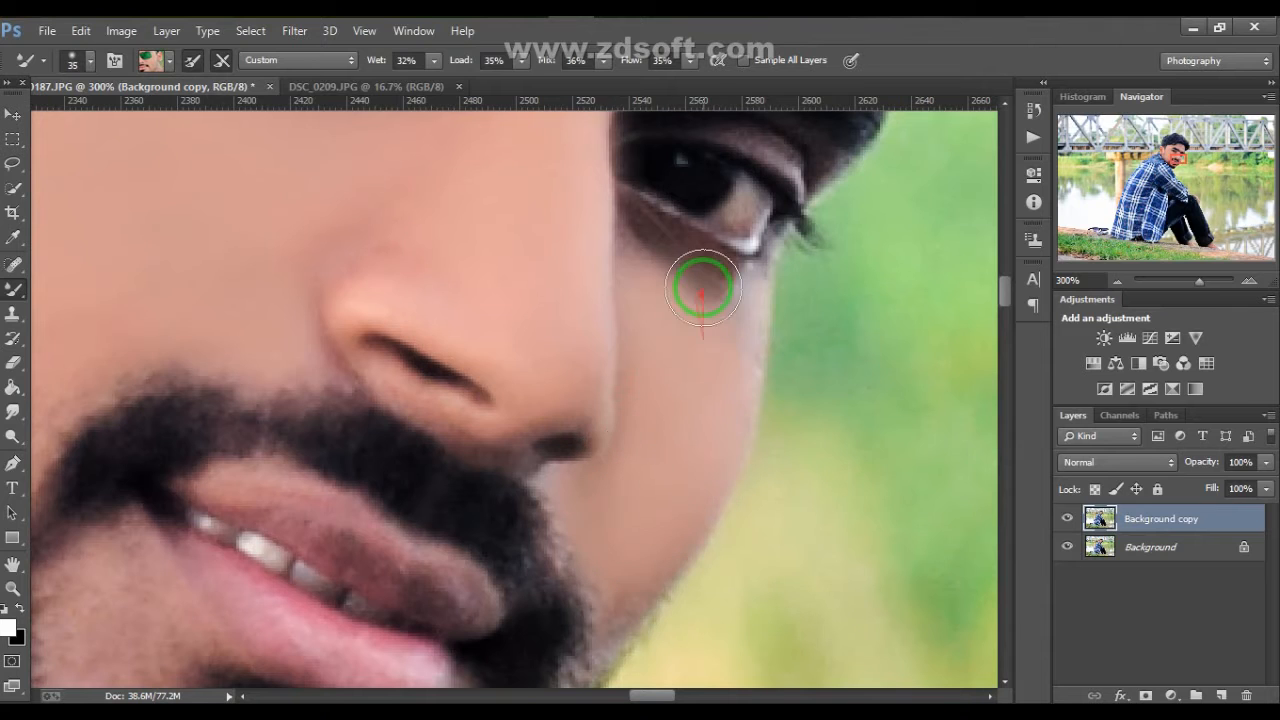
pyautogui.moveTo(634, 229)
pyautogui.mouseDown()
pyautogui.moveTo(677, 270)
pyautogui.moveTo(739, 286)
pyautogui.mouseUp()
pyautogui.moveTo(669, 257); pyautogui.dragTo(669, 499)
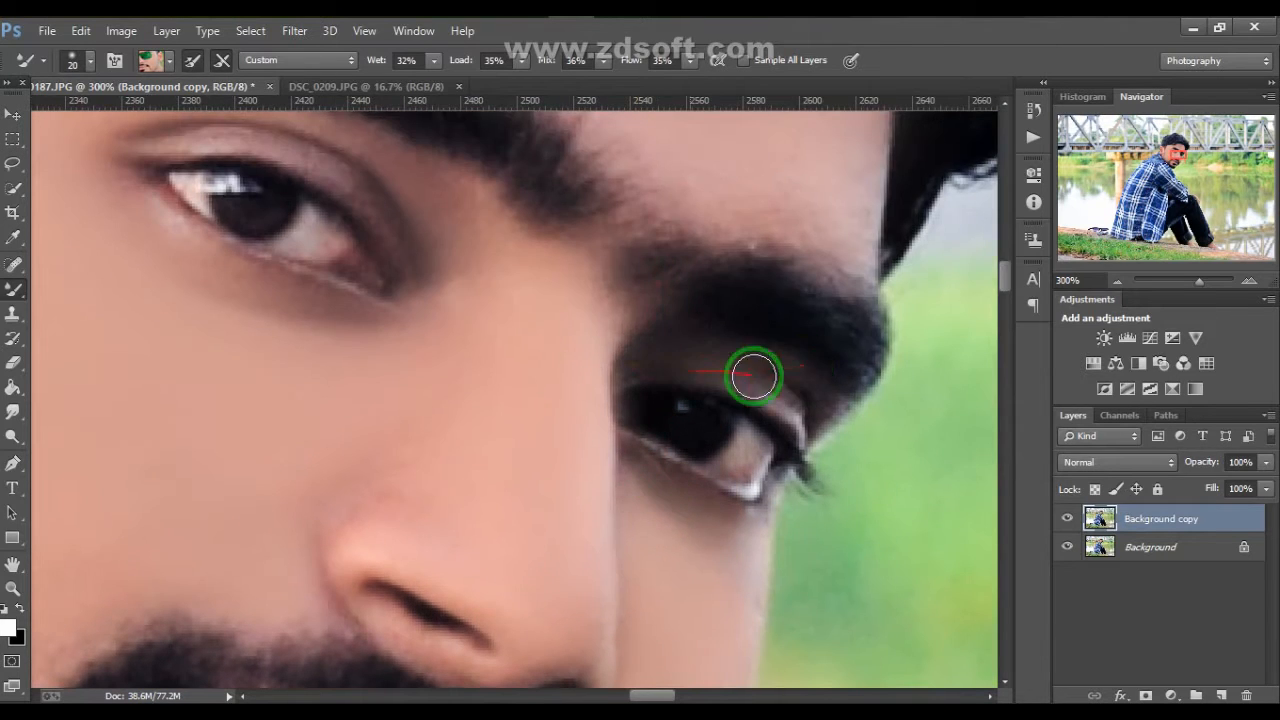
pyautogui.moveTo(643, 343); pyautogui.dragTo(722, 357)
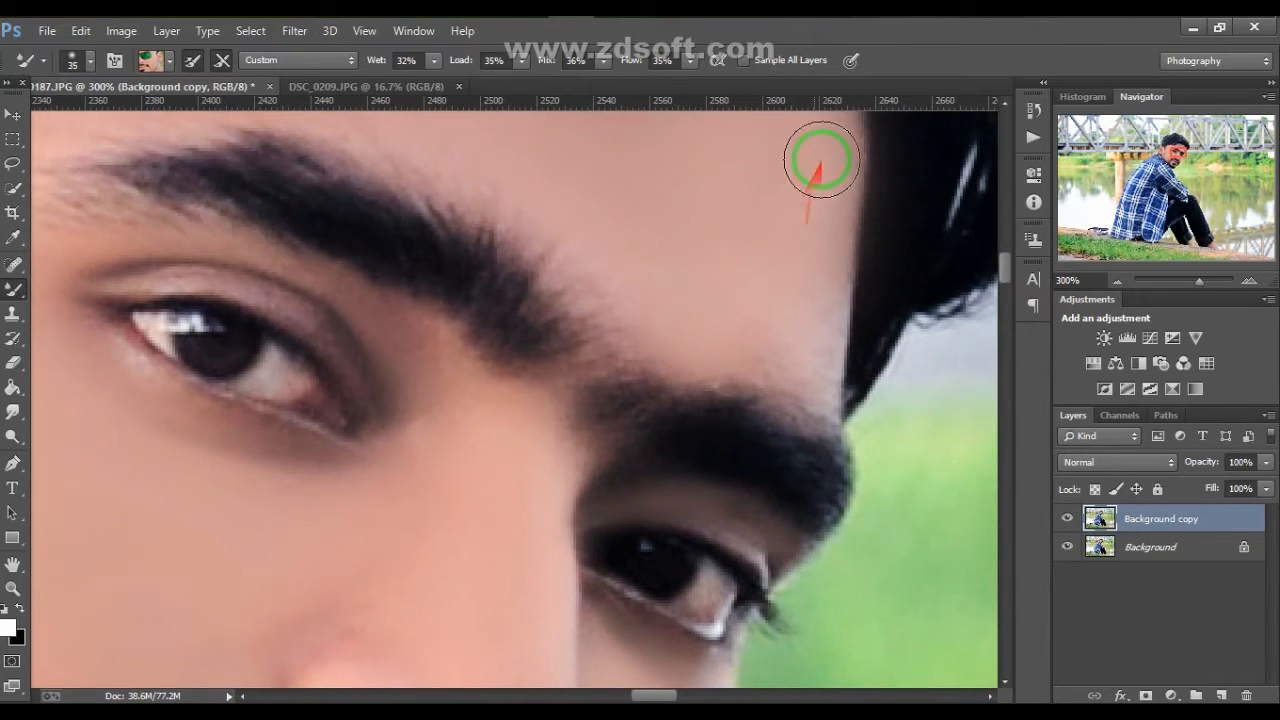
# Smooth the forehead skin above the eyebrows with the Mixer Brush at size 70
pyautogui.scroll(3, 634, 370)
pyautogui.hscroll(-2, 634, 370)
pyautogui.scroll(2, 671, 394)
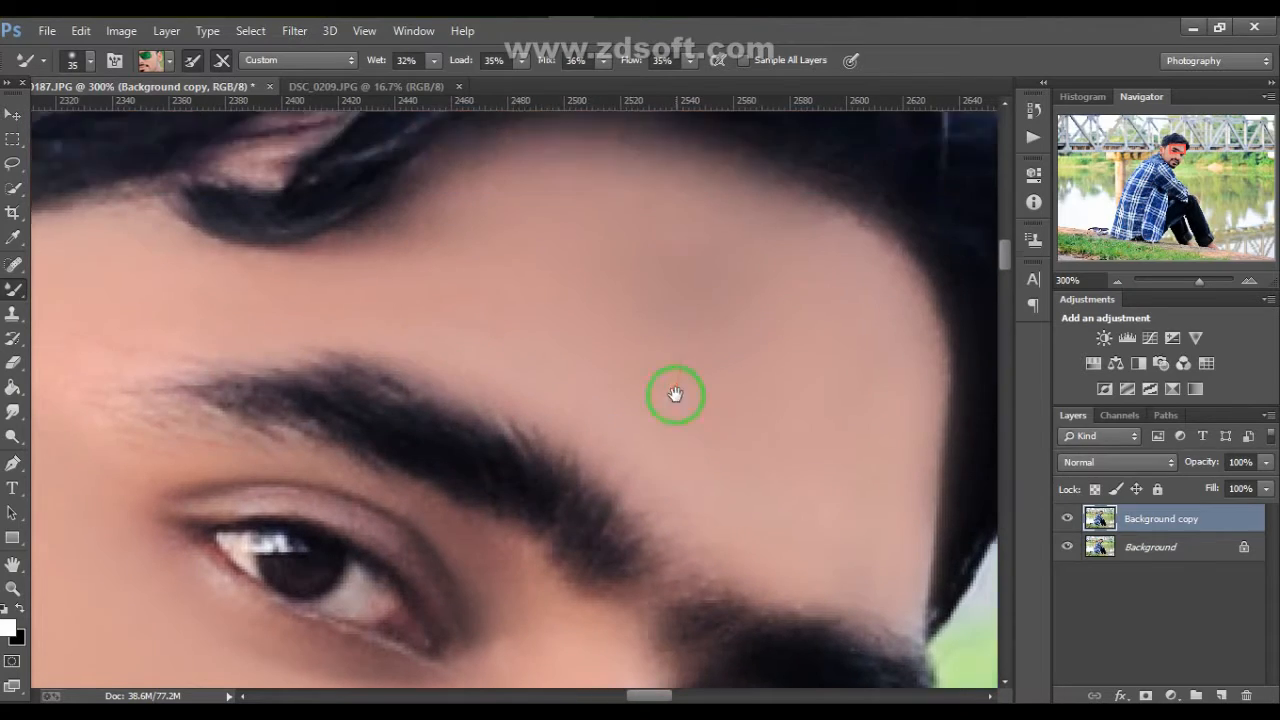
pyautogui.hscroll(2, 737, 391)
pyautogui.press(']')
pyautogui.press(']')
pyautogui.press(']')
pyautogui.press(']')
pyautogui.scroll(-4, 651, 323)
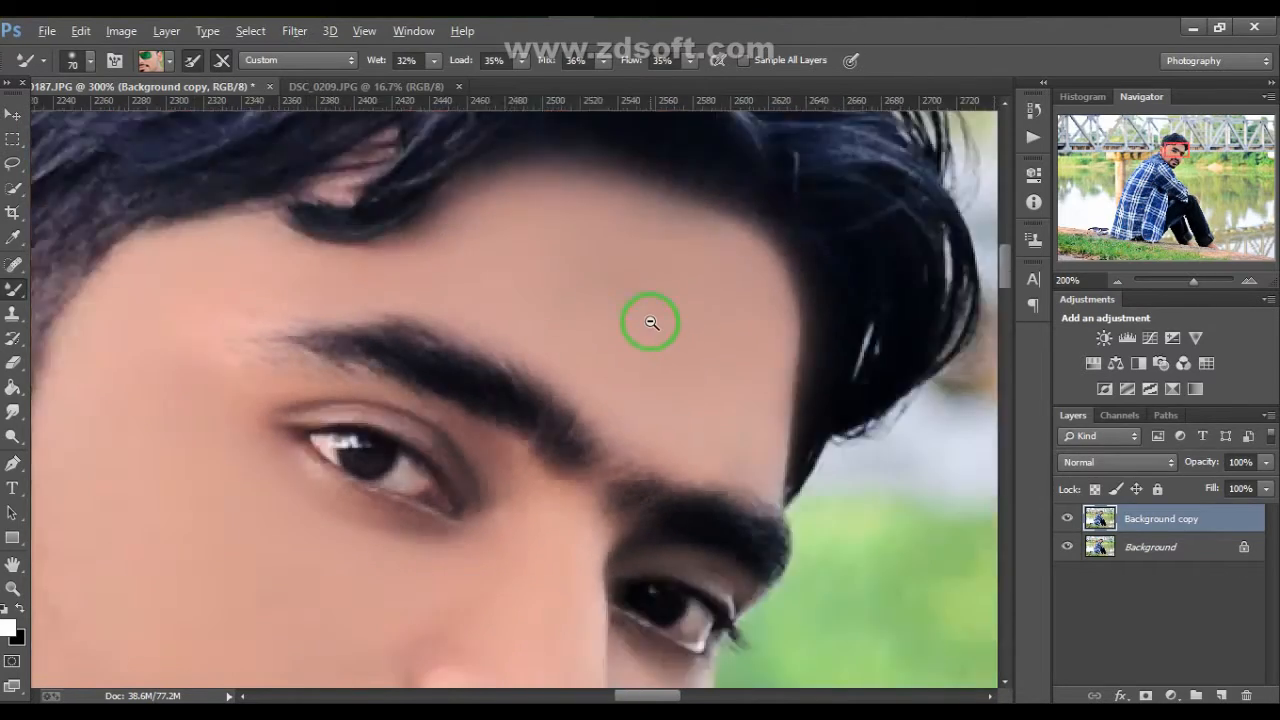
# Smooth the skin of the ear and earlobe with the Mixer Brush at size 40
pyautogui.scroll(3, 429, 394)
pyautogui.scroll(-1, 427, 440)
pyautogui.press('[')
pyautogui.press('[')
pyautogui.press('[')
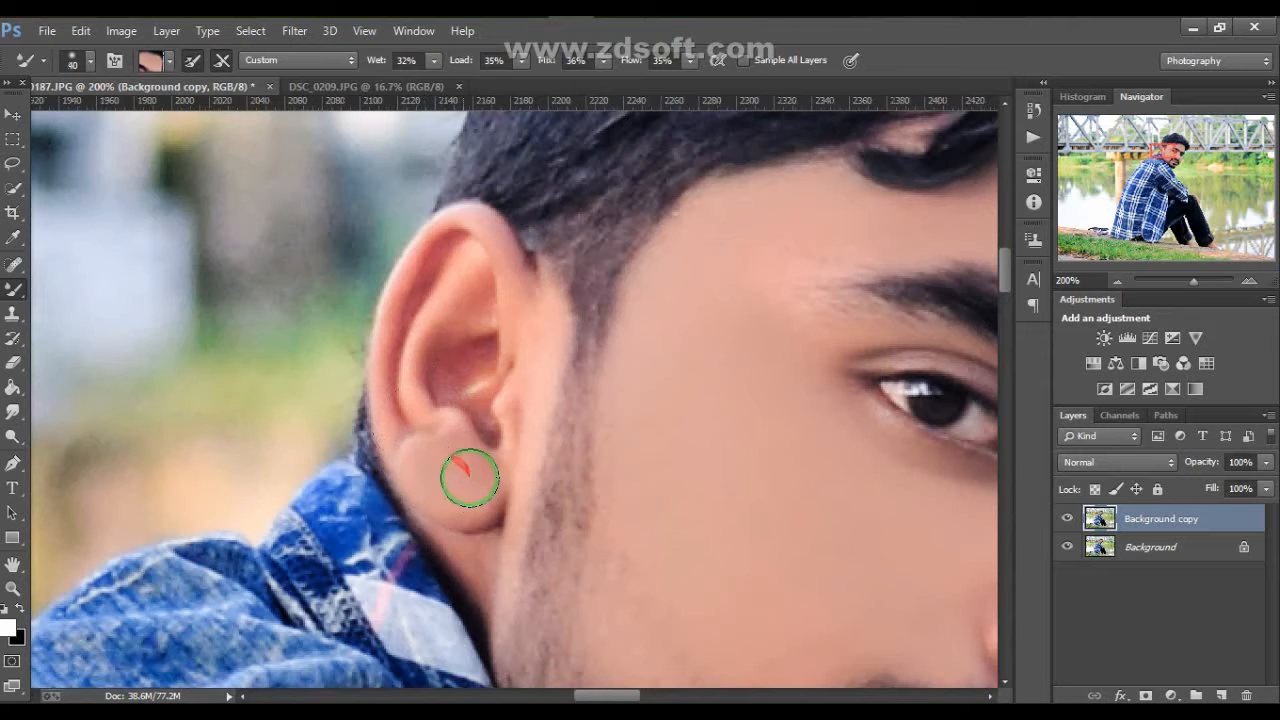
pyautogui.moveTo(390, 437)
pyautogui.mouseDown()
pyautogui.moveTo(383, 346)
pyautogui.moveTo(436, 241)
pyautogui.moveTo(481, 230)
pyautogui.moveTo(418, 373)
pyautogui.moveTo(456, 272)
pyautogui.moveTo(445, 387)
pyautogui.moveTo(514, 409)
pyautogui.moveTo(518, 358)
pyautogui.moveTo(541, 321)
pyautogui.moveTo(526, 444)
pyautogui.moveTo(481, 492)
pyautogui.moveTo(397, 398)
pyautogui.moveTo(469, 357)
pyautogui.mouseUp()
pyautogui.scroll(-3, 435, 370)
pyautogui.hscroll(1, 435, 370)
pyautogui.moveTo(428, 193)
pyautogui.mouseDown()
pyautogui.moveTo(424, 296)
pyautogui.moveTo(534, 571)
pyautogui.mouseUp()
# Smooth the lower near cheek and the skin around the mouth with a larger Mixer Brush
pyautogui.scroll(-3, 409, 514)
pyautogui.press(']')
pyautogui.press(']')
pyautogui.press(']')
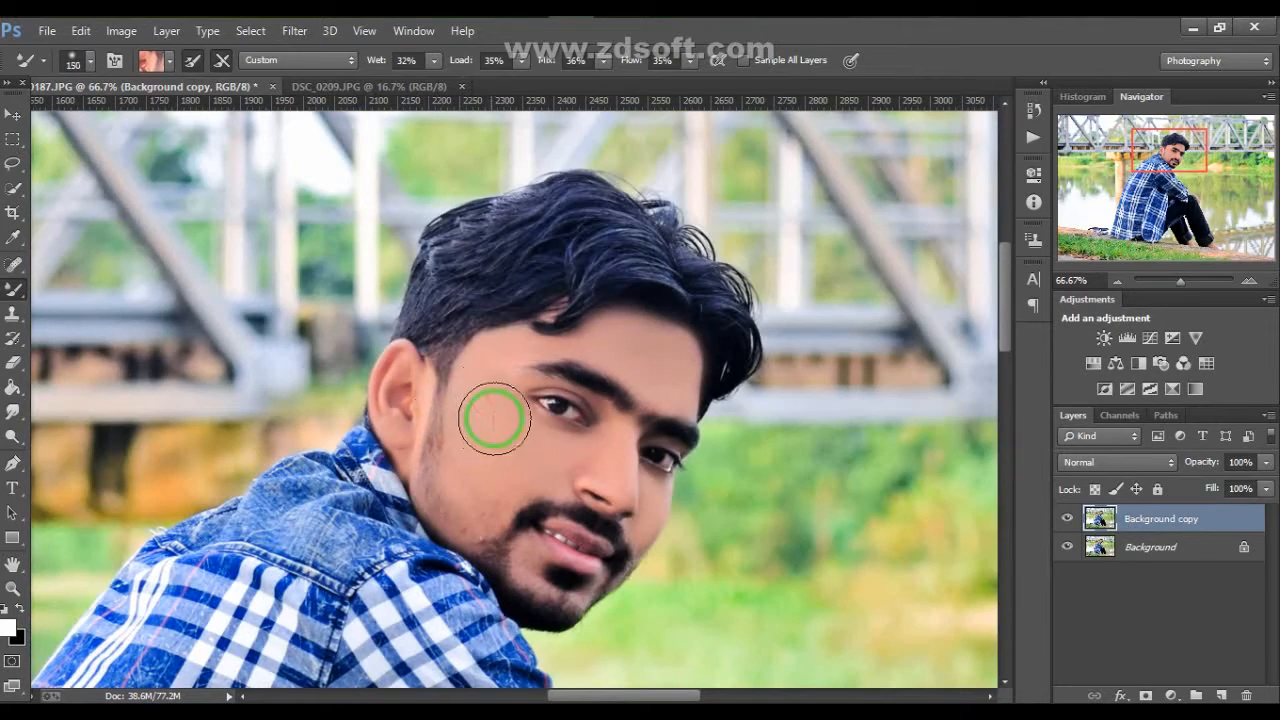
pyautogui.scroll(4, 543, 590)
pyautogui.press('[')
pyautogui.moveTo(486, 449)
pyautogui.mouseDown()
pyautogui.moveTo(464, 511)
pyautogui.moveTo(508, 583)
pyautogui.moveTo(489, 433)
pyautogui.moveTo(521, 359)
pyautogui.moveTo(755, 600)
pyautogui.mouseUp()
# Smooth the upper and lower lips with a smaller Mixer Brush, sizes 30 to 20
pyautogui.press('[')
pyautogui.press('[')
pyautogui.press('[')
pyautogui.press('[')
pyautogui.press('[')
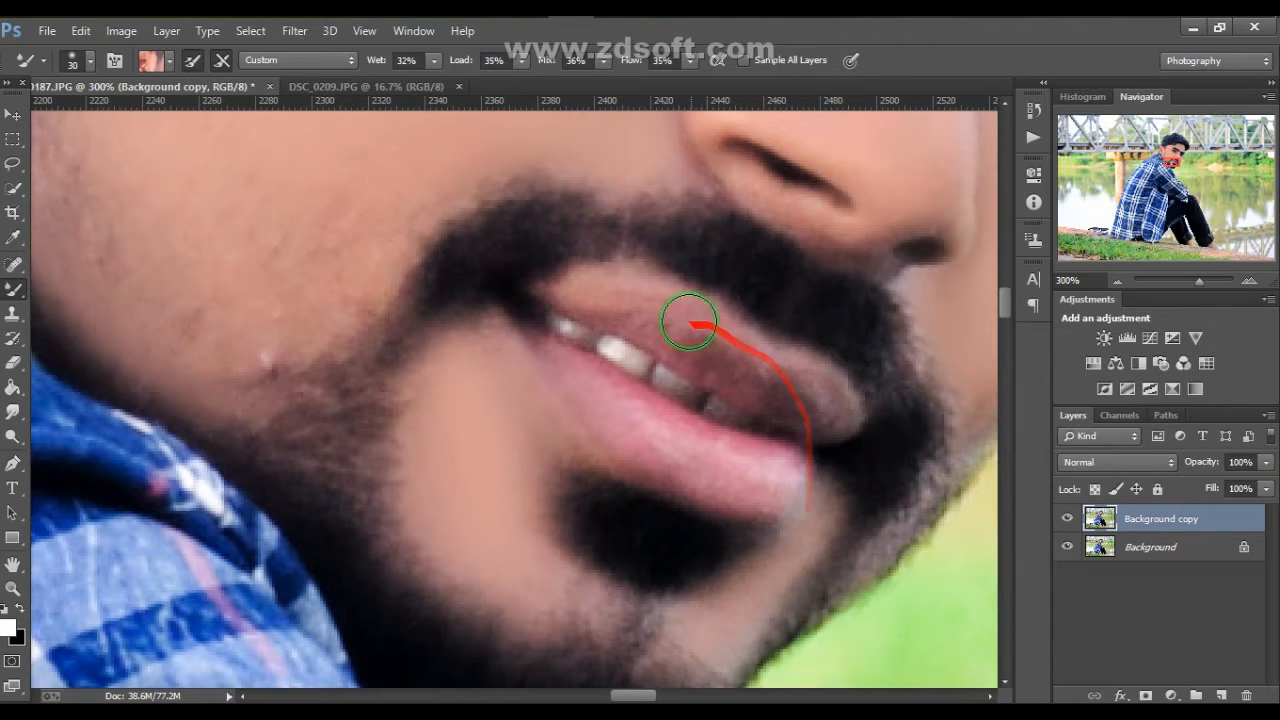
pyautogui.scroll(-3, 621, 387)
pyautogui.scroll(4, 586, 357)
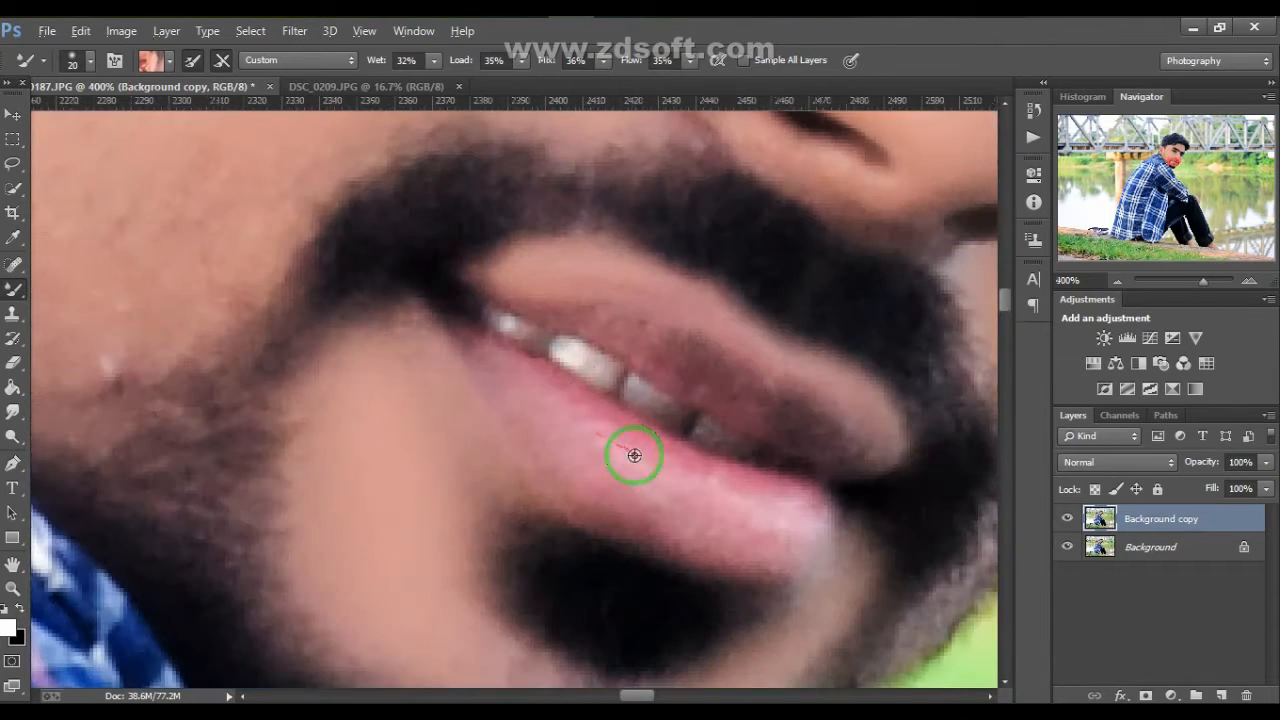
pyautogui.moveTo(609, 457)
pyautogui.mouseDown()
pyautogui.moveTo(694, 514)
pyautogui.moveTo(812, 532)
pyautogui.mouseUp()
pyautogui.moveTo(555, 410)
pyautogui.mouseDown()
pyautogui.moveTo(643, 329)
pyautogui.moveTo(858, 447)
pyautogui.moveTo(522, 304)
pyautogui.moveTo(737, 374)
pyautogui.mouseUp()
# Sample the forehead skin colour and blend the darker patch on the forehead with an enlarged Mixer Brush
pyautogui.scroll(-3, 586, 300)
pyautogui.scroll(4, 586, 270)
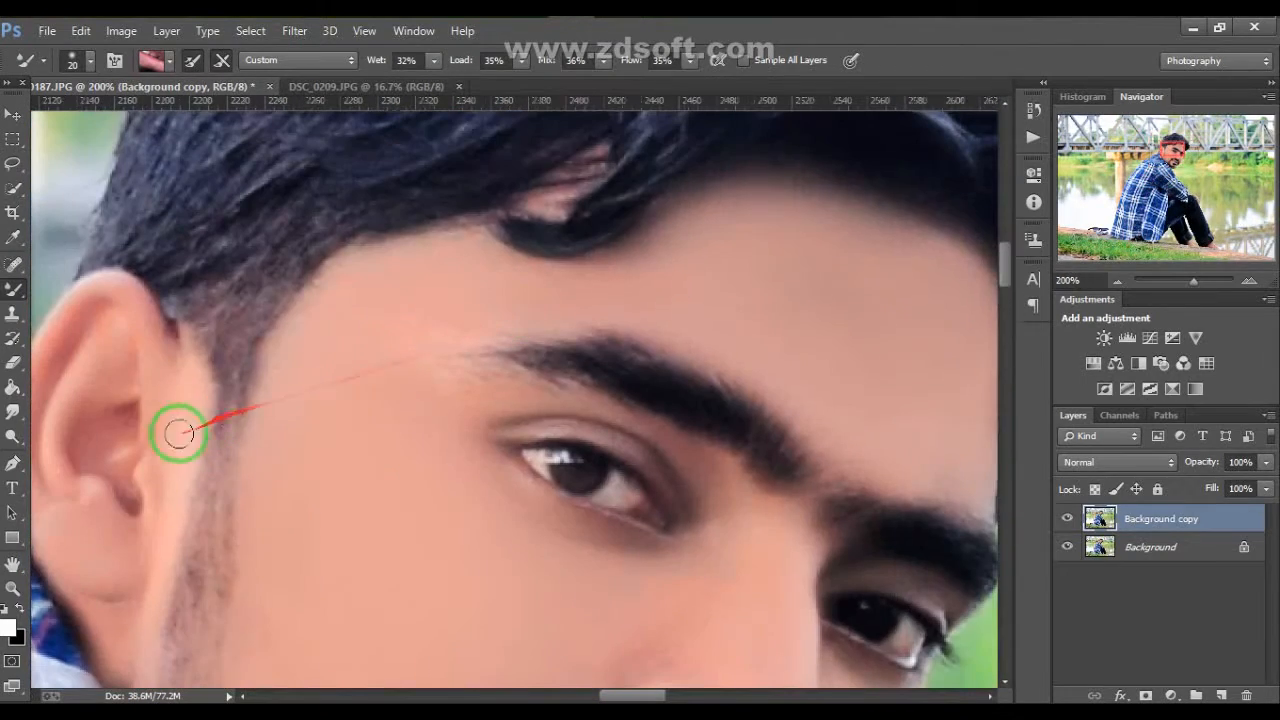
pyautogui.press(']')
pyautogui.press(']')
pyautogui.press(']')
pyautogui.press(']')
pyautogui.press(']')
pyautogui.keyDown('alt'); pyautogui.click(731, 300); pyautogui.keyUp('alt')
pyautogui.moveTo(731, 300)
pyautogui.mouseDown()
pyautogui.moveTo(823, 306)
pyautogui.moveTo(696, 275)
pyautogui.moveTo(442, 332)
pyautogui.moveTo(513, 298)
pyautogui.moveTo(423, 309)
pyautogui.moveTo(706, 235)
pyautogui.moveTo(860, 296)
pyautogui.moveTo(663, 322)
pyautogui.moveTo(608, 212)
pyautogui.moveTo(749, 277)
pyautogui.mouseUp()
# Blend the skin around the near eye and between the eyebrows with the Mixer Brush at size 15
pyautogui.press('[')
pyautogui.press('[')
pyautogui.press('[')
pyautogui.press('[')
pyautogui.moveTo(575, 470)
pyautogui.mouseDown()
pyautogui.moveTo(546, 418)
pyautogui.moveTo(441, 407)
pyautogui.mouseUp()
pyautogui.moveTo(704, 538); pyautogui.dragTo(728, 540)
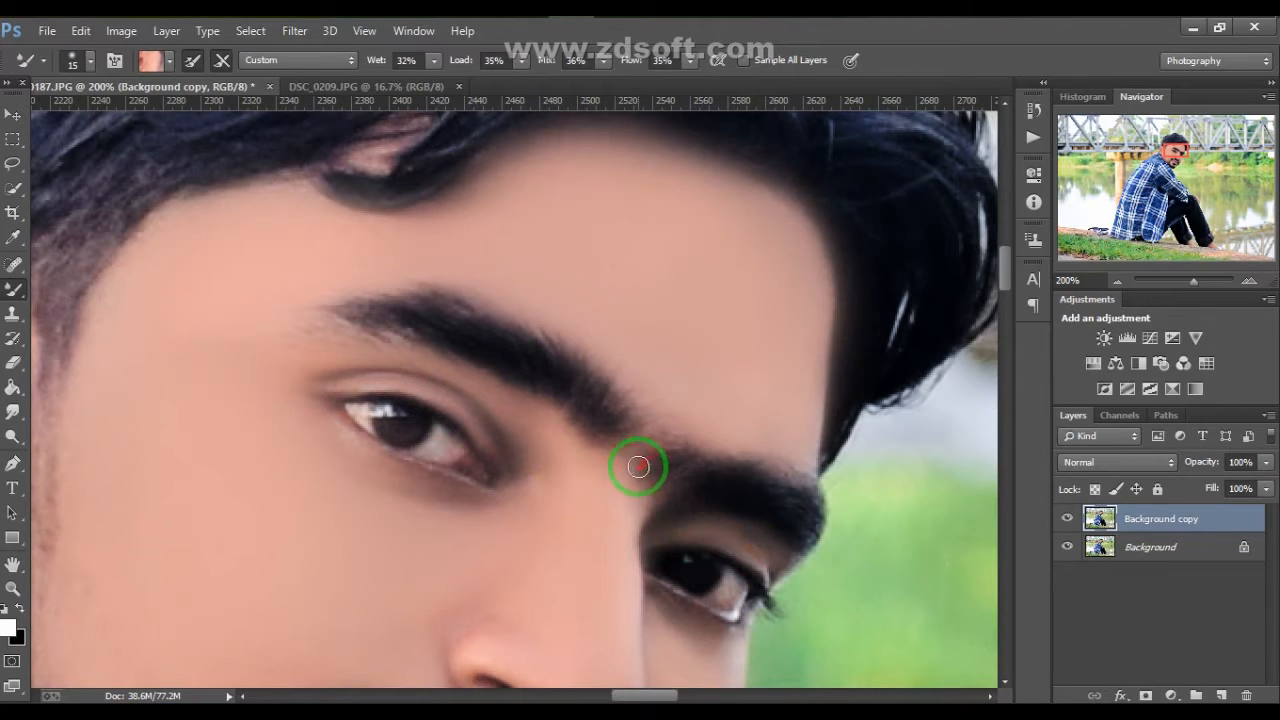
pyautogui.moveTo(709, 357); pyautogui.dragTo(766, 371)
# Smooth the skin of the hand resting on the knee with the Mixer Brush at size 50
pyautogui.press(']')
pyautogui.press(']')
pyautogui.press(']')
pyautogui.press(']')
pyautogui.press(']')
pyautogui.press(']')
pyautogui.press(']')
pyautogui.scroll(-5, 737, 286)
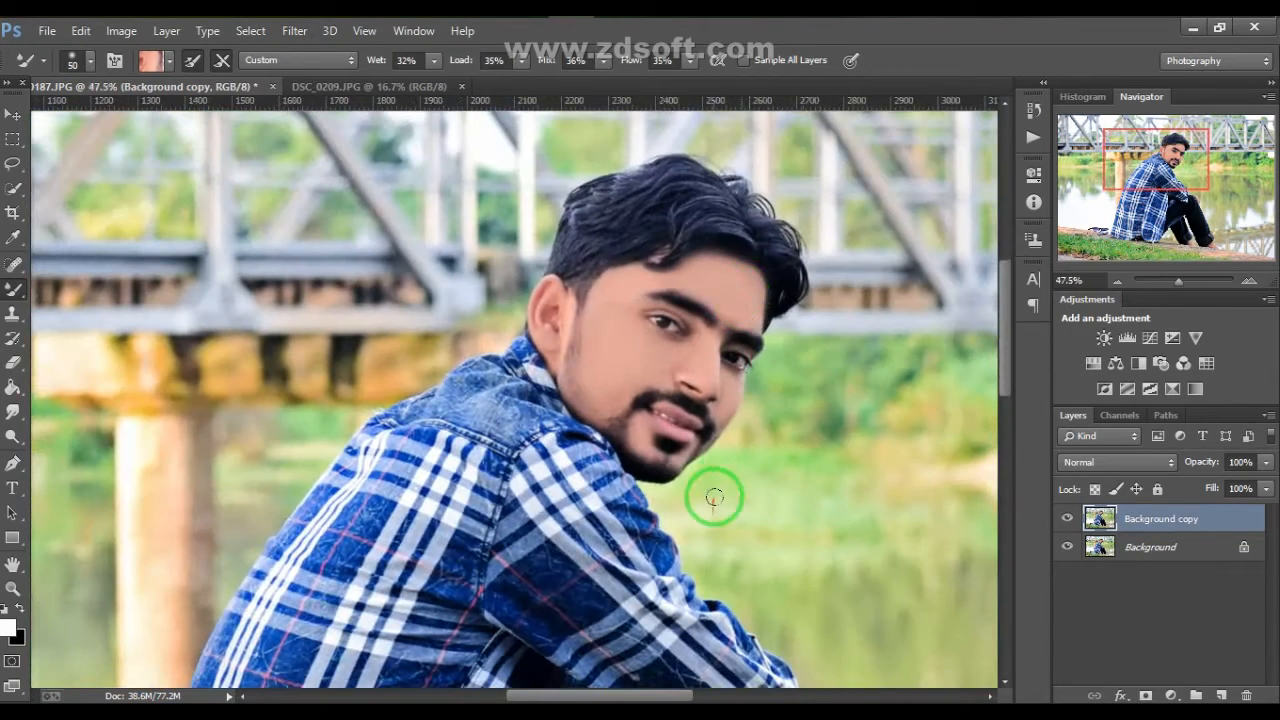
pyautogui.scroll(-2, 714, 497)
pyautogui.scroll(6, 751, 503)
pyautogui.scroll(-2, 800, 608)
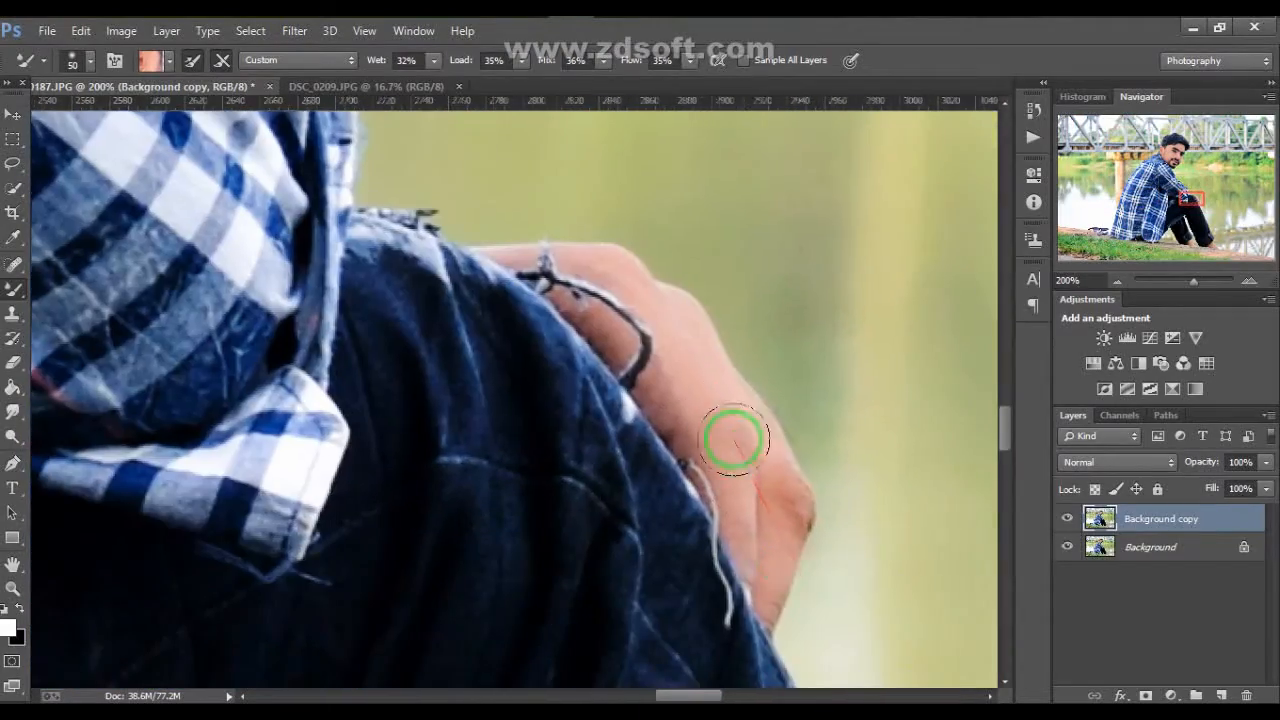
pyautogui.scroll(-3, 730, 430)
pyautogui.moveTo(726, 281); pyautogui.dragTo(596, 281)
pyautogui.scroll(-2, 530, 240)
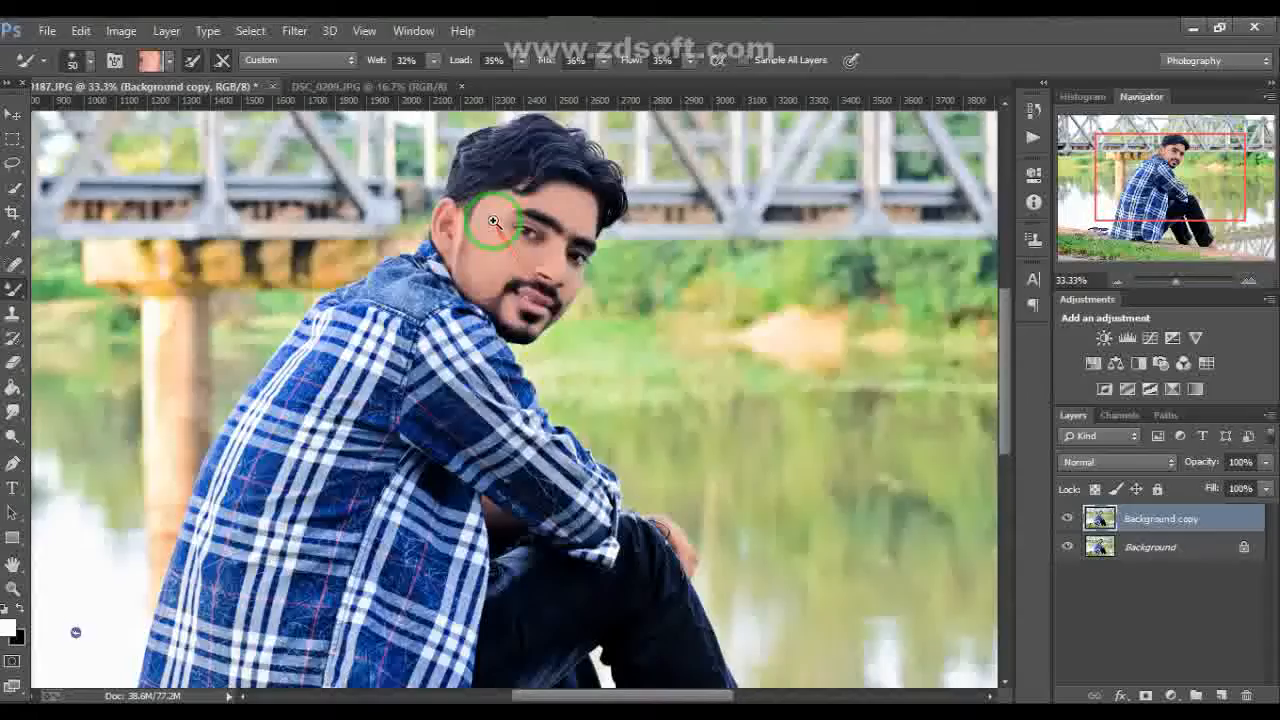
# Reduce the fill of the retouched duplicate layer to 68%
pyautogui.scroll(2, 493, 221)
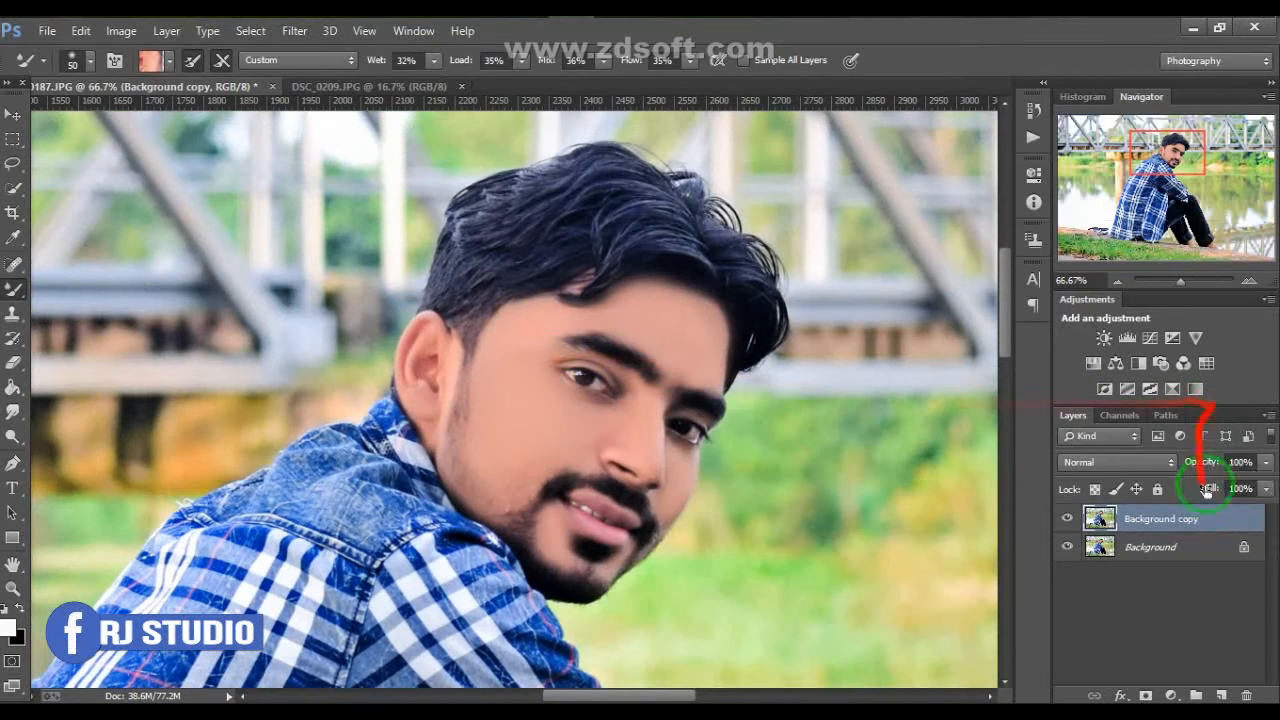
pyautogui.click(1265, 488)
pyautogui.moveTo(1264, 510); pyautogui.dragTo(1238, 516)
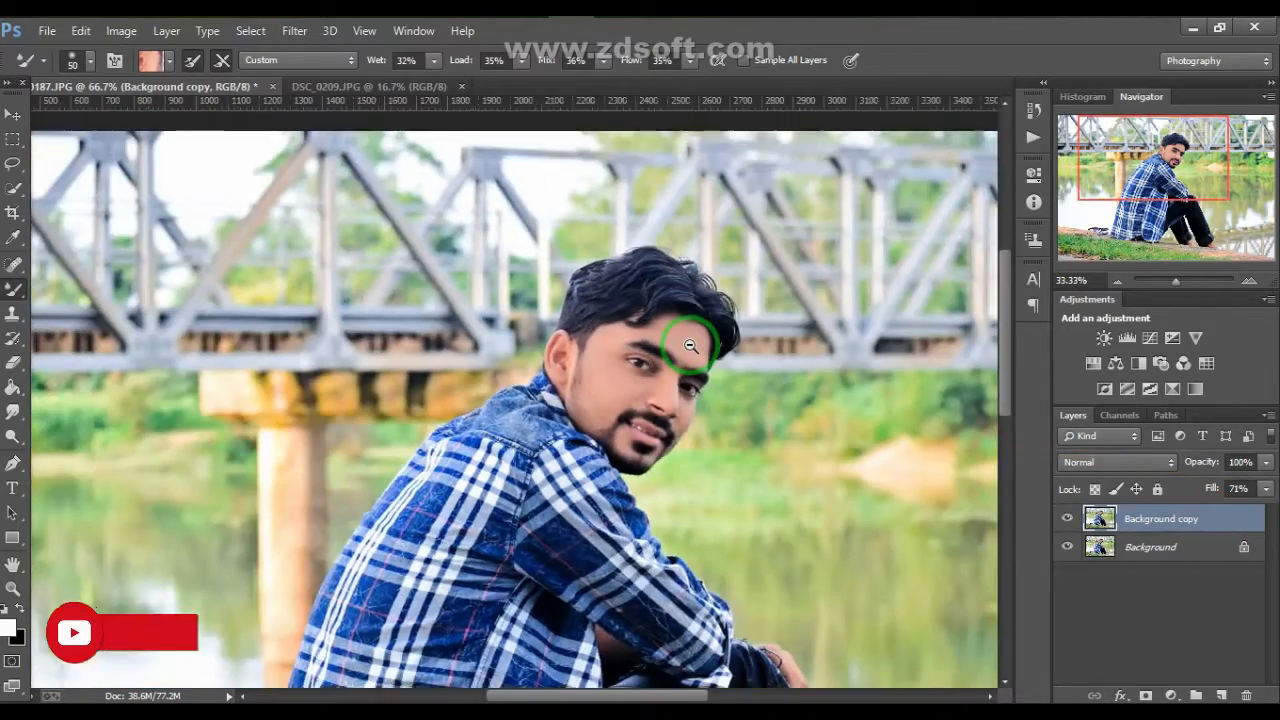
pyautogui.scroll(-4, 690, 345)
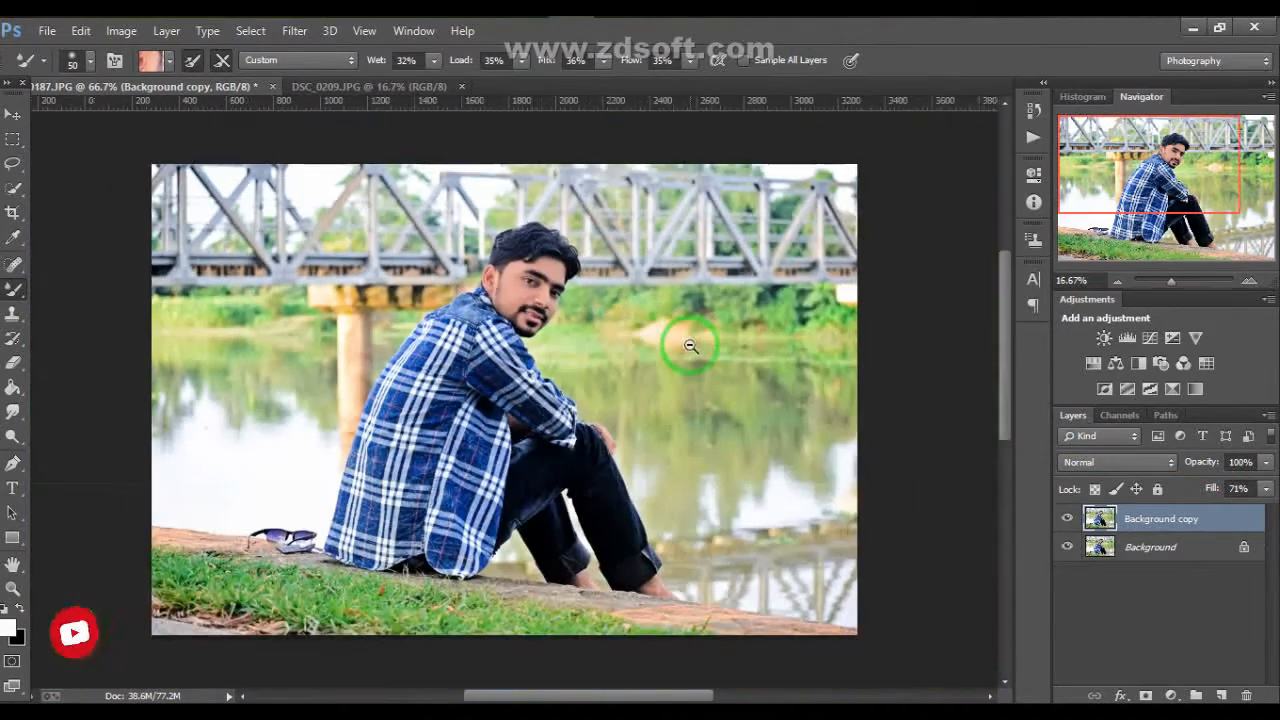
pyautogui.scroll(1, 686, 337)
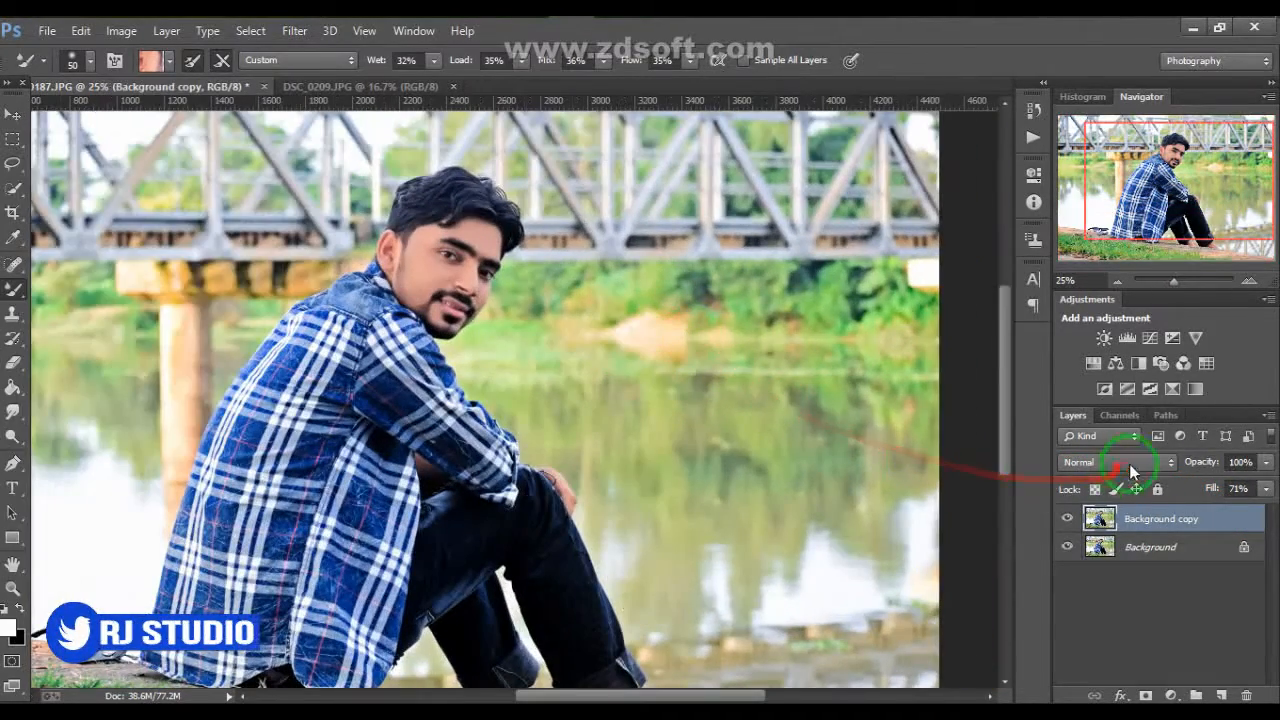
pyautogui.click(1267, 489)
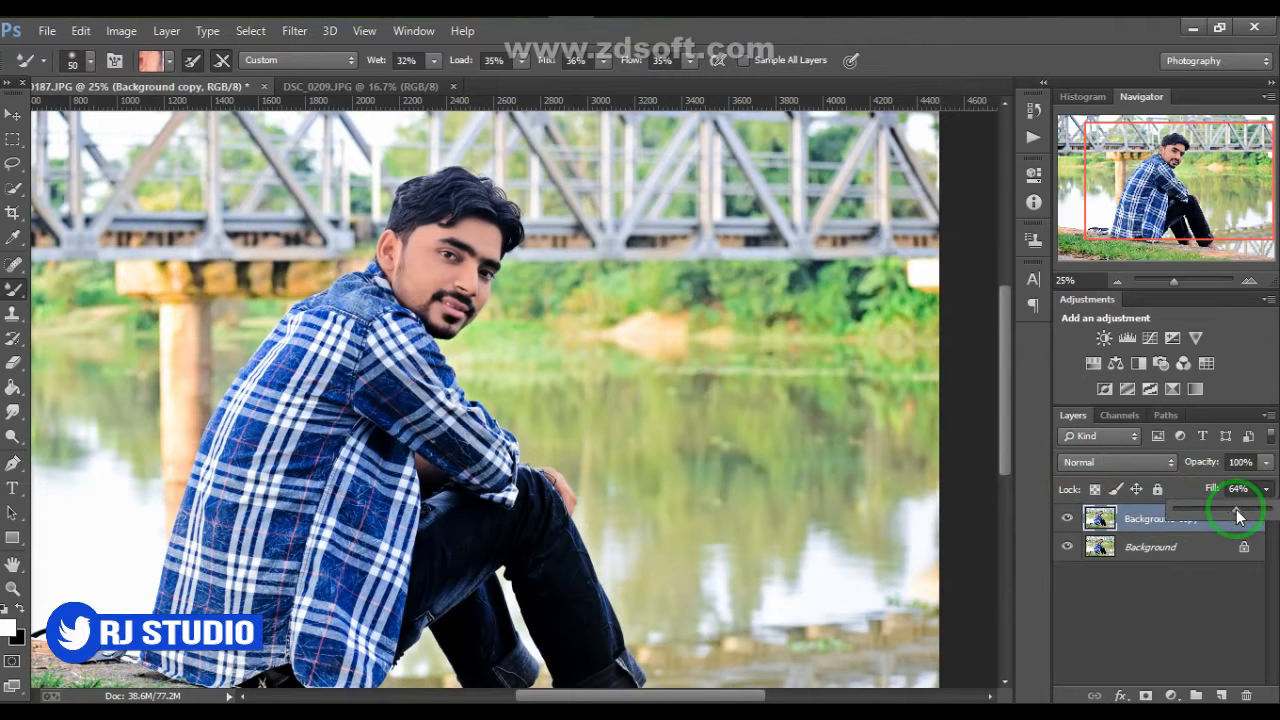
pyautogui.moveTo(1238, 516); pyautogui.dragTo(1242, 516)
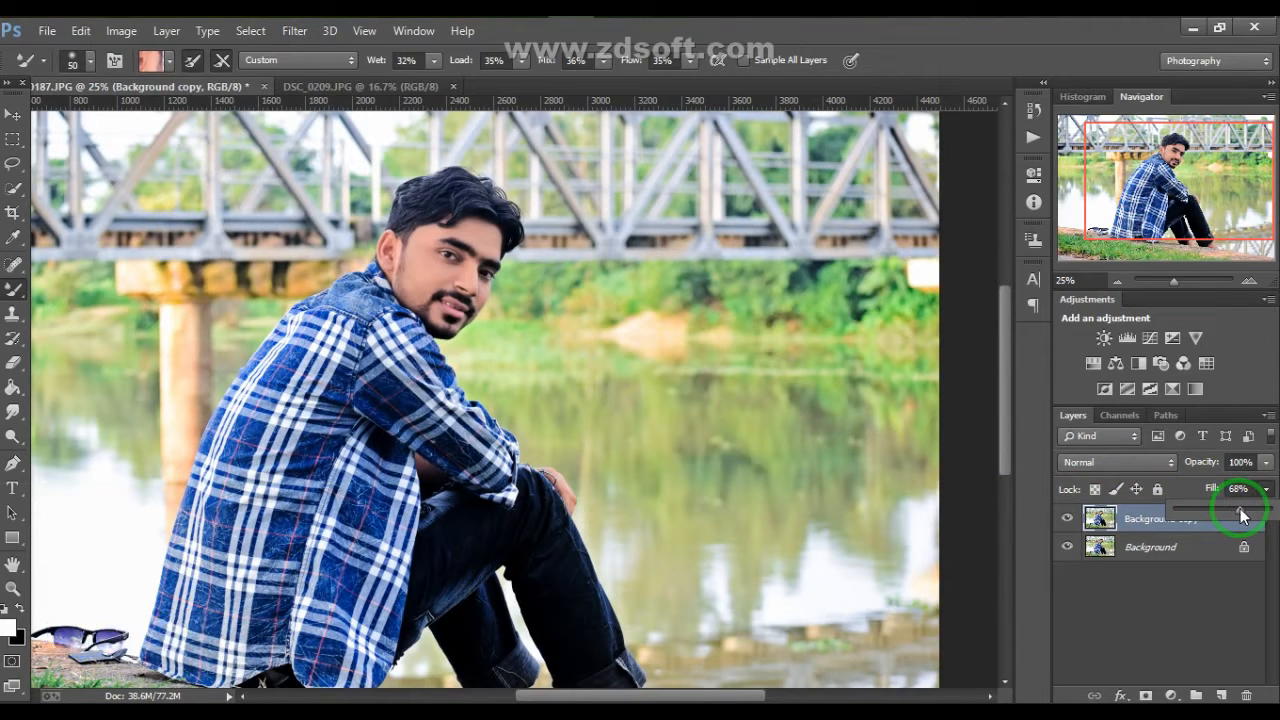
# Merge the retouched duplicate layer with the Background layer
pyautogui.keyDown('shift'); pyautogui.click(1165, 548); pyautogui.keyUp('shift')
pyautogui.rightClick(1172, 549)
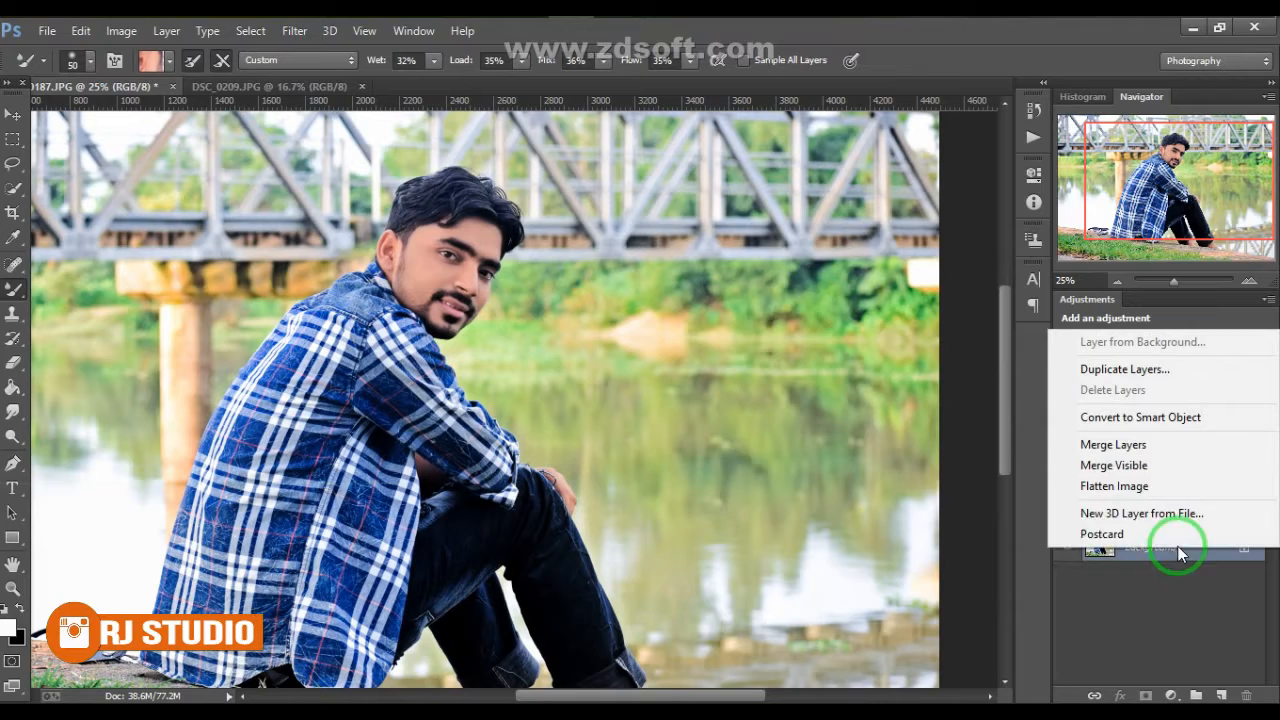
pyautogui.click(1140, 444)
pyautogui.moveTo(826, 369); pyautogui.dragTo(920, 331)
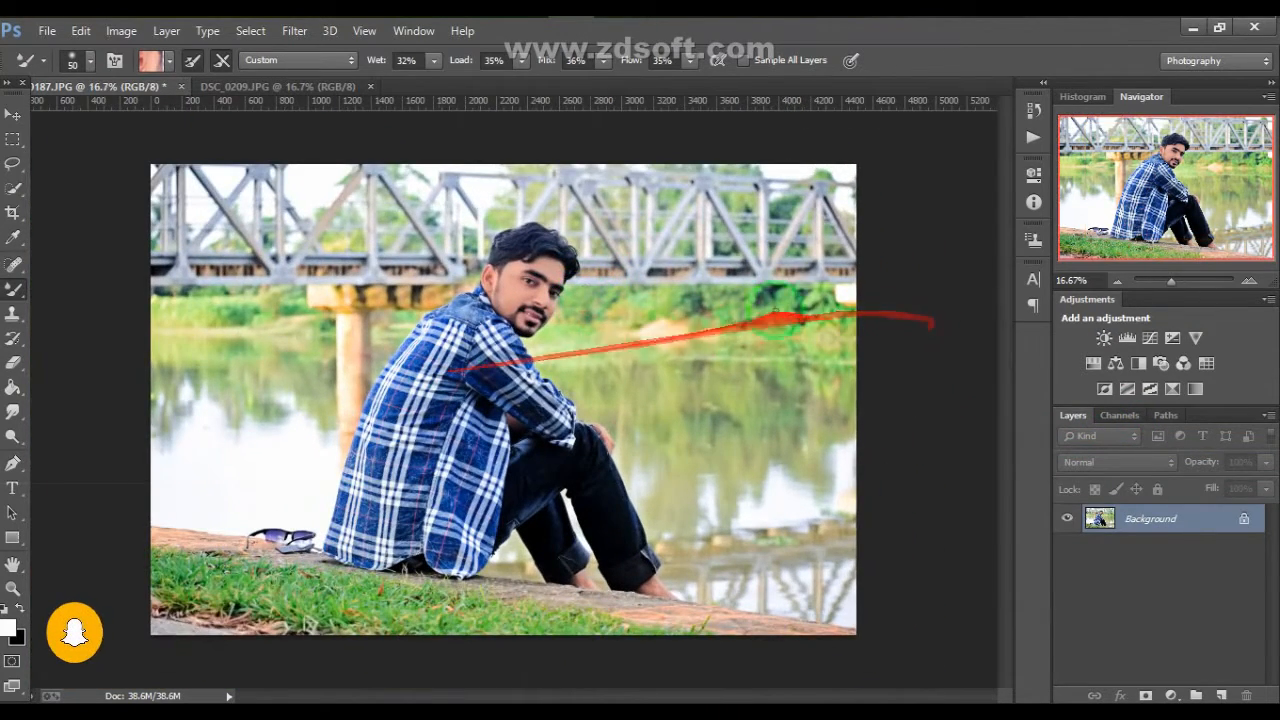
# Smudge the hair along the back and top of the head with the Smudge tool at size 50 and 40% strength
pyautogui.click(20, 120)
pyautogui.click(386, 108)
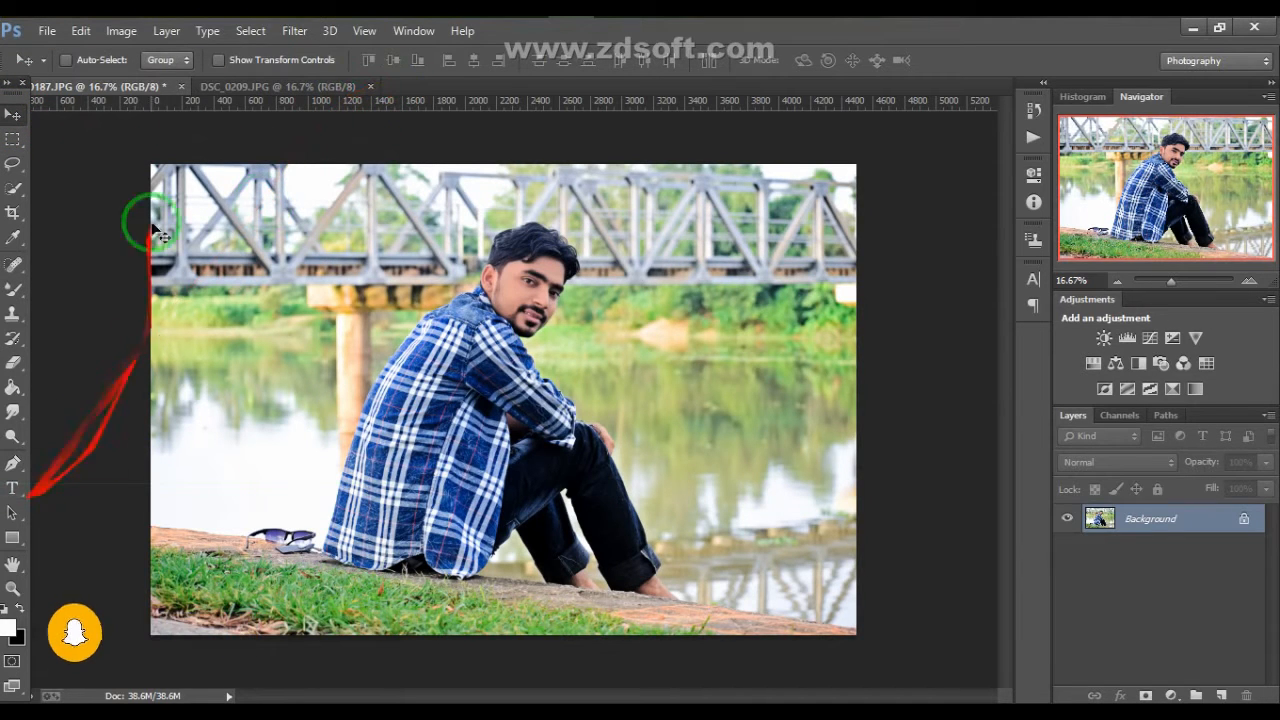
pyautogui.click(12, 411)
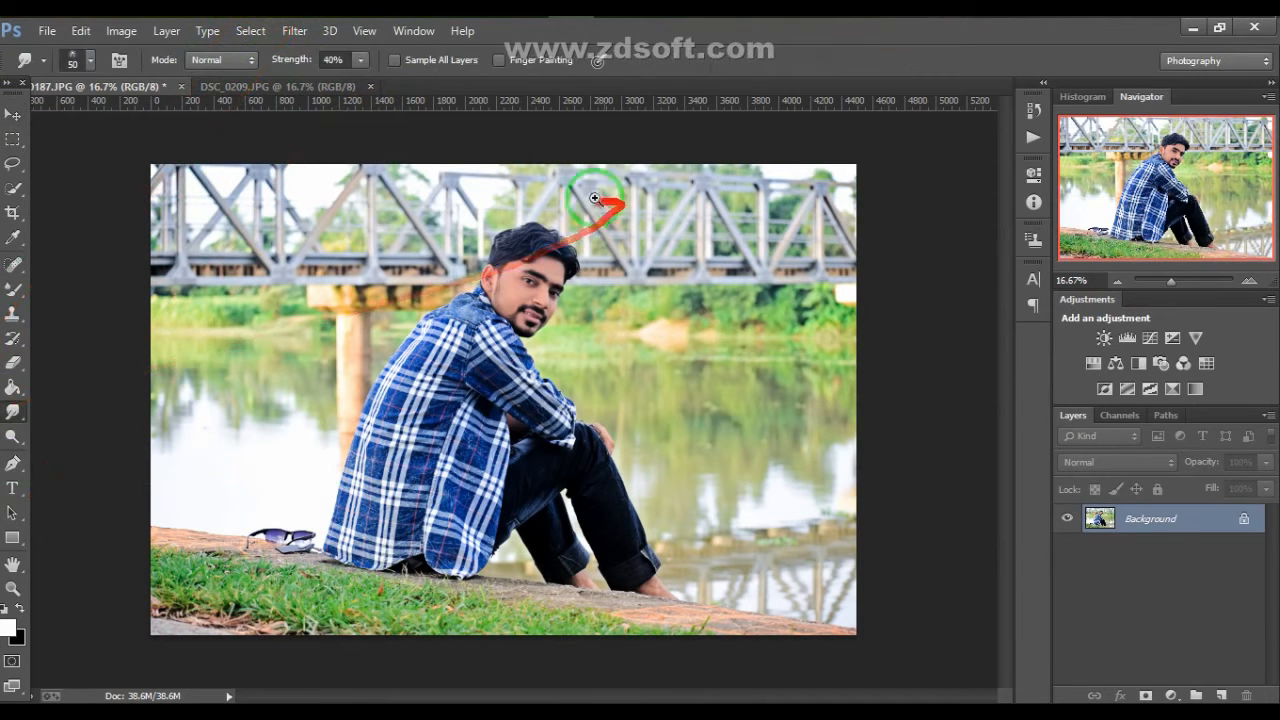
pyautogui.scroll(3, 600, 206)
pyautogui.scroll(3, 476, 272)
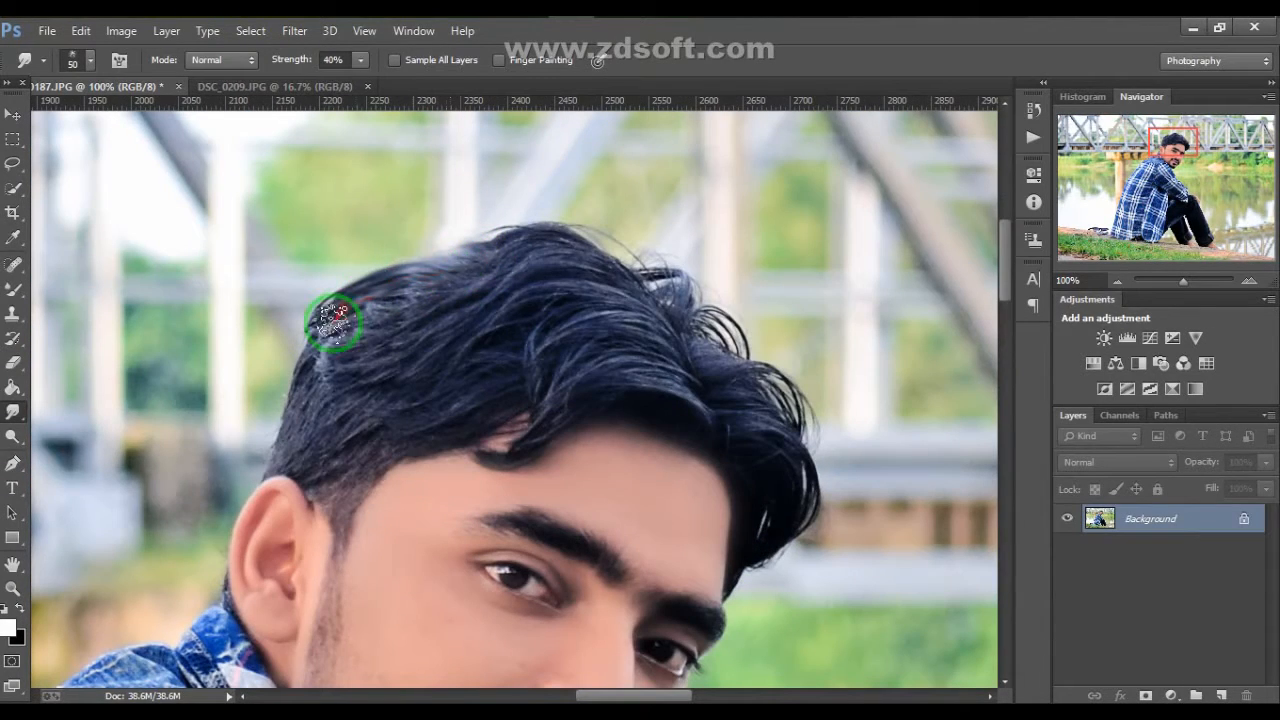
pyautogui.scroll(-4, 534, 268)
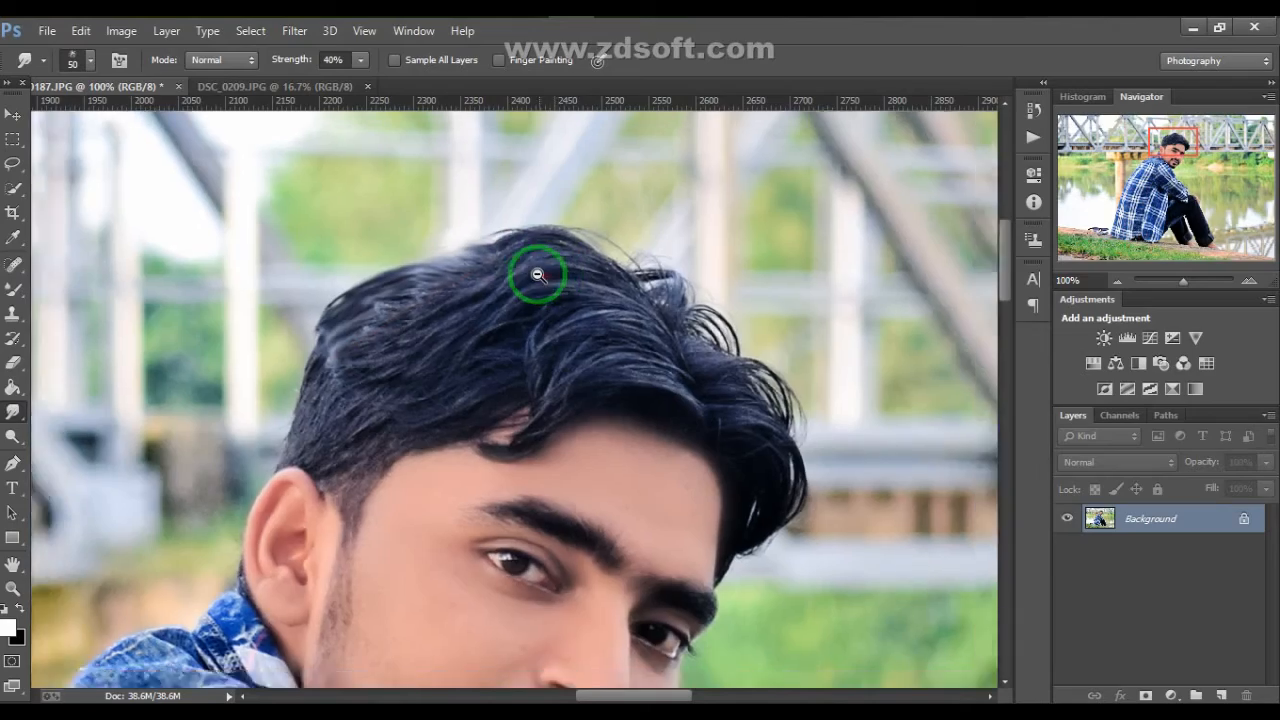
pyautogui.scroll(-3, 533, 263)
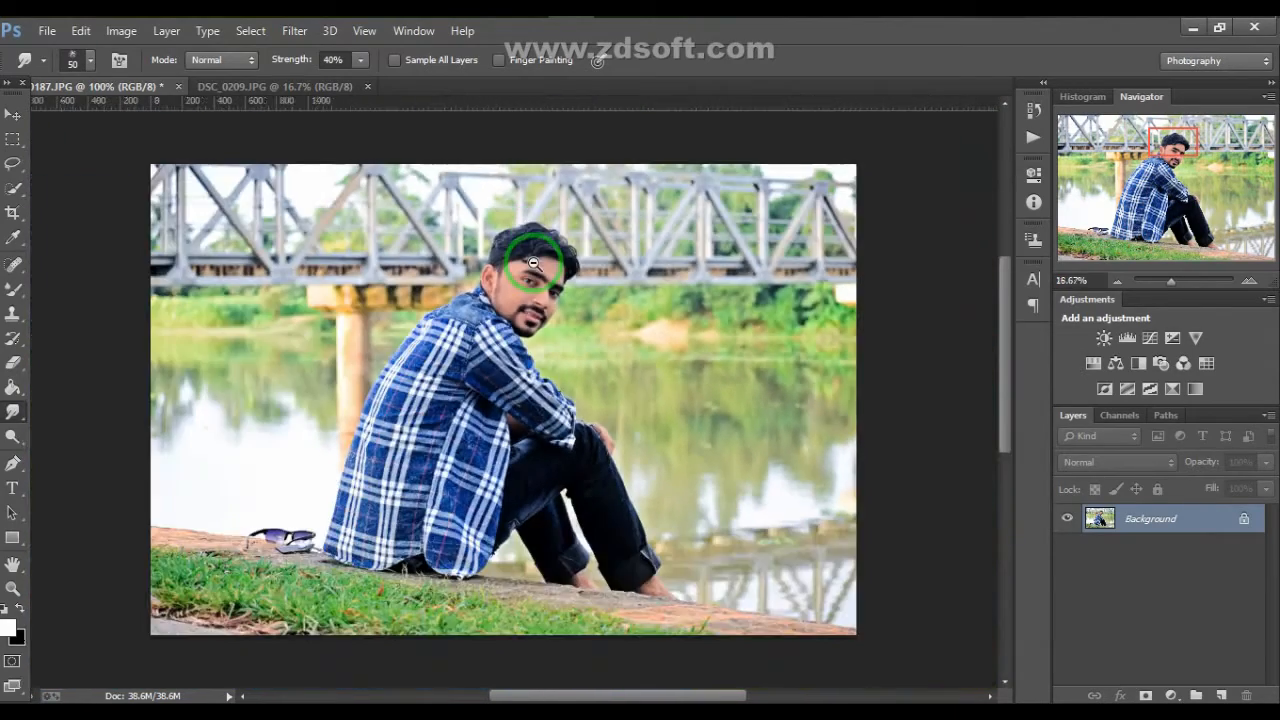
# Open the merged photo in the Color Efex Pro 3.0 filter from Nik Software
pyautogui.scroll(2, 533, 263)
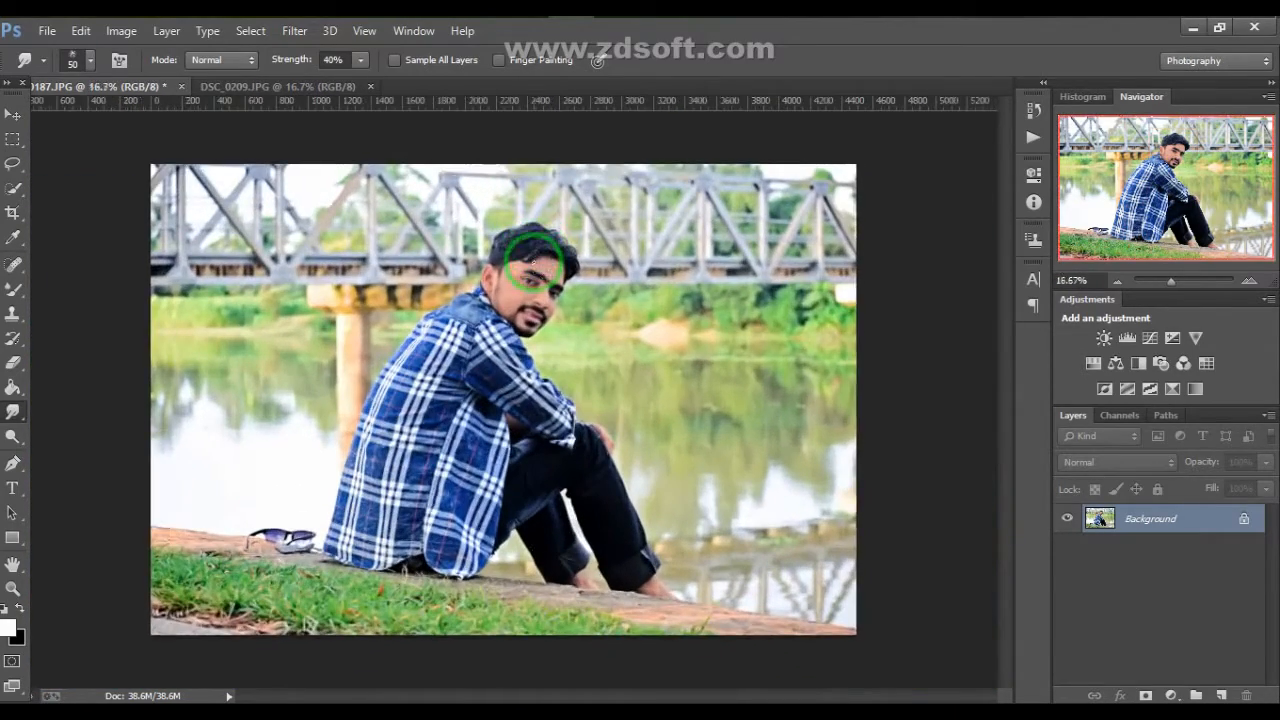
pyautogui.click(16, 120)
pyautogui.click(294, 30)
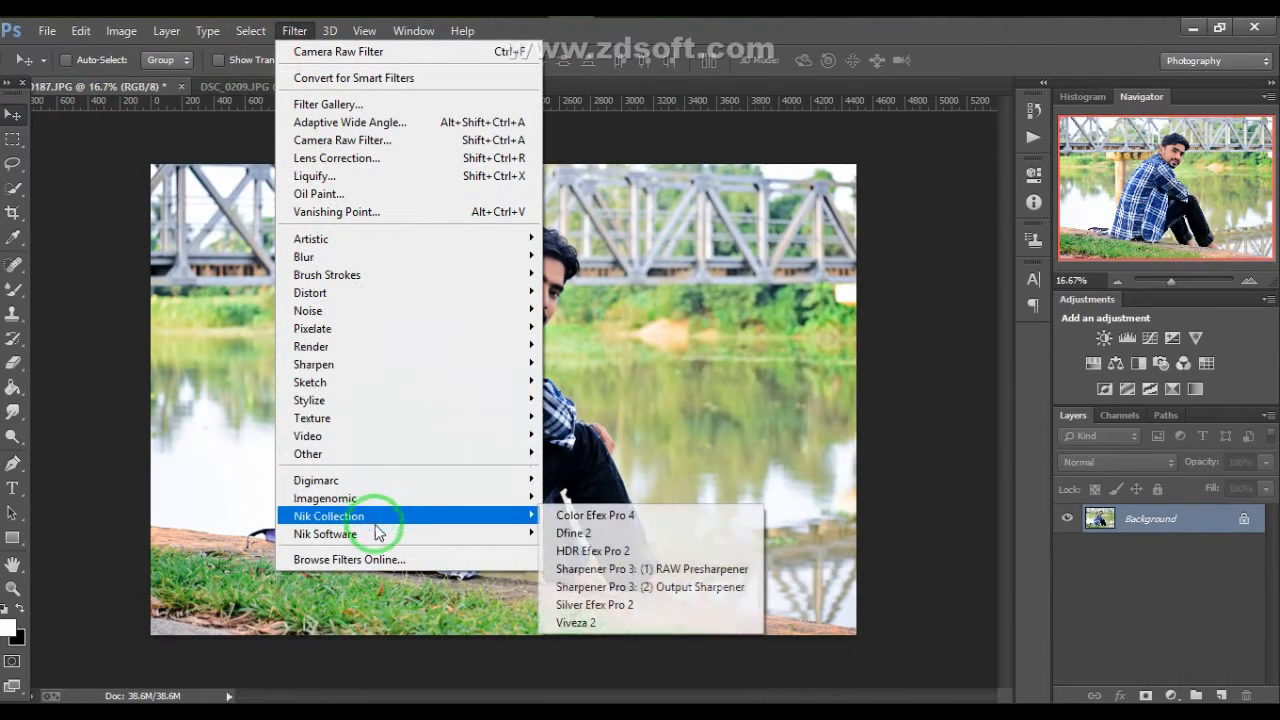
pyautogui.moveTo(380, 533)
pyautogui.click(549, 537)
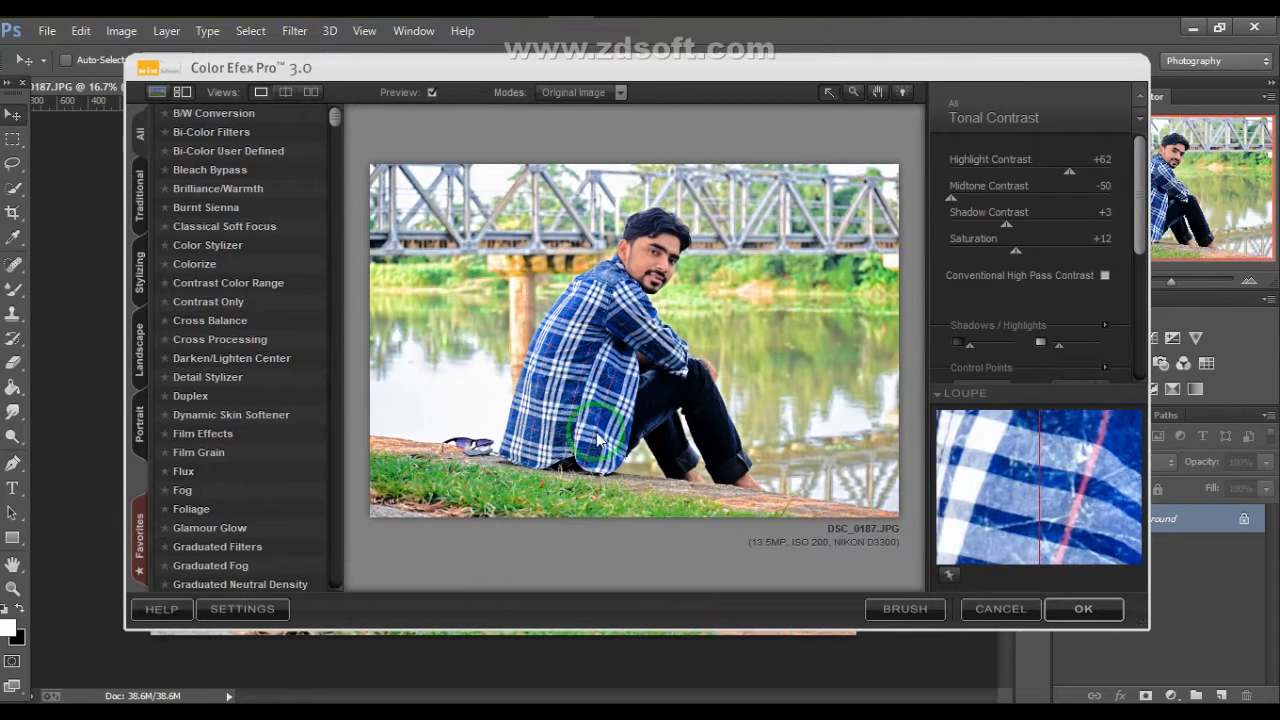
# Set Tonal Contrast to highlights +61, midtones -22, shadows +16 and saturation +24, and raise both Shadows/Highlights sliders
pyautogui.moveTo(1019, 251); pyautogui.dragTo(1027, 252)
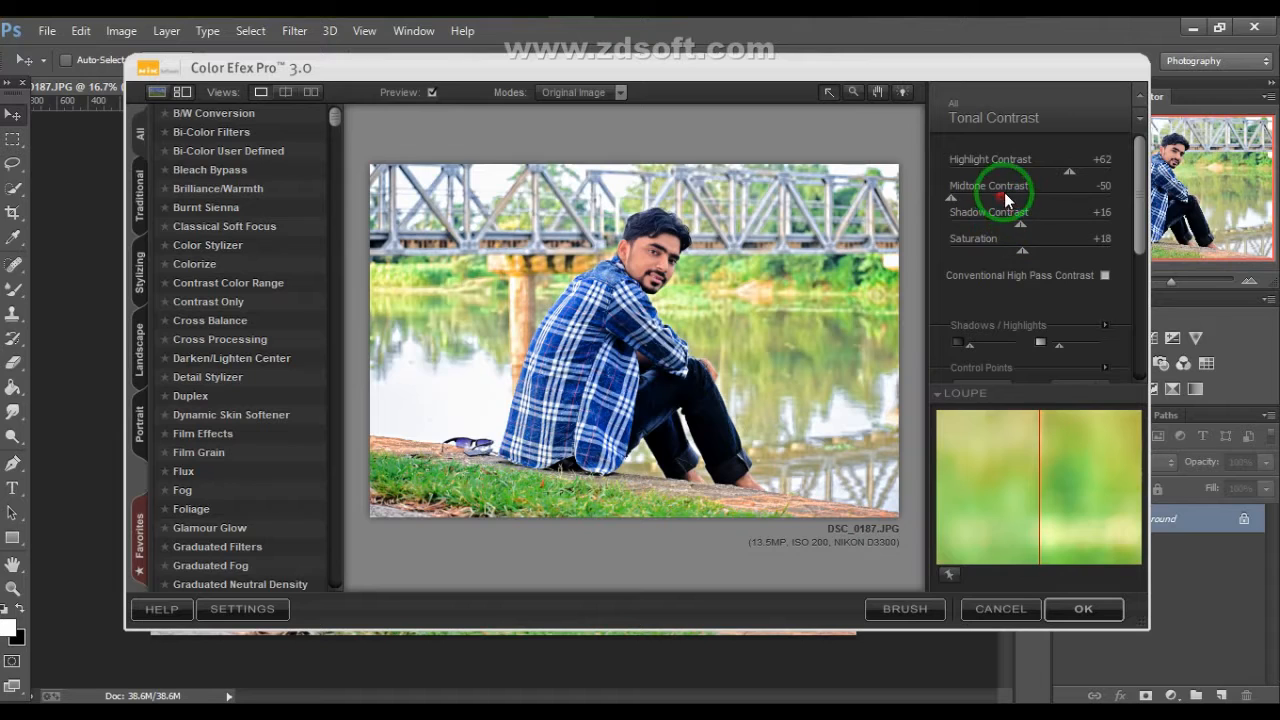
pyautogui.moveTo(1035, 190); pyautogui.dragTo(1026, 165)
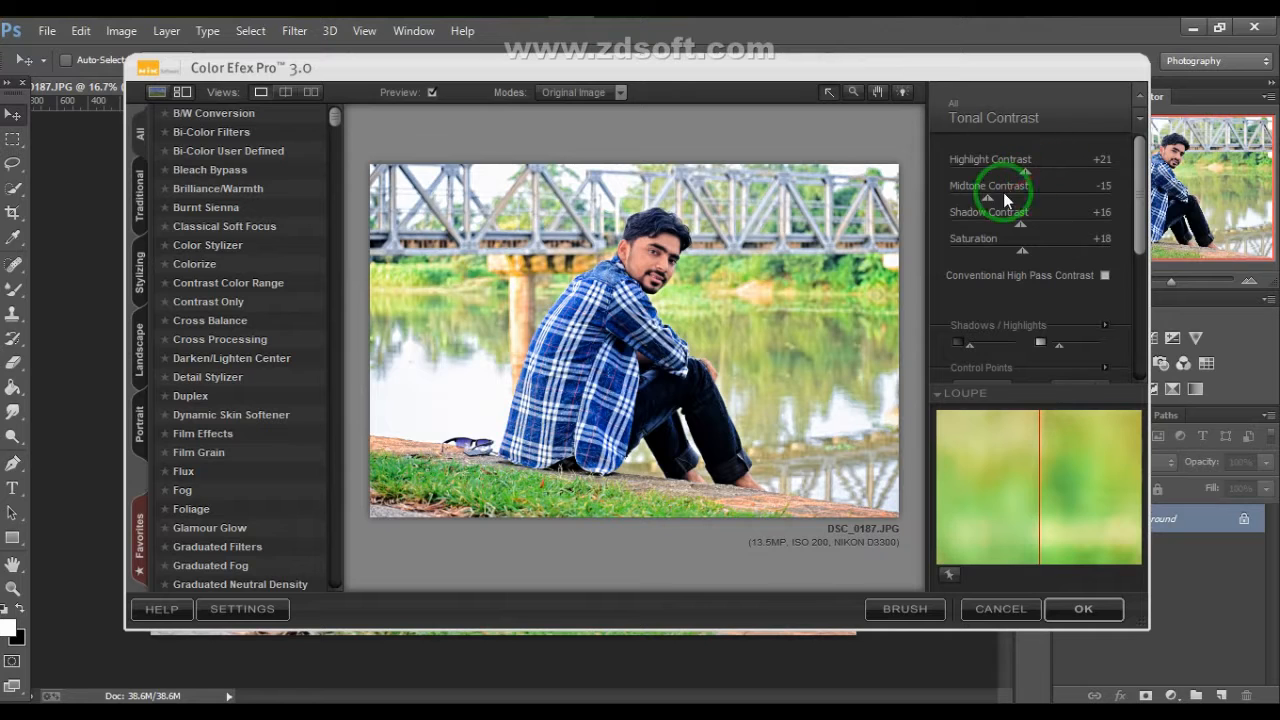
pyautogui.moveTo(968, 200); pyautogui.dragTo(1066, 200)
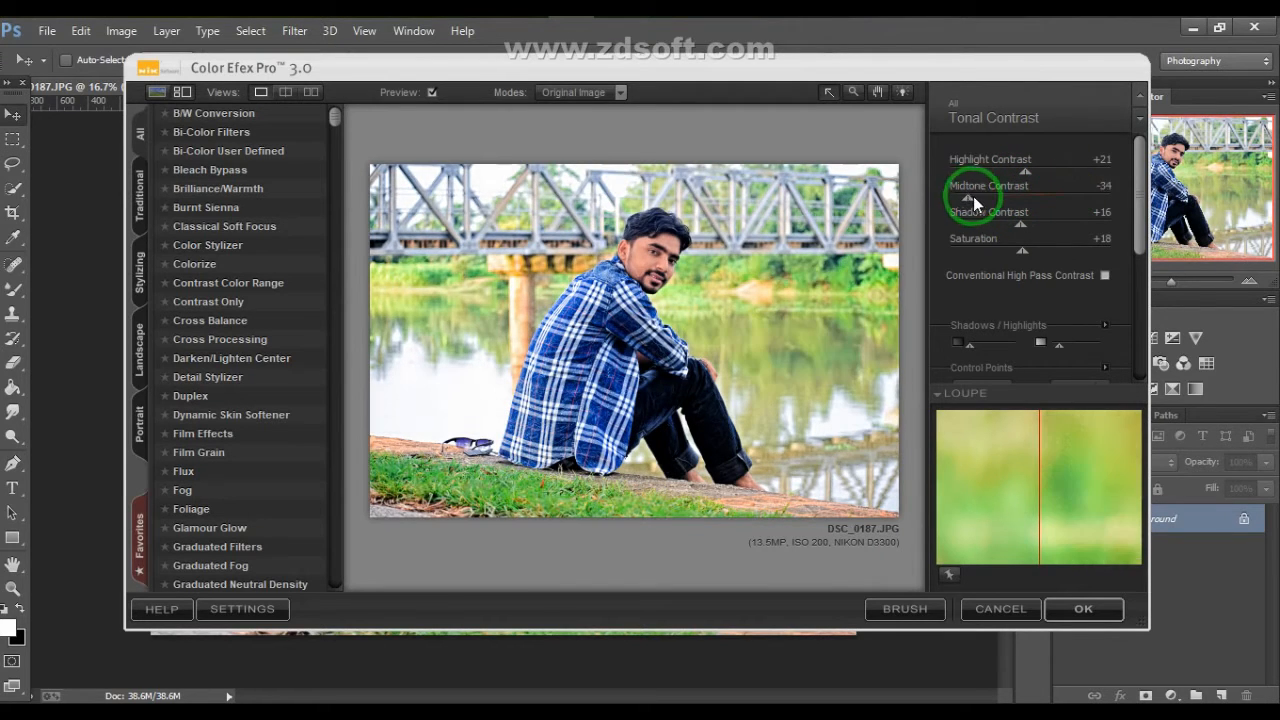
pyautogui.moveTo(973, 200); pyautogui.dragTo(983, 197)
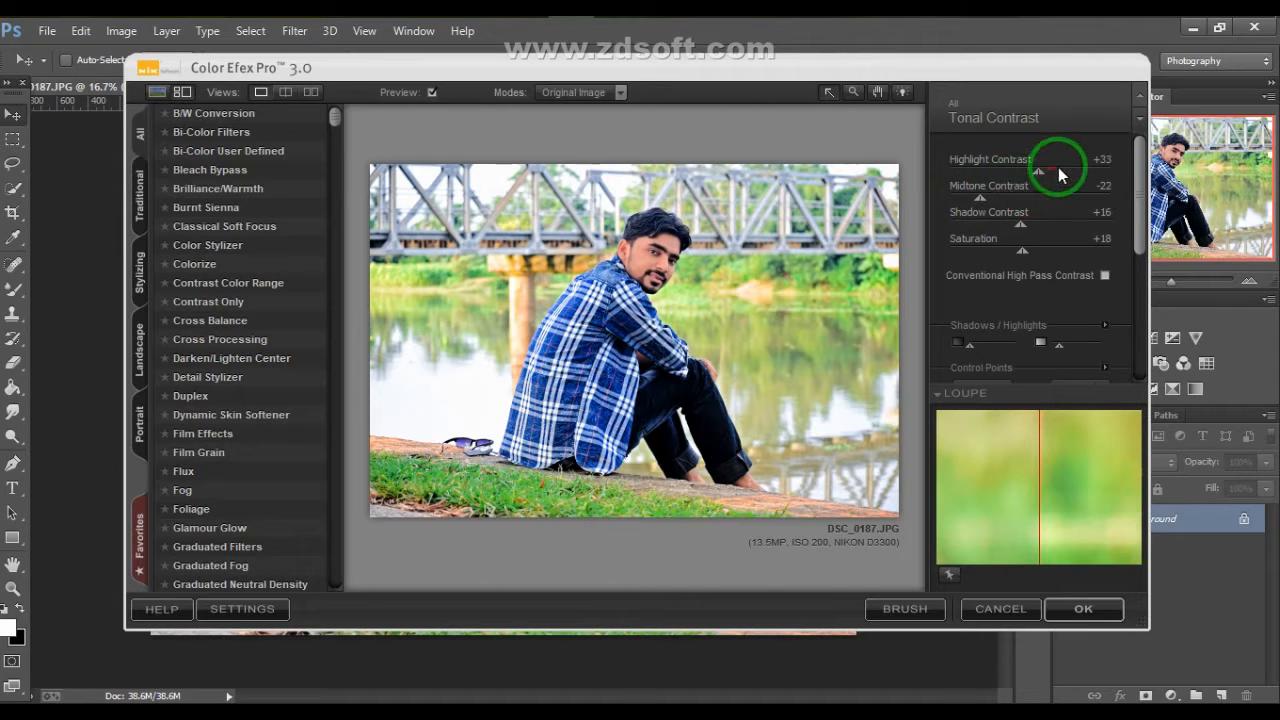
pyautogui.moveTo(1079, 167); pyautogui.dragTo(1068, 170)
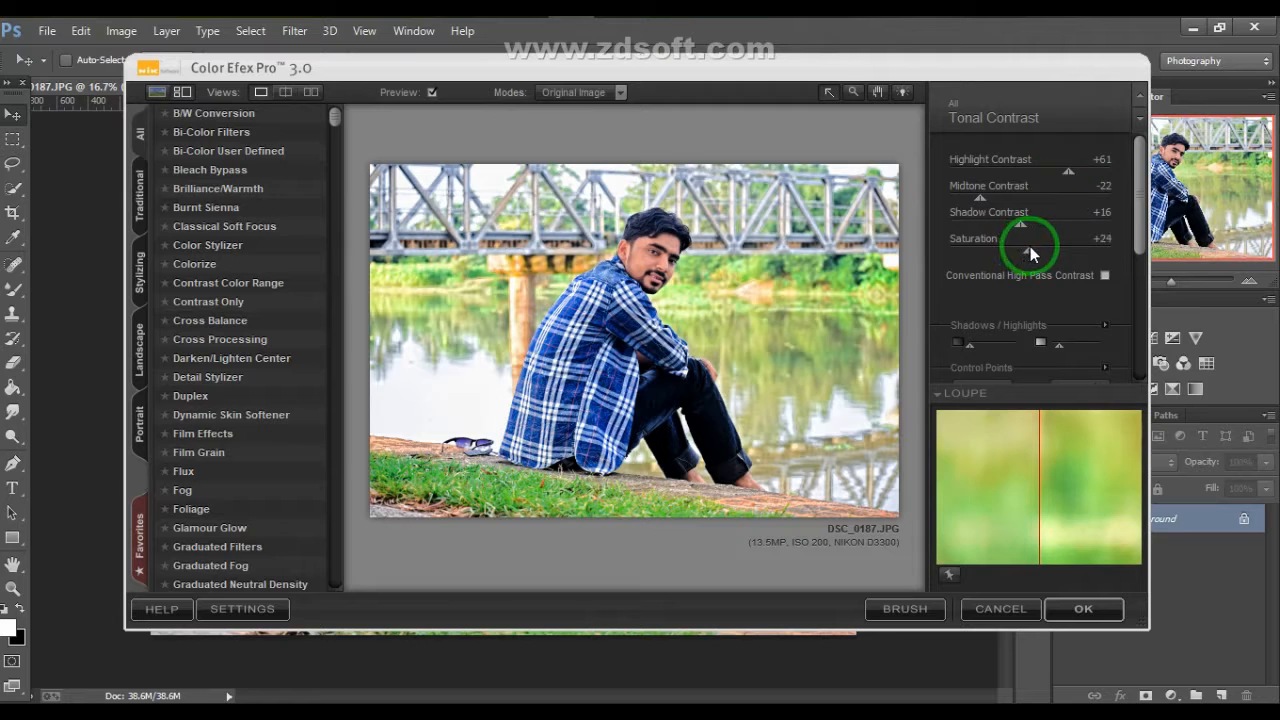
pyautogui.moveTo(1059, 345); pyautogui.dragTo(1074, 345)
pyautogui.click(980, 345)
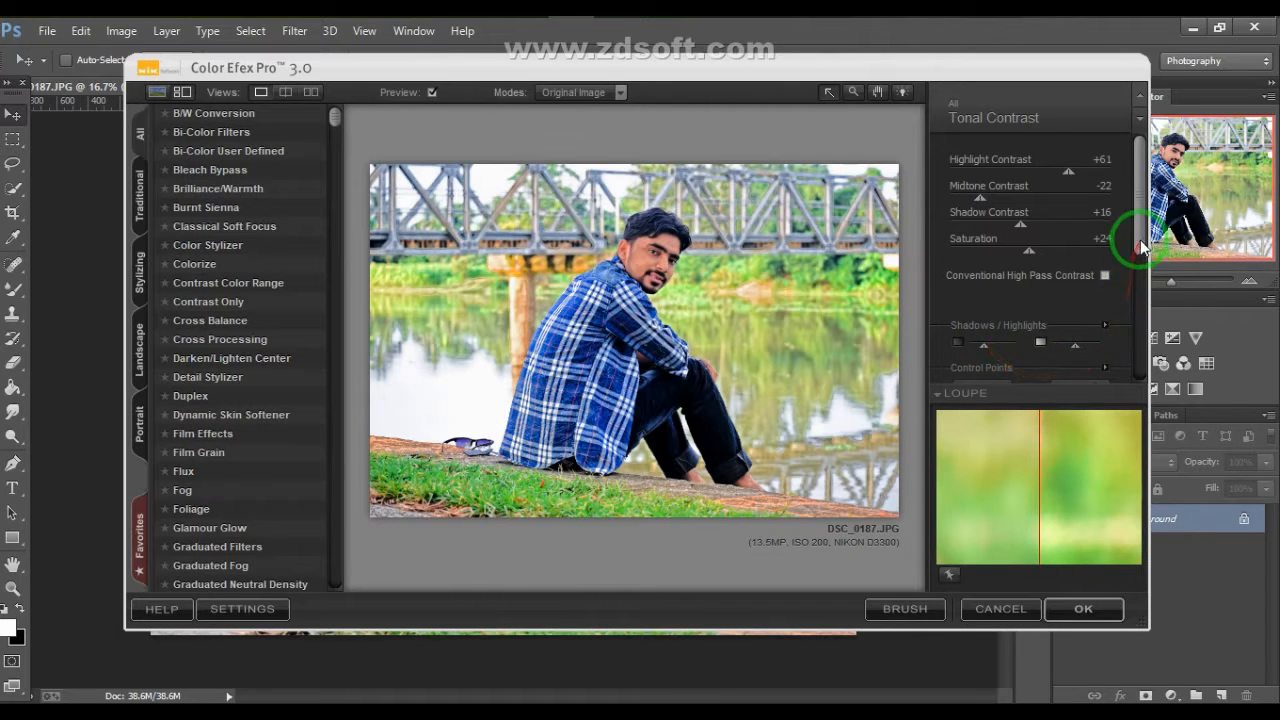
# Place a negative control point on the face and adjust its area of effect
pyautogui.moveTo(1140, 240); pyautogui.dragTo(1140, 294)
pyautogui.click(975, 333)
pyautogui.click(652, 258)
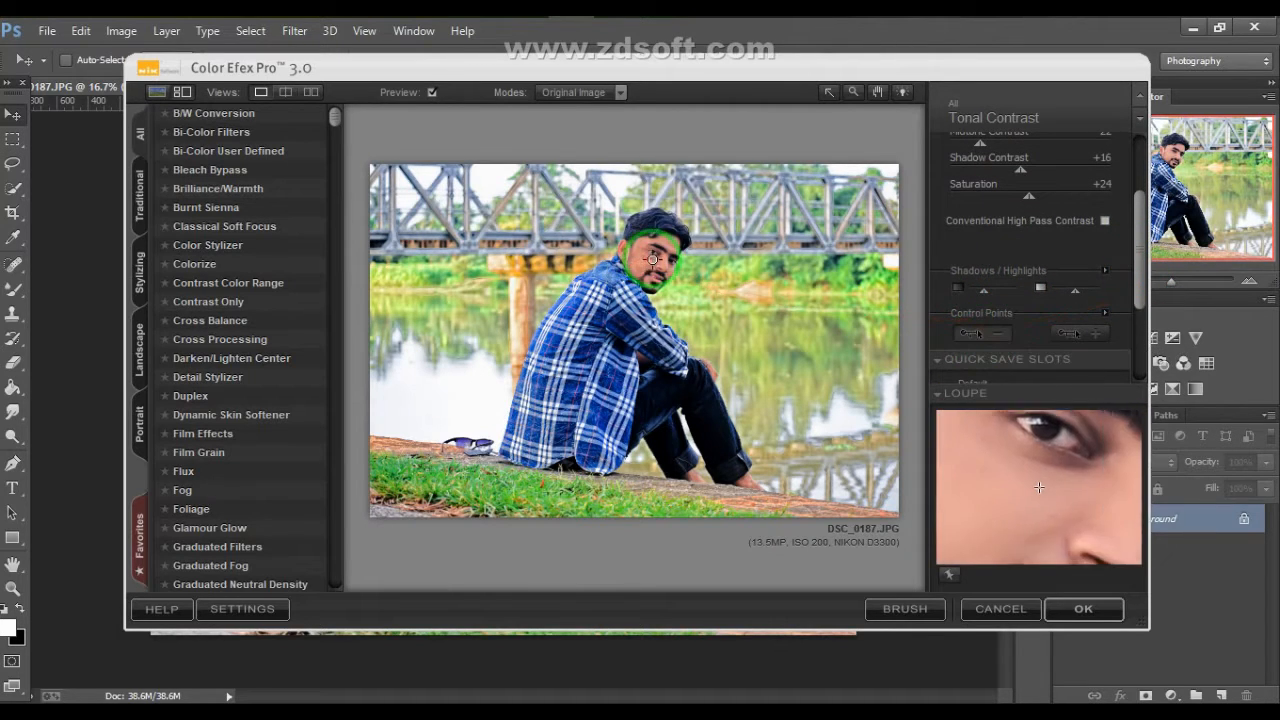
pyautogui.moveTo(670, 262); pyautogui.dragTo(708, 270)
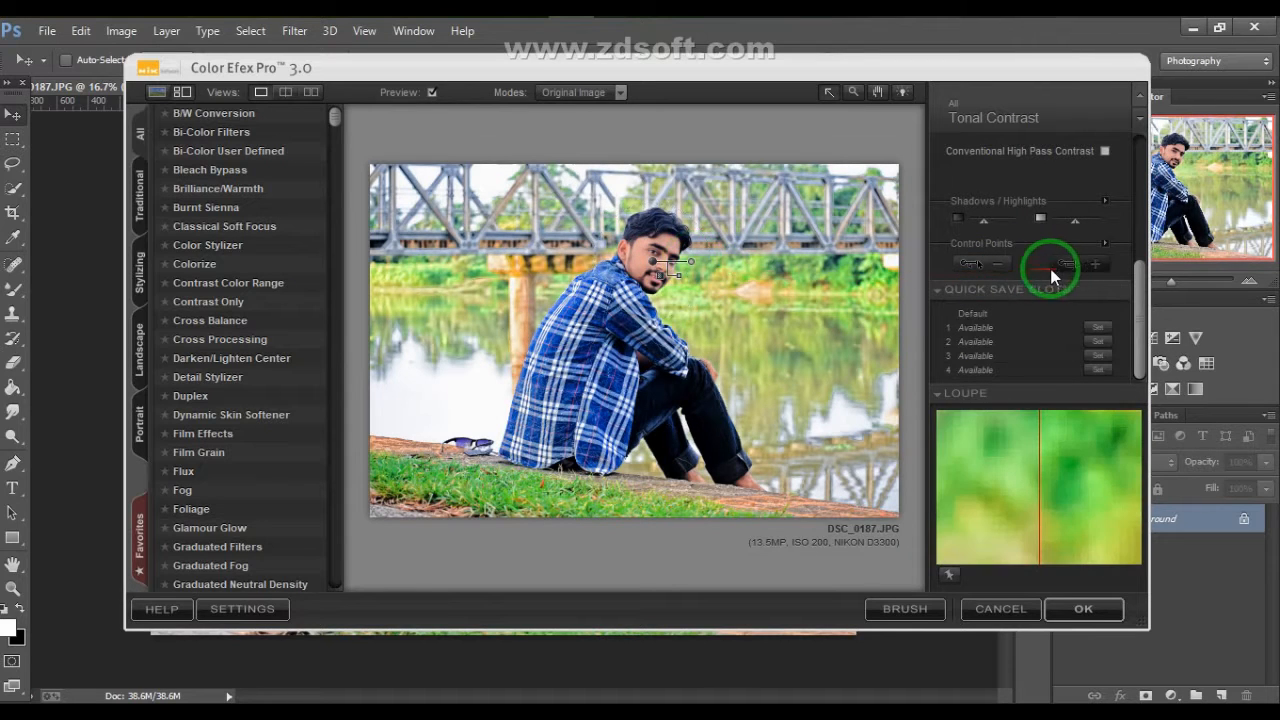
# Place negative control points on both bare feet and reduce their area of effect
pyautogui.click(972, 263)
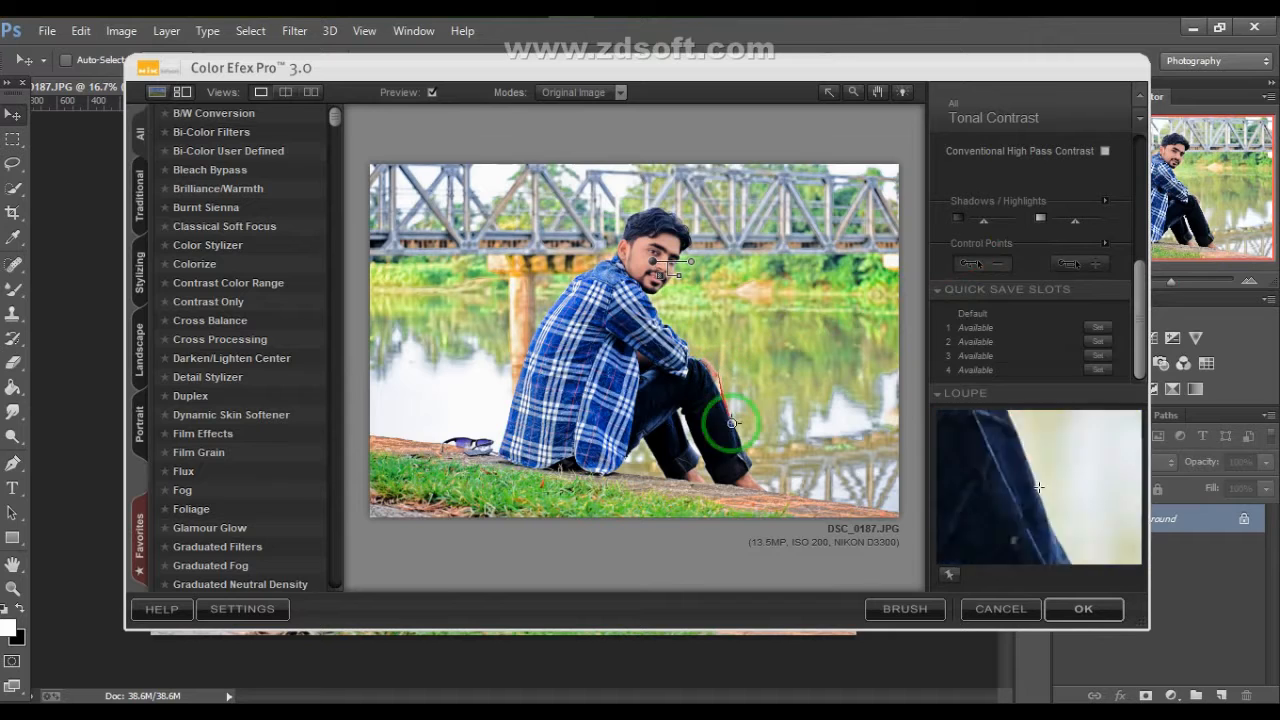
pyautogui.click(751, 483)
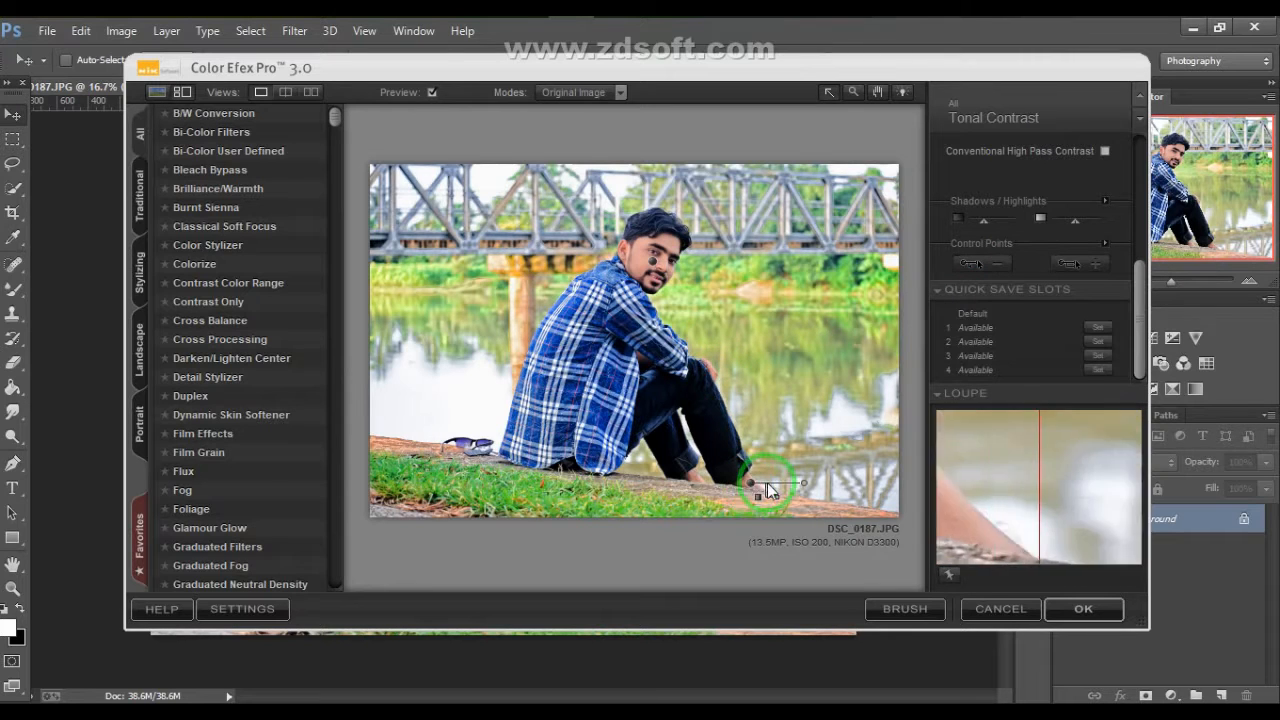
pyautogui.moveTo(785, 487); pyautogui.dragTo(778, 488)
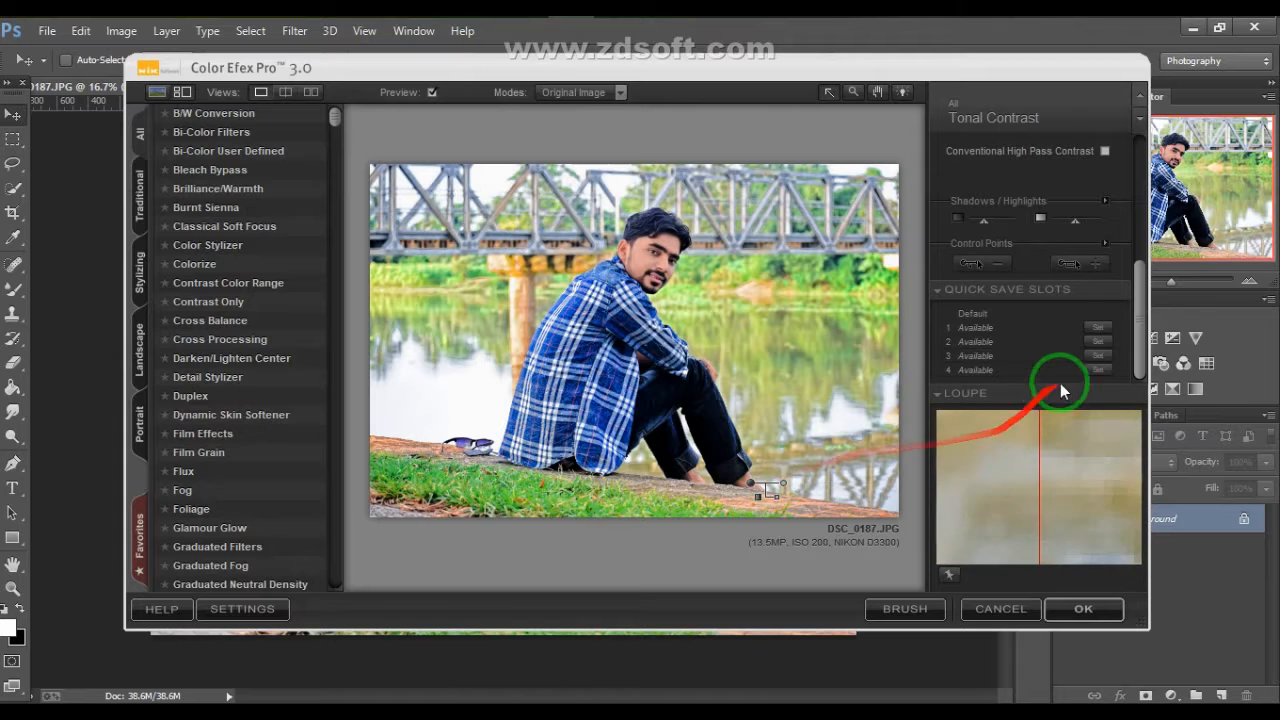
pyautogui.moveTo(748, 460)
pyautogui.mouseDown()
pyautogui.moveTo(922, 408)
pyautogui.moveTo(995, 313)
pyautogui.mouseUp()
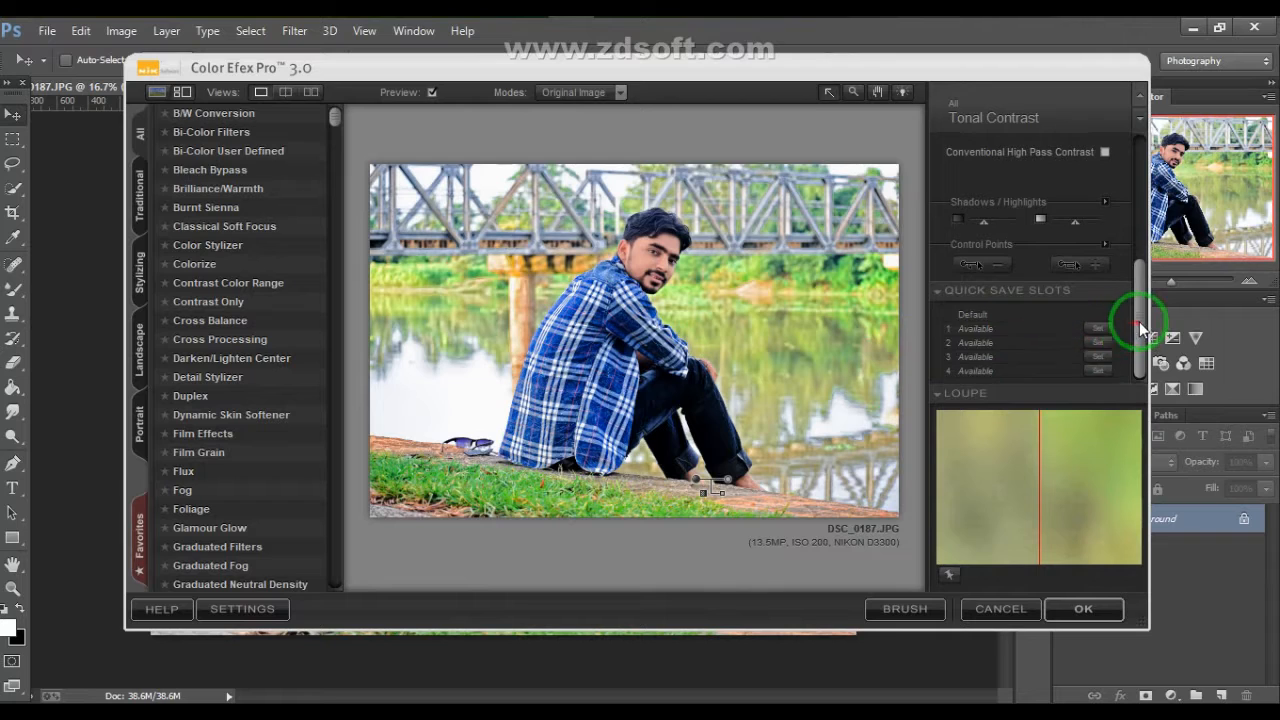
# Set Tonal Contrast to shadows +36, highlights +64 and saturation +27, and apply the filter to the photo
pyautogui.moveTo(1137, 320); pyautogui.dragTo(1130, 236)
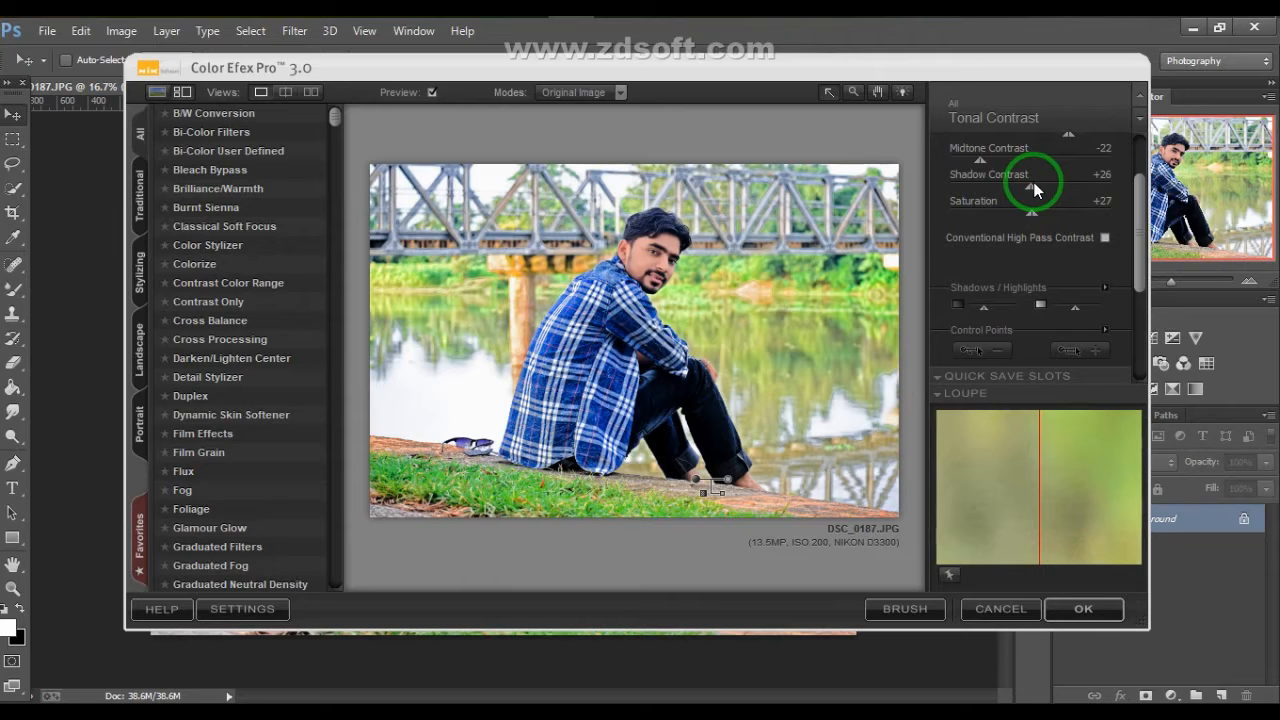
pyautogui.moveTo(1056, 182); pyautogui.dragTo(1019, 184)
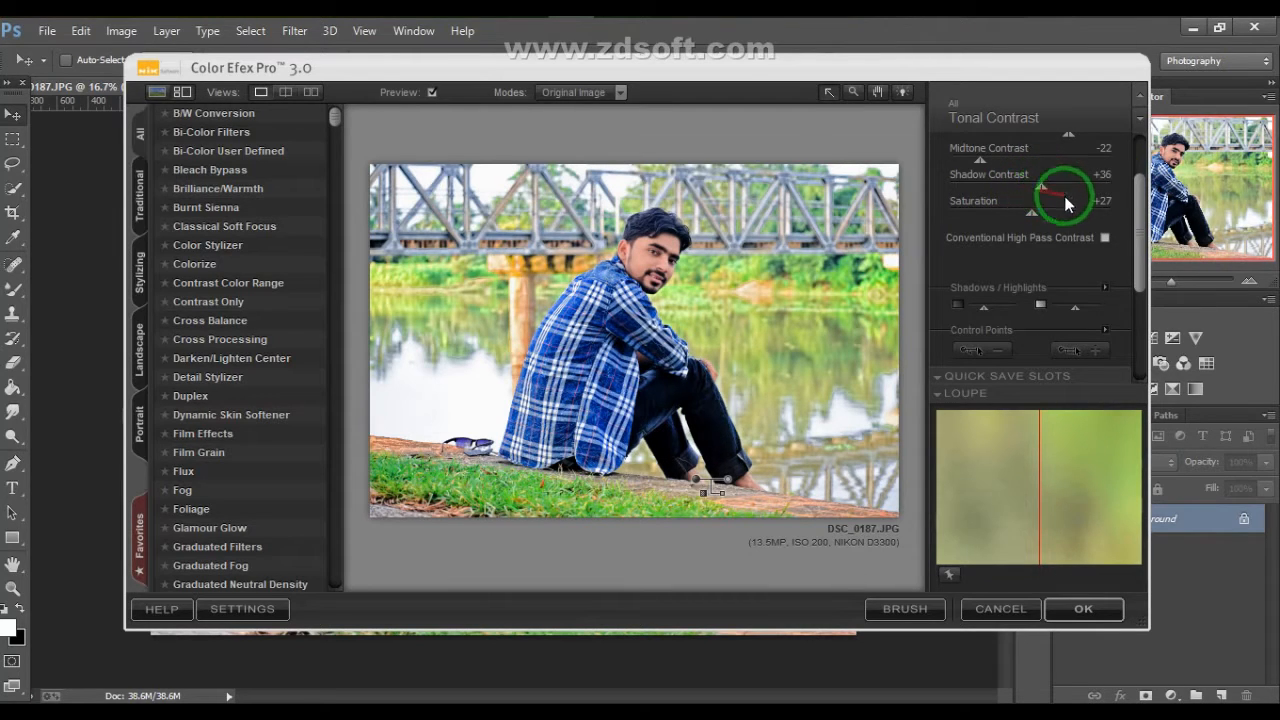
pyautogui.moveTo(1140, 236); pyautogui.dragTo(1137, 204)
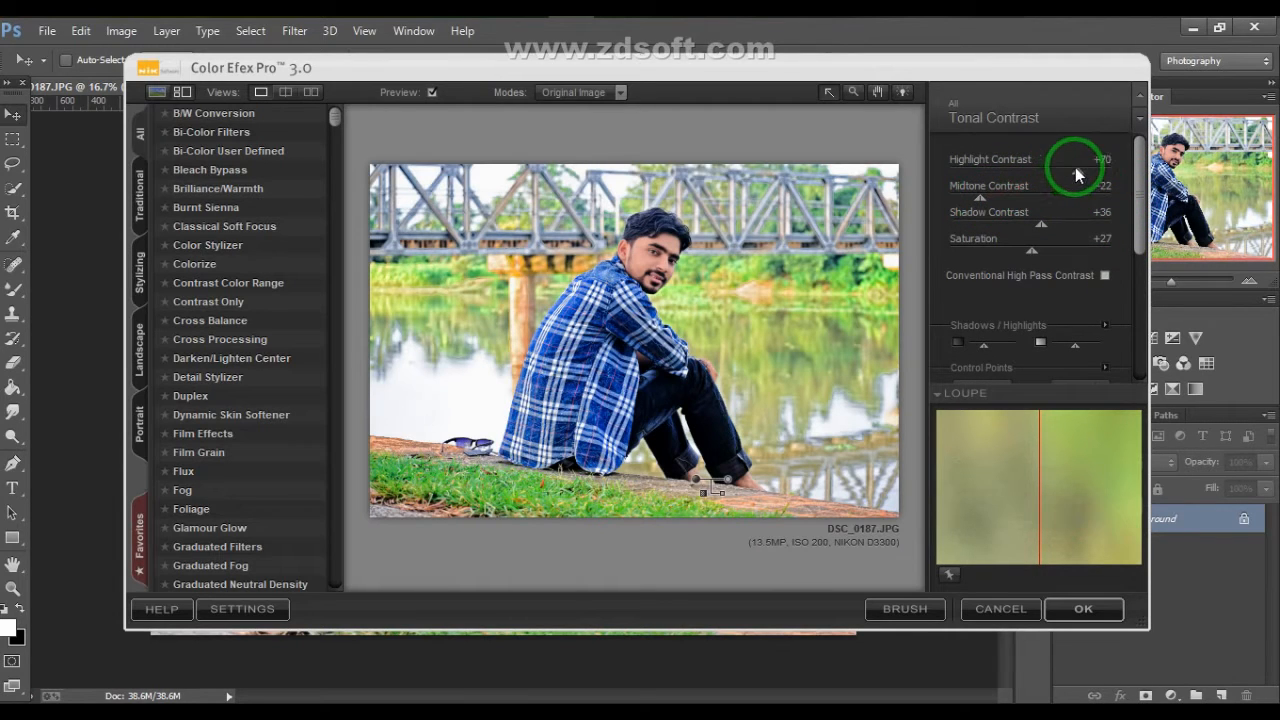
pyautogui.moveTo(1076, 170); pyautogui.dragTo(1071, 172)
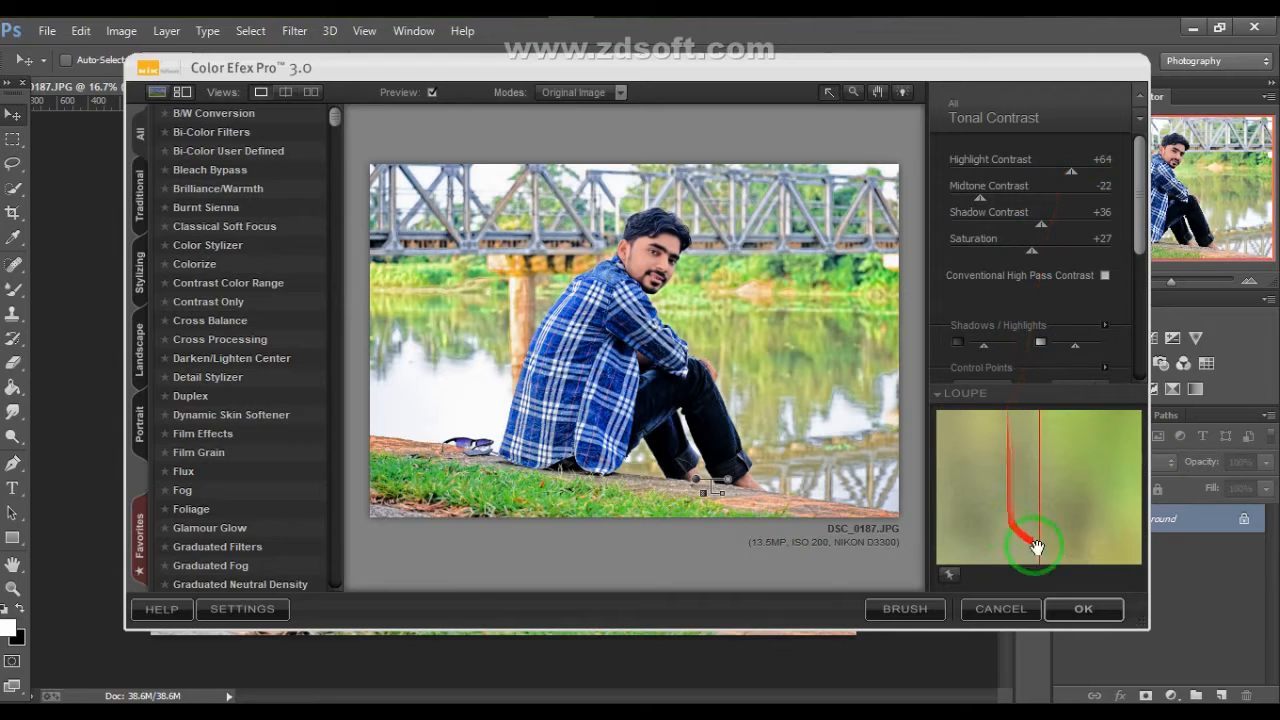
pyautogui.click(1062, 610)
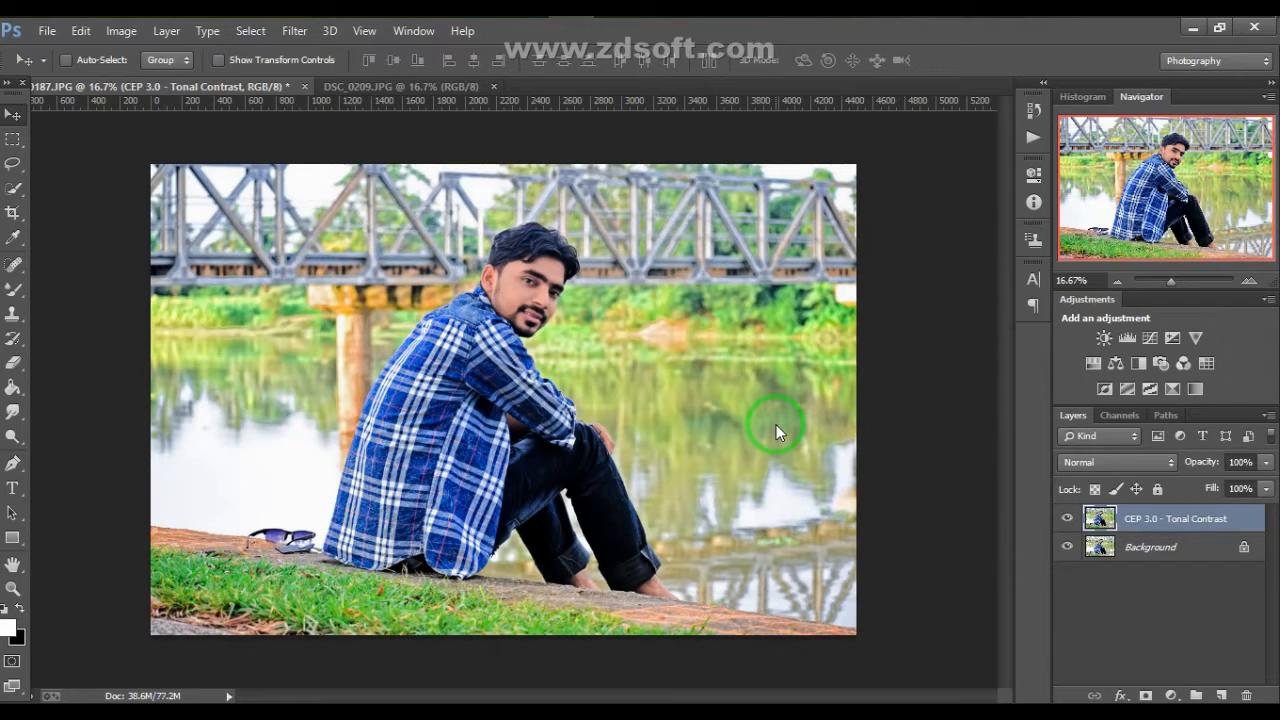
# Examine the face and upper body up close after the Tonal Contrast filter
pyautogui.click(592, 250)
pyautogui.click(530, 305)
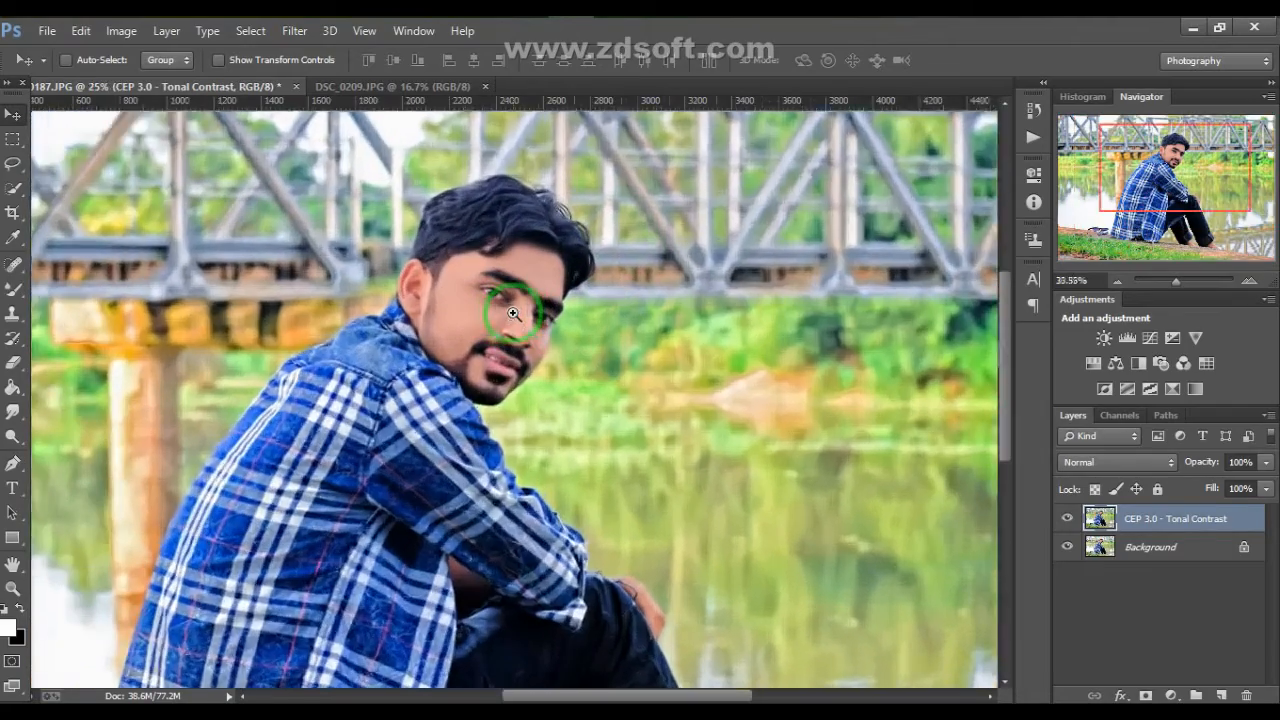
pyautogui.click(513, 315)
pyautogui.keyDown('alt'); pyautogui.click(532, 324); pyautogui.keyUp('alt')
pyautogui.keyDown('alt'); pyautogui.click(523, 314); pyautogui.keyUp('alt')
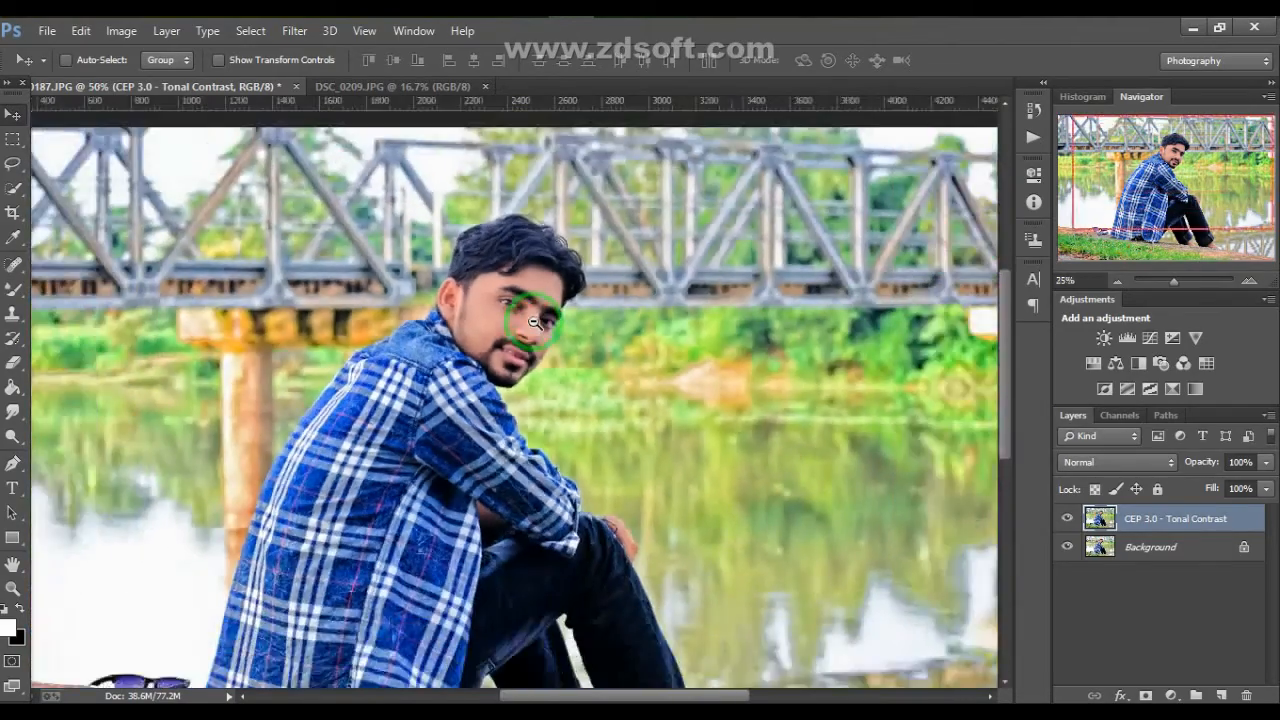
pyautogui.keyDown('alt'); pyautogui.click(520, 300); pyautogui.keyUp('alt')
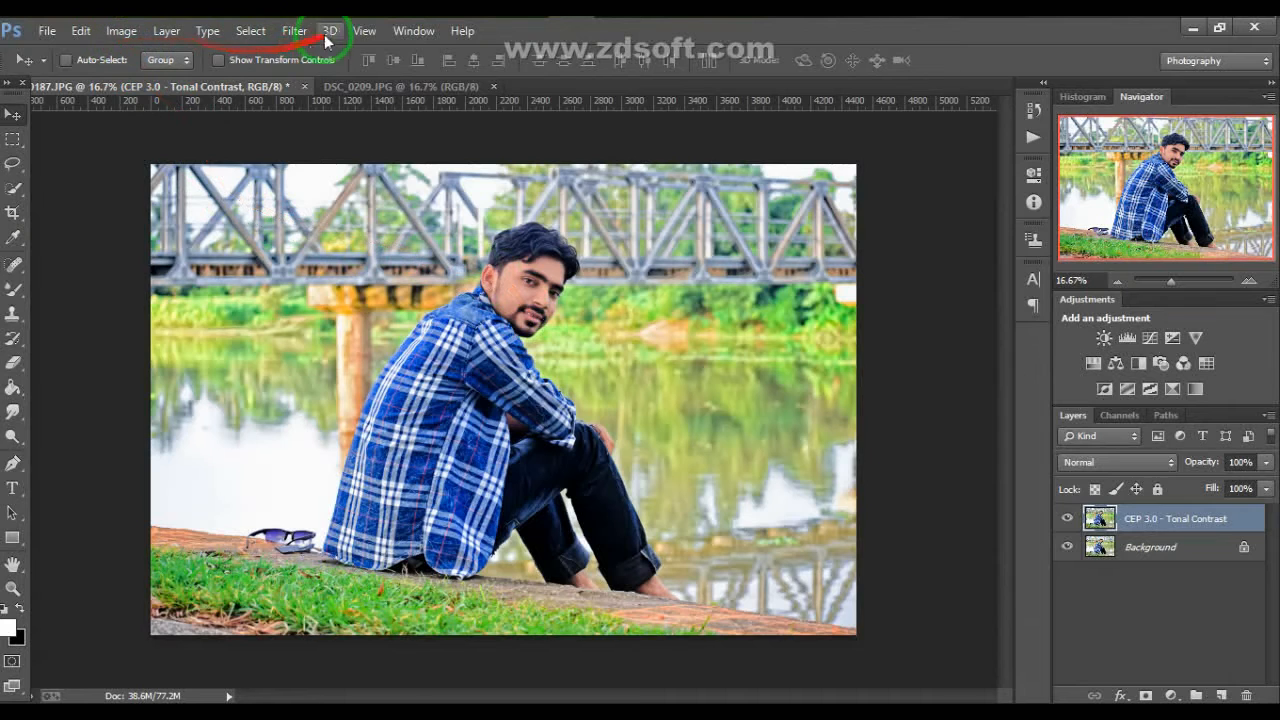
pyautogui.click(293, 33)
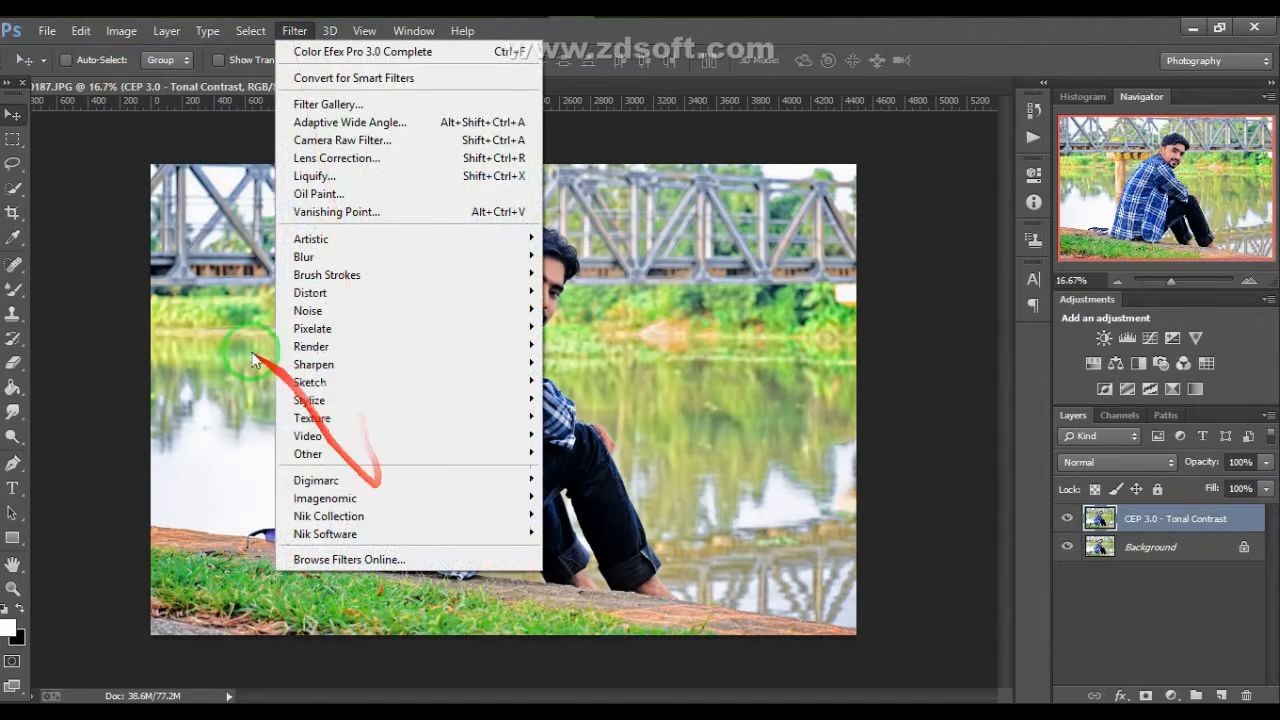
pyautogui.click(130, 140)
# In the Selective Color adjustment, adjust the black amount of the Blues and set that of the Blacks to +3%
pyautogui.click(121, 31)
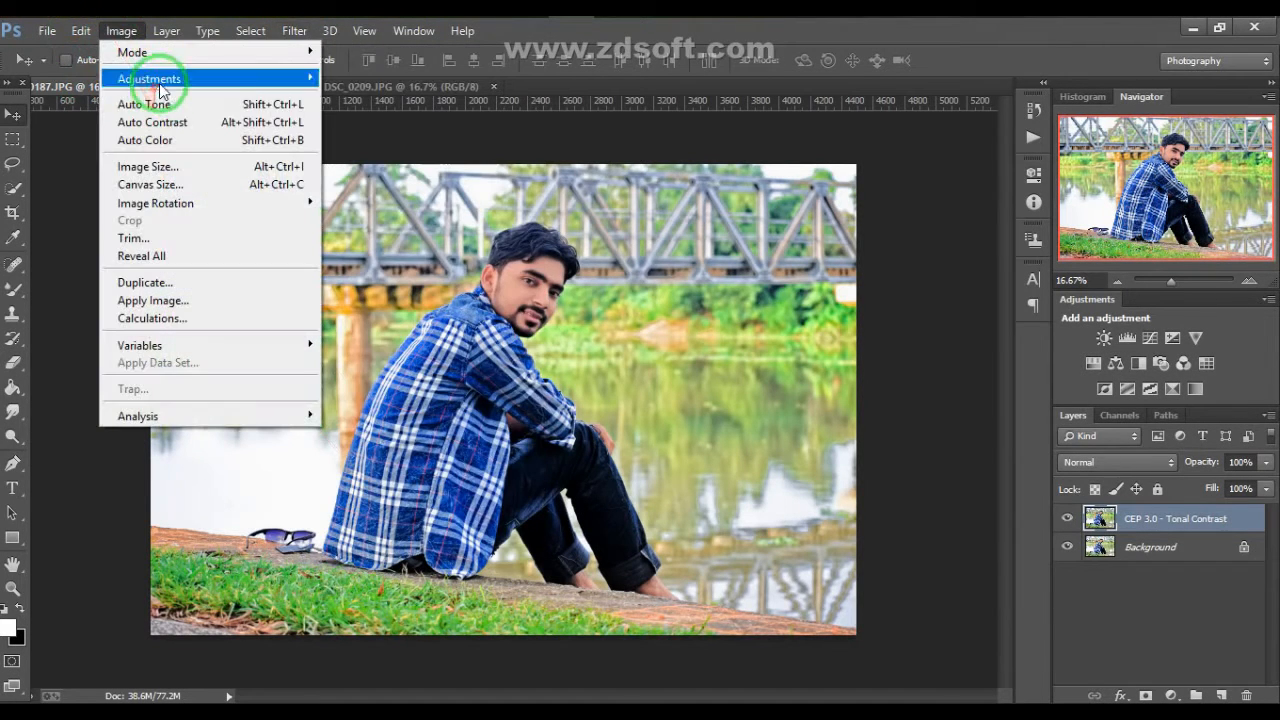
pyautogui.moveTo(163, 78)
pyautogui.click(376, 363)
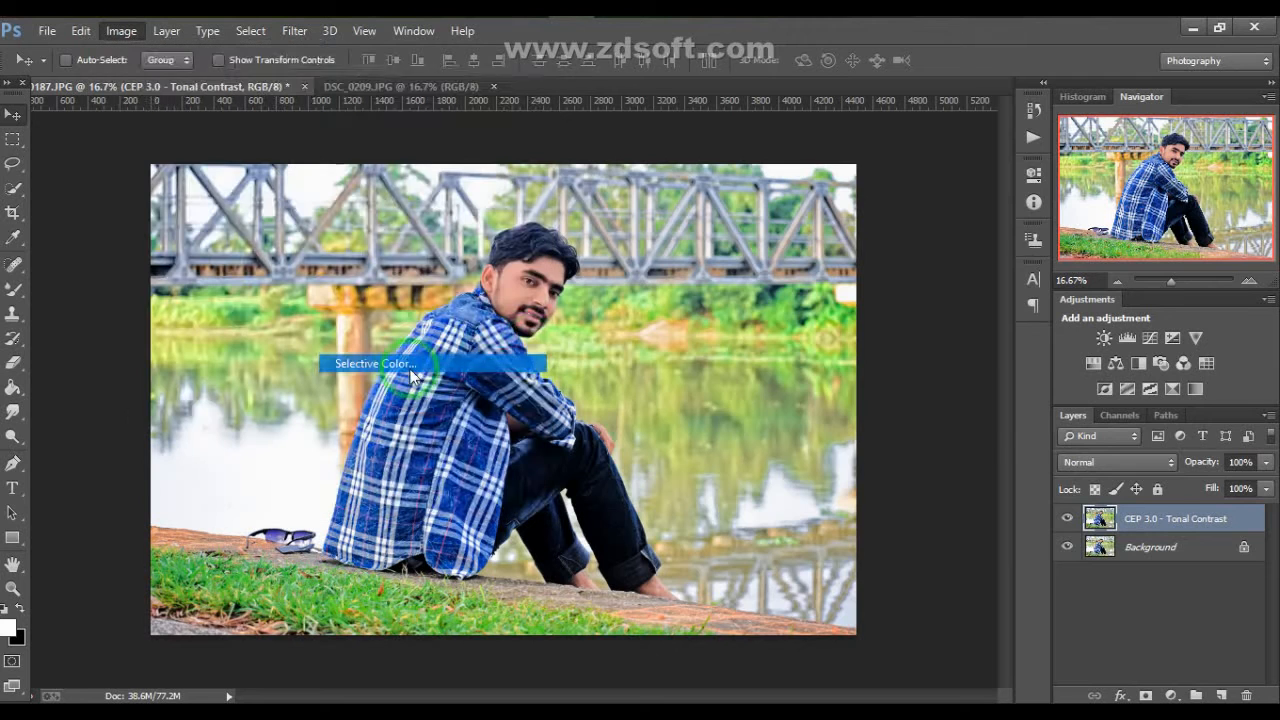
pyautogui.click(880, 211)
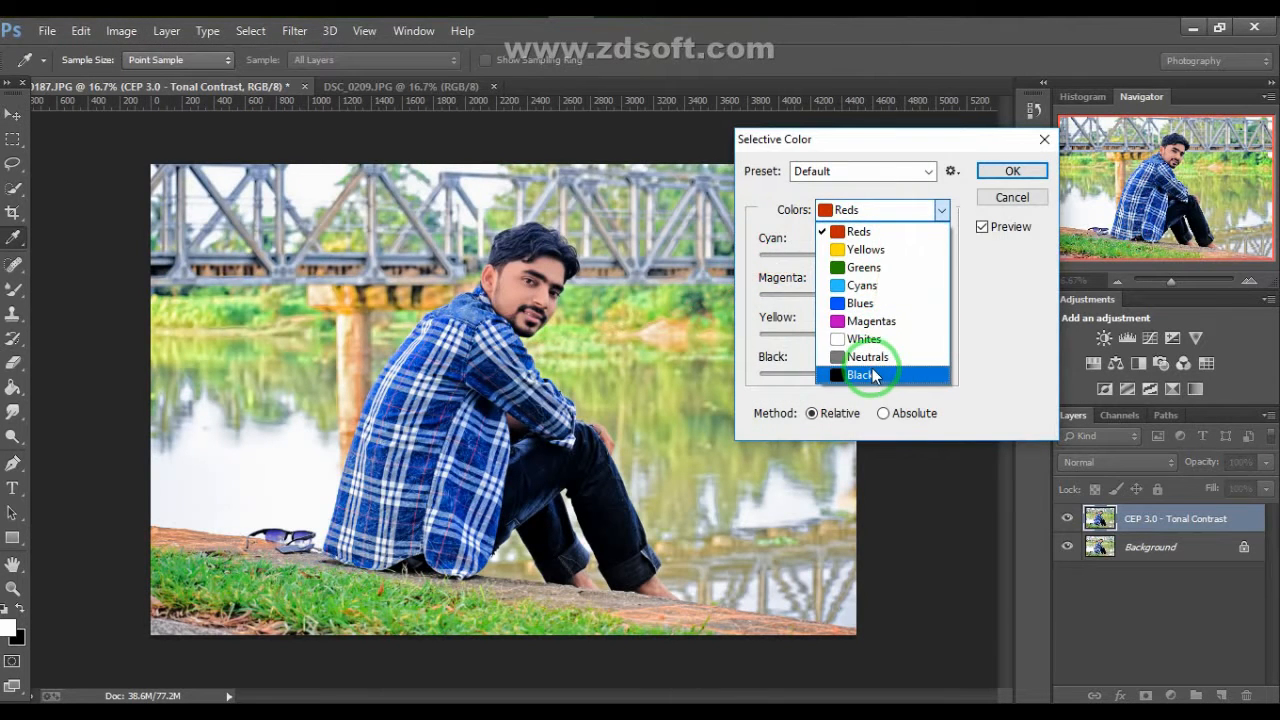
pyautogui.click(860, 303)
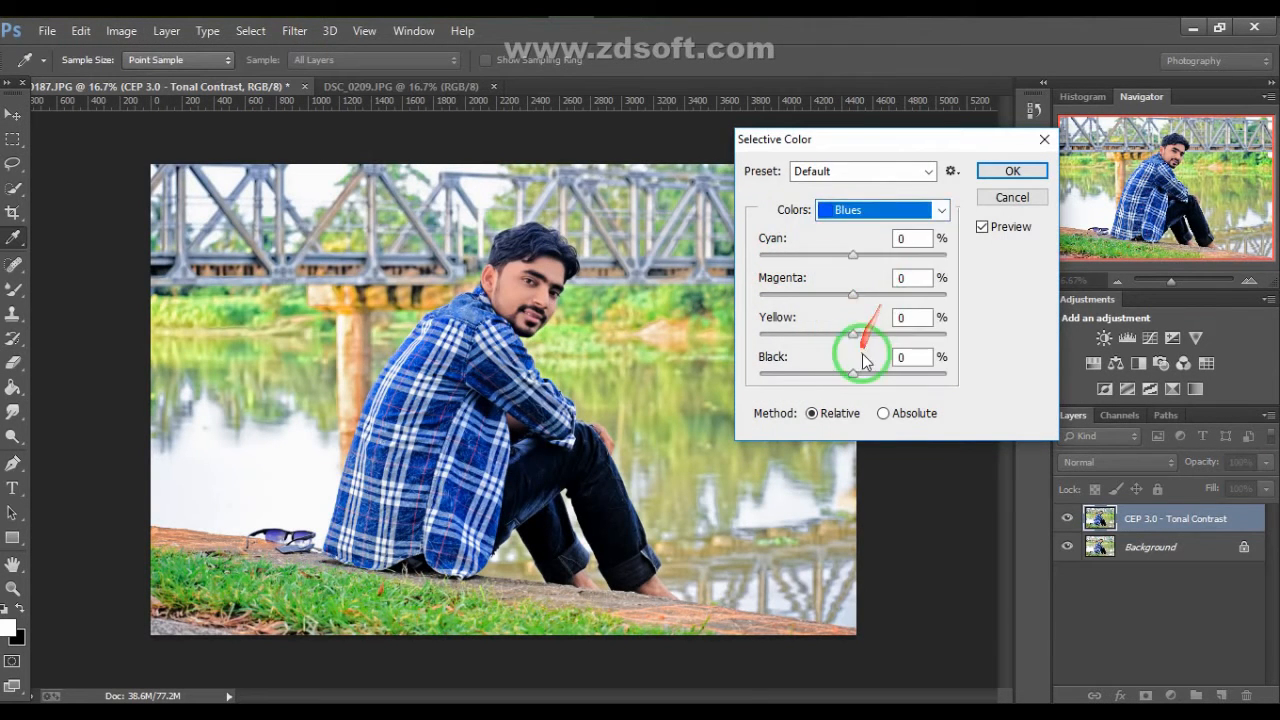
pyautogui.moveTo(855, 373)
pyautogui.mouseDown()
pyautogui.moveTo(872, 375)
pyautogui.moveTo(857, 377)
pyautogui.mouseUp()
pyautogui.click(871, 210)
pyautogui.click(871, 286)
pyautogui.click(880, 210)
pyautogui.click(860, 370)
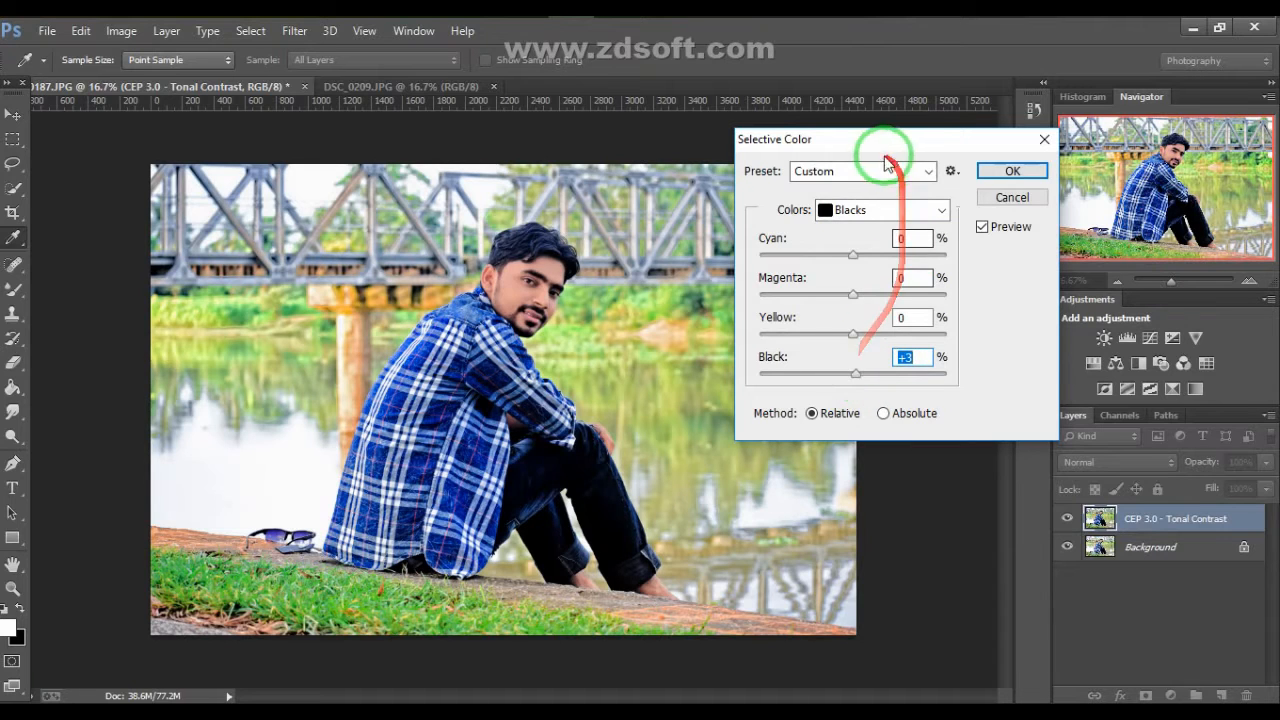
# Set the black amount of the Reds to -17% and apply the Selective Color adjustment
pyautogui.click(871, 210)
pyautogui.click(862, 231)
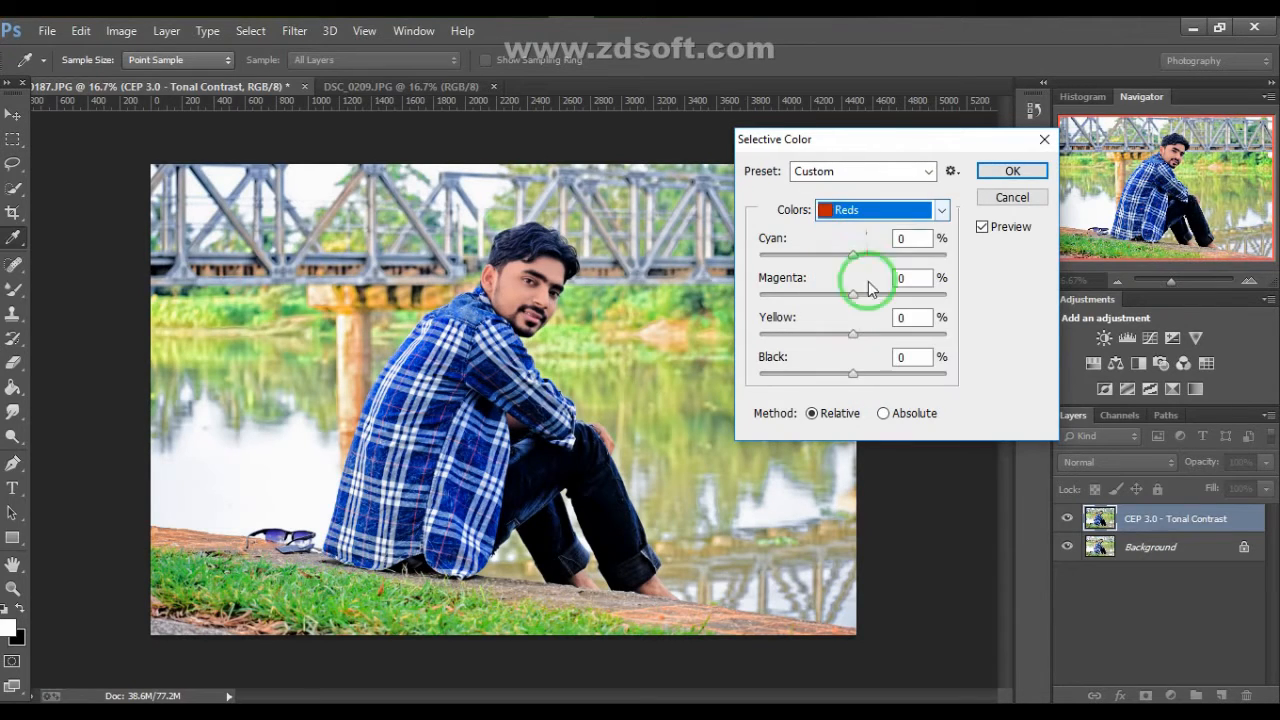
pyautogui.moveTo(854, 373); pyautogui.dragTo(837, 374)
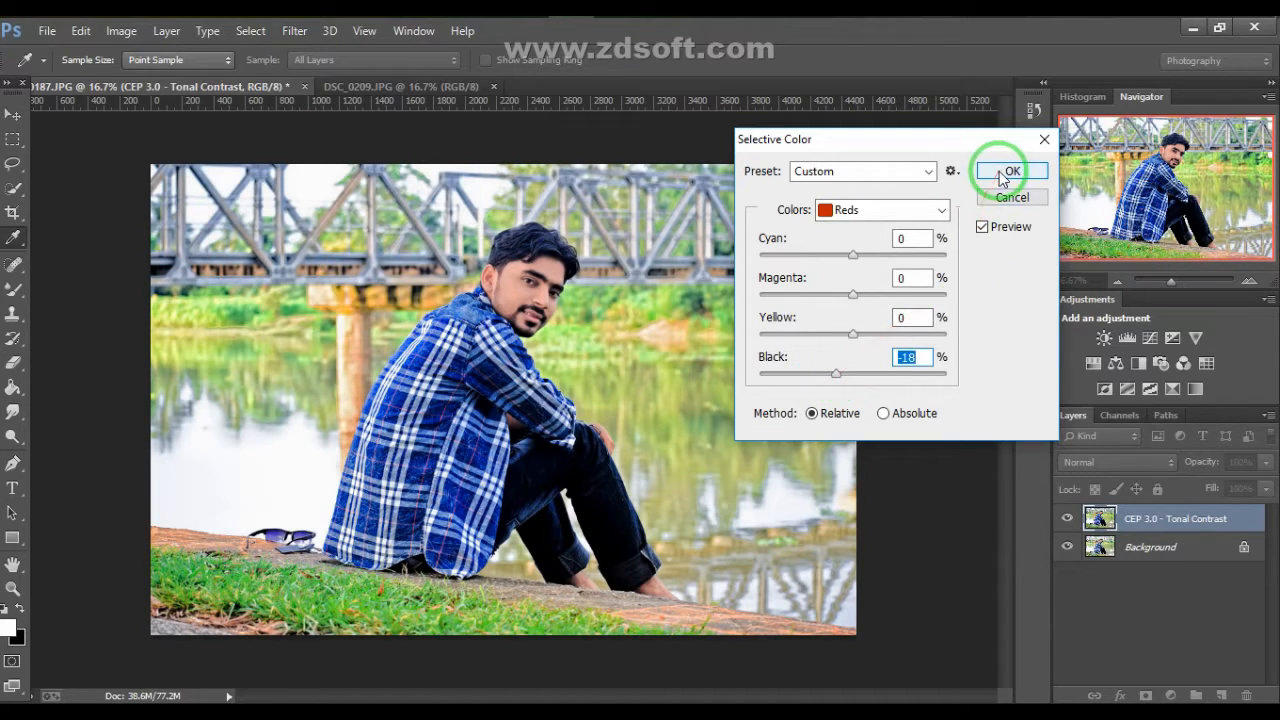
pyautogui.moveTo(835, 373); pyautogui.dragTo(837, 373)
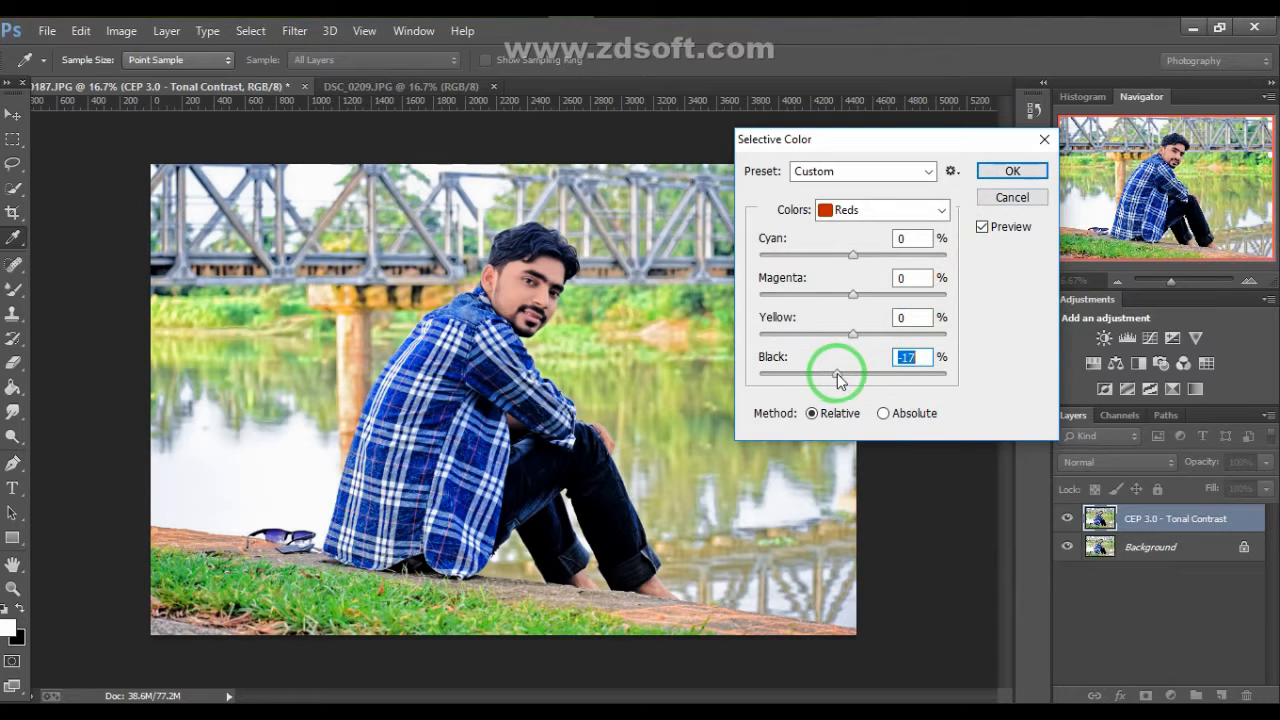
pyautogui.click(1005, 177)
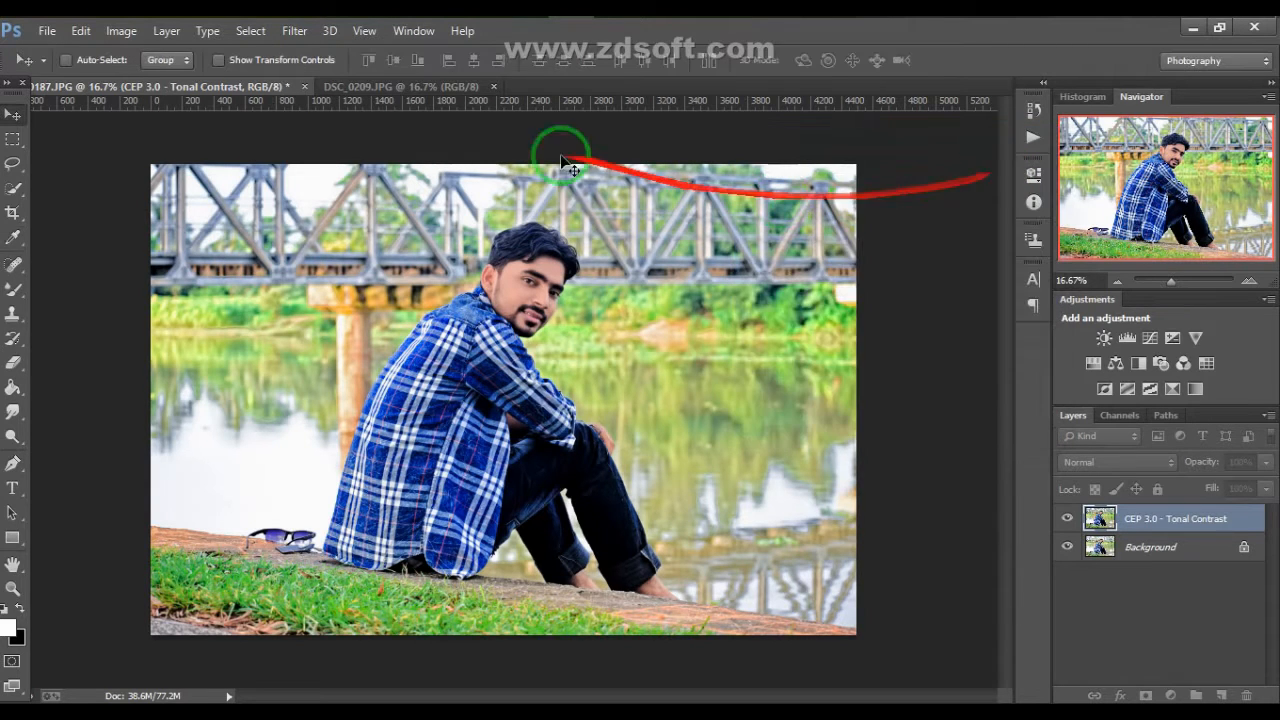
# Reduce the layer's noise with Imagenomic Noiseware Professional at its default settings, checking the face in the preview
pyautogui.click(294, 30)
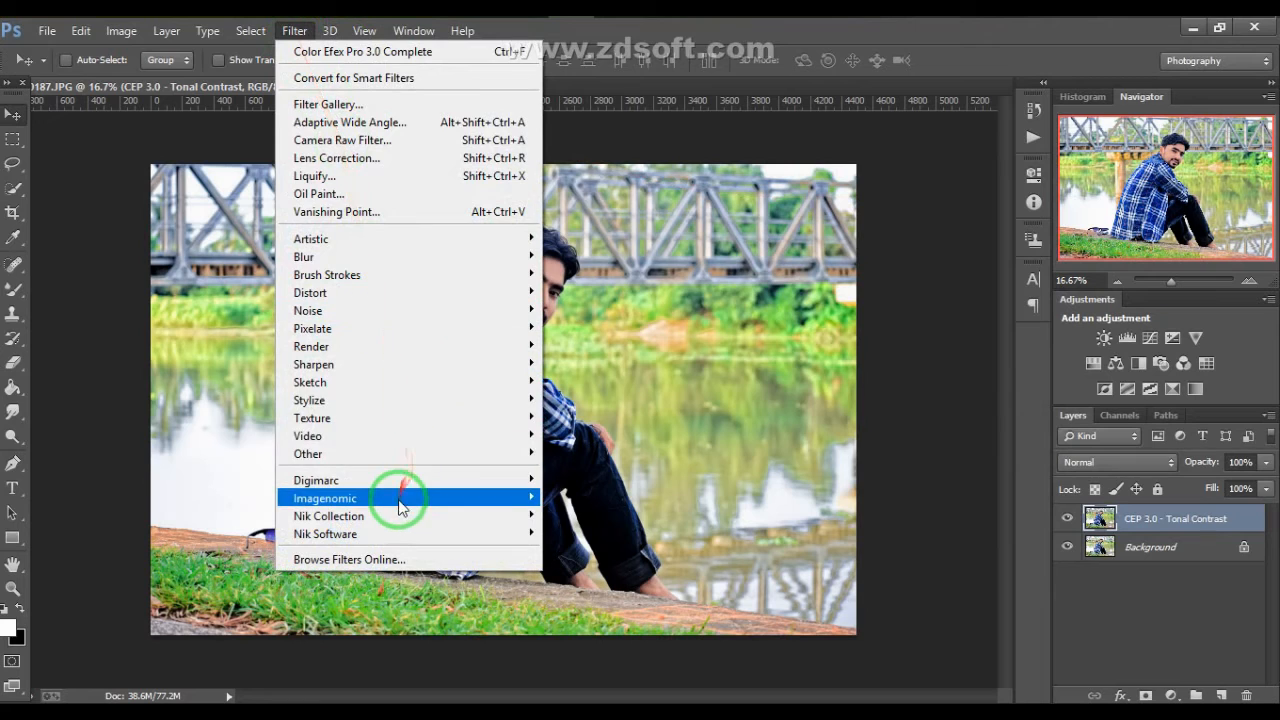
pyautogui.moveTo(391, 500)
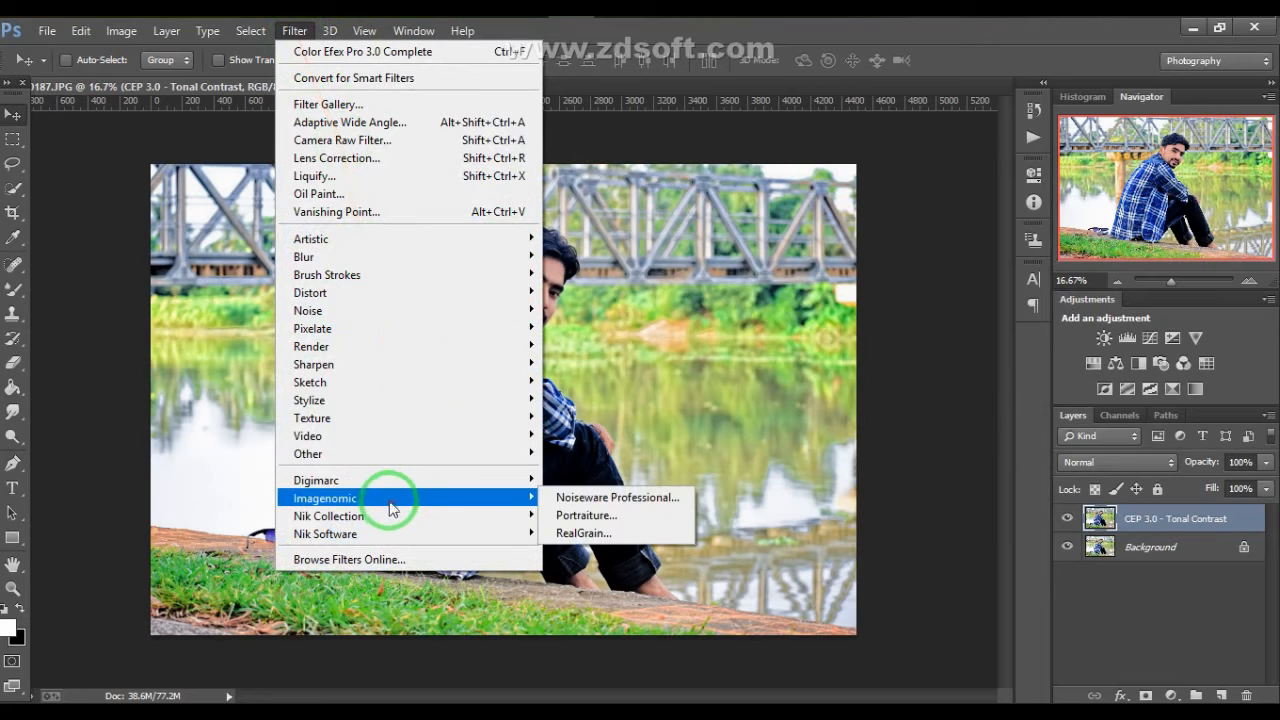
pyautogui.click(600, 503)
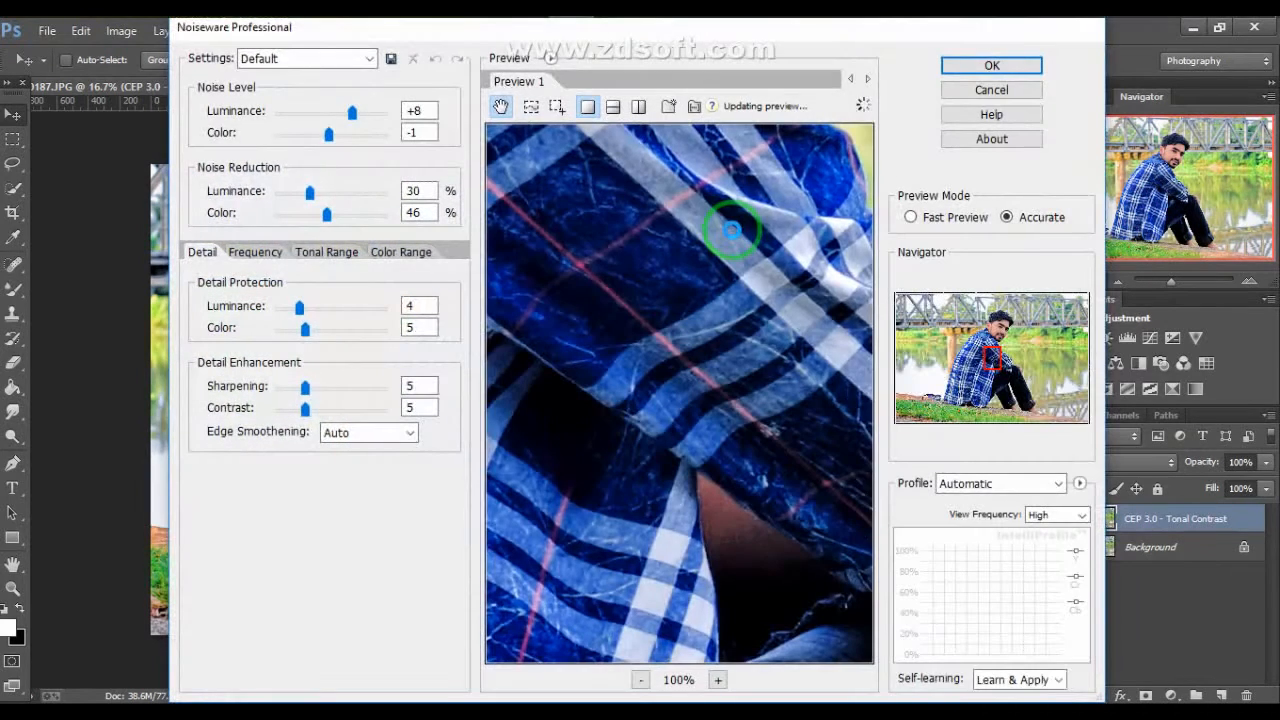
pyautogui.moveTo(709, 220); pyautogui.dragTo(665, 442)
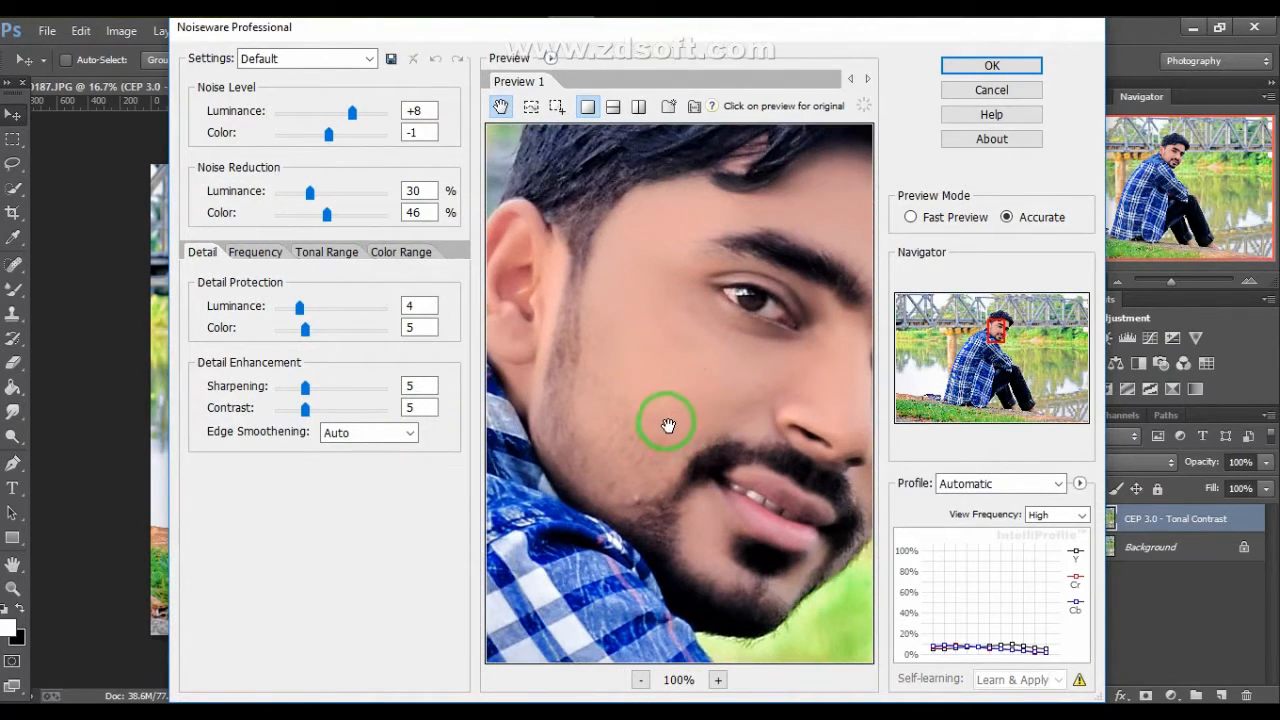
pyautogui.click(975, 65)
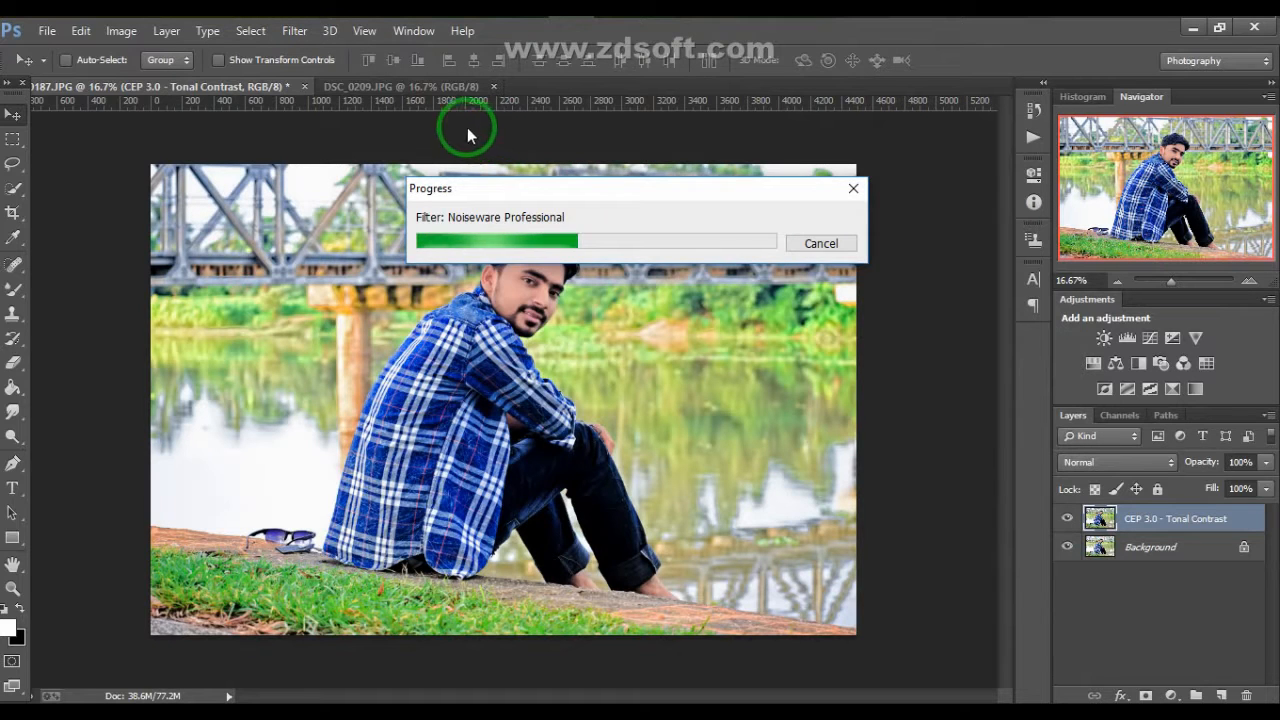
# Smooth the skin with Imagenomic Portraiture, setting the detail smoothing Threshold to 13 and Medium to +9
pyautogui.click(297, 34)
pyautogui.moveTo(481, 500)
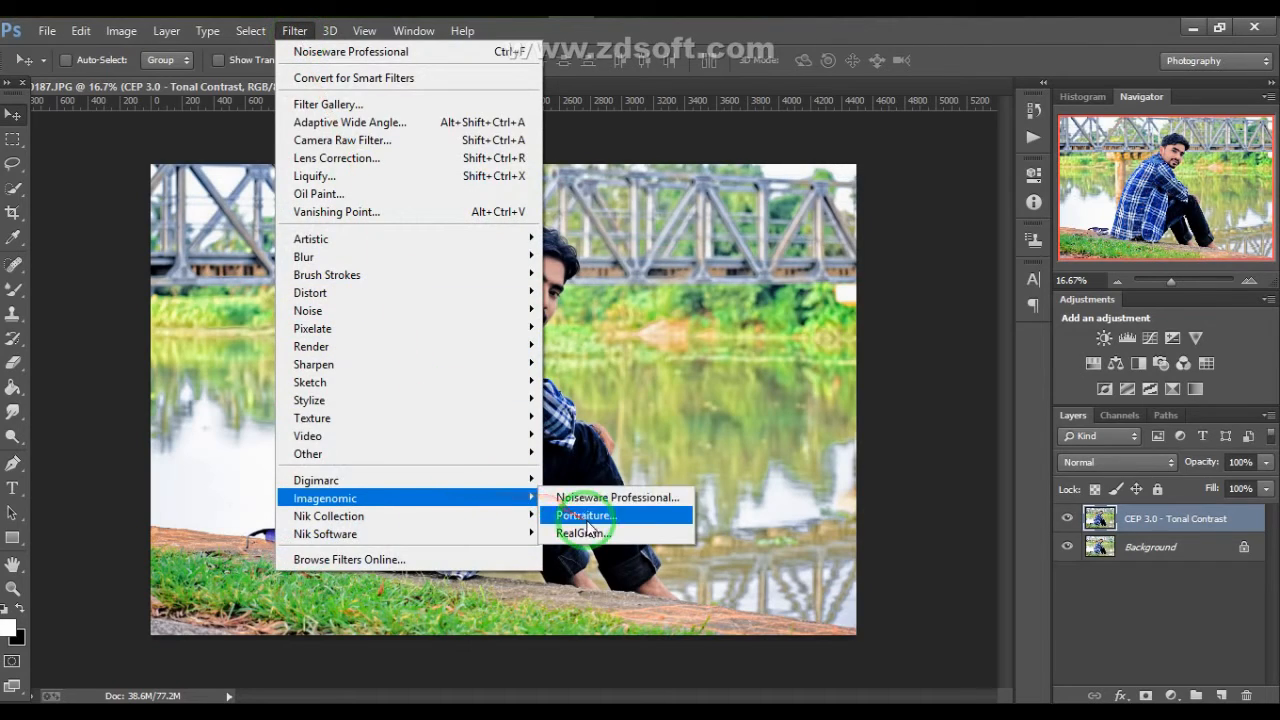
pyautogui.click(588, 515)
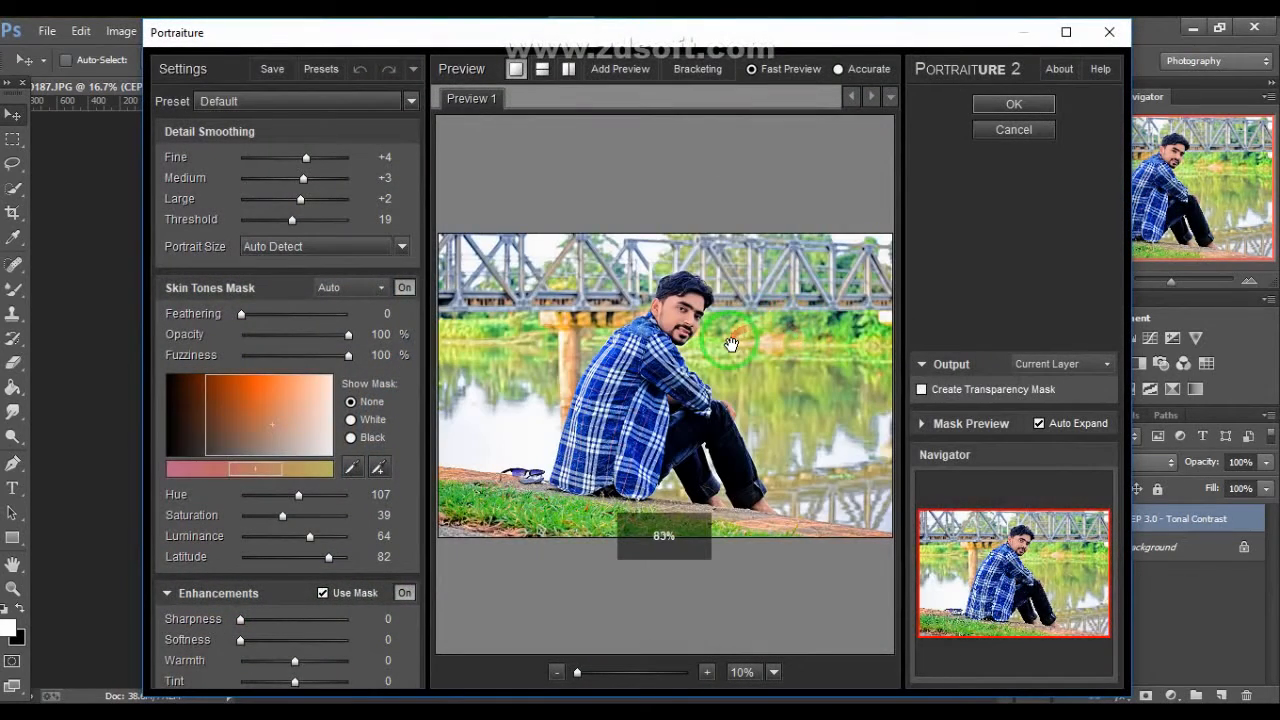
pyautogui.click(627, 671)
pyautogui.moveTo(661, 350); pyautogui.dragTo(651, 528)
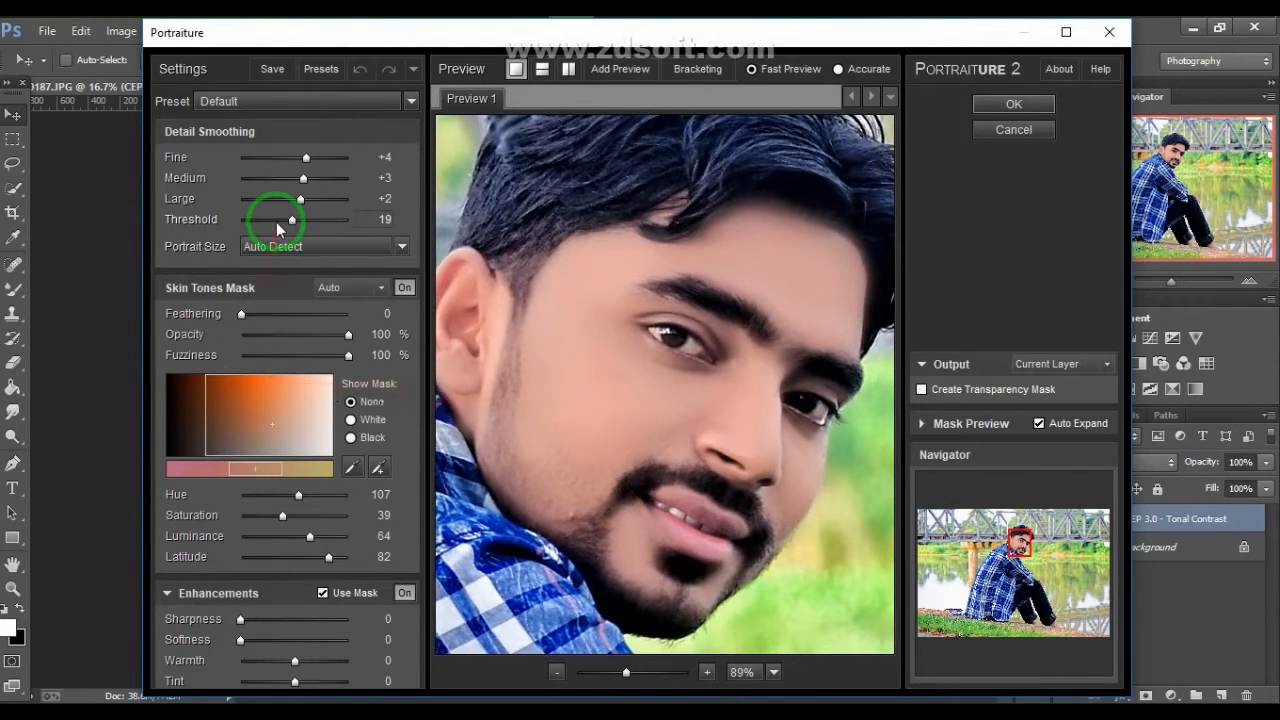
pyautogui.click(277, 222)
pyautogui.click(319, 180)
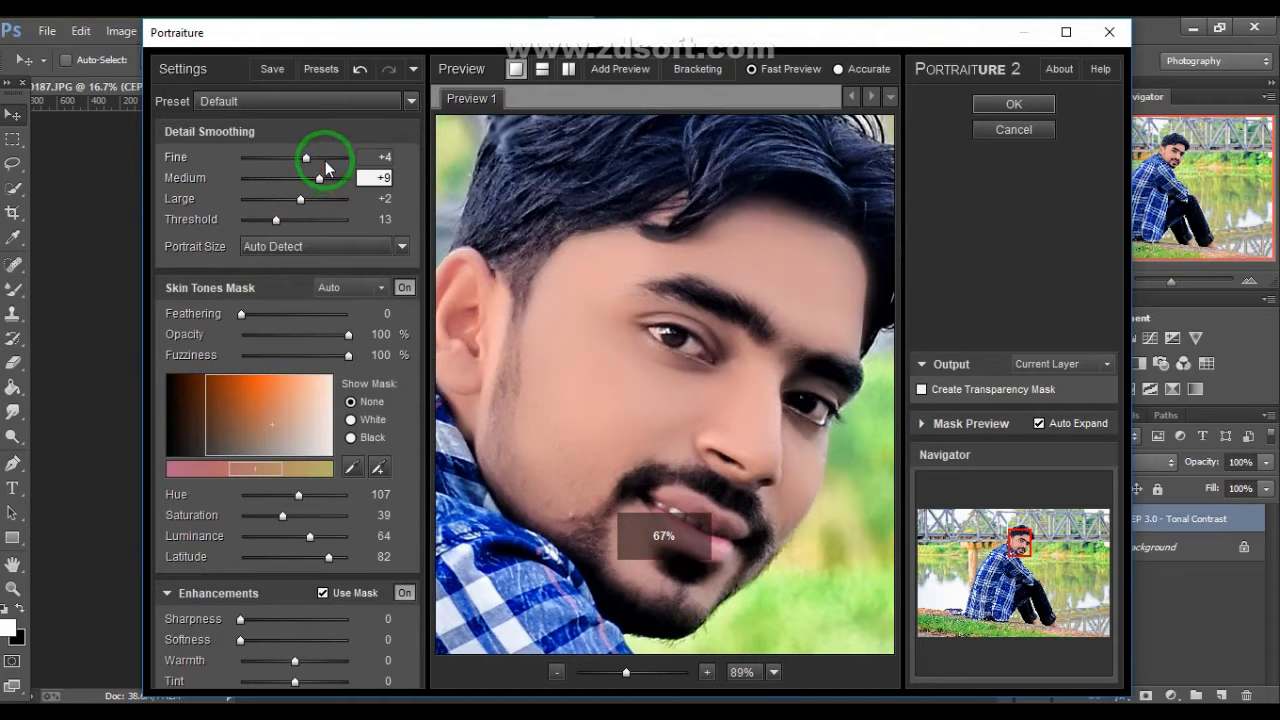
pyautogui.click(1010, 105)
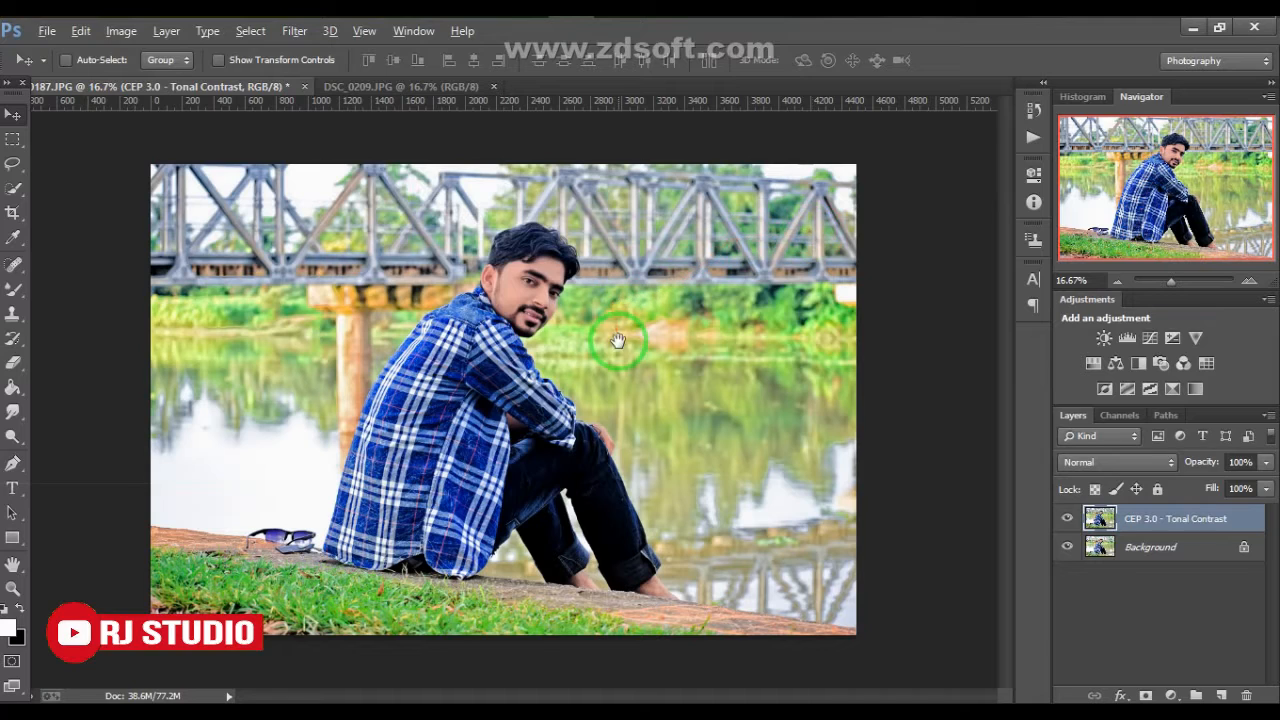
# Start the Oil Paint filter on the Tonal Contrast layer and set Stylization to 3.32 and Cleanliness to 0.8
pyautogui.hotkey('ctrl', '-')
pyautogui.hotkey('ctrl', '+')
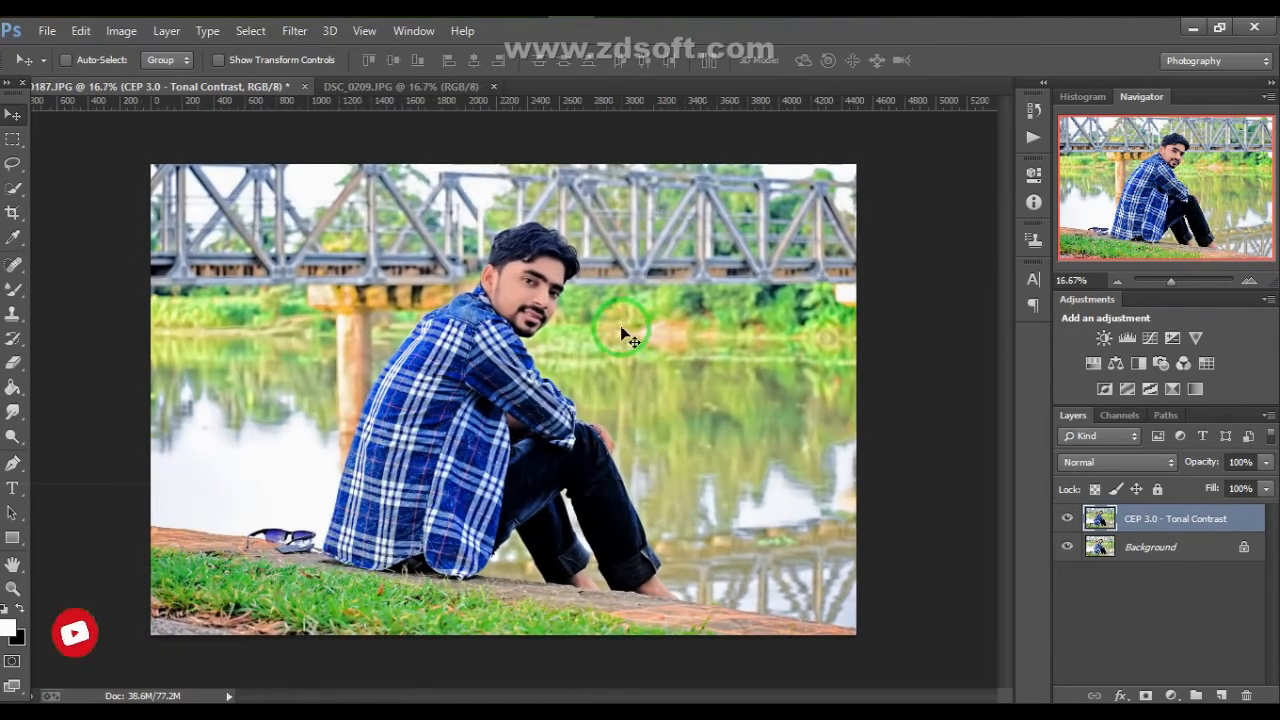
pyautogui.click(294, 30)
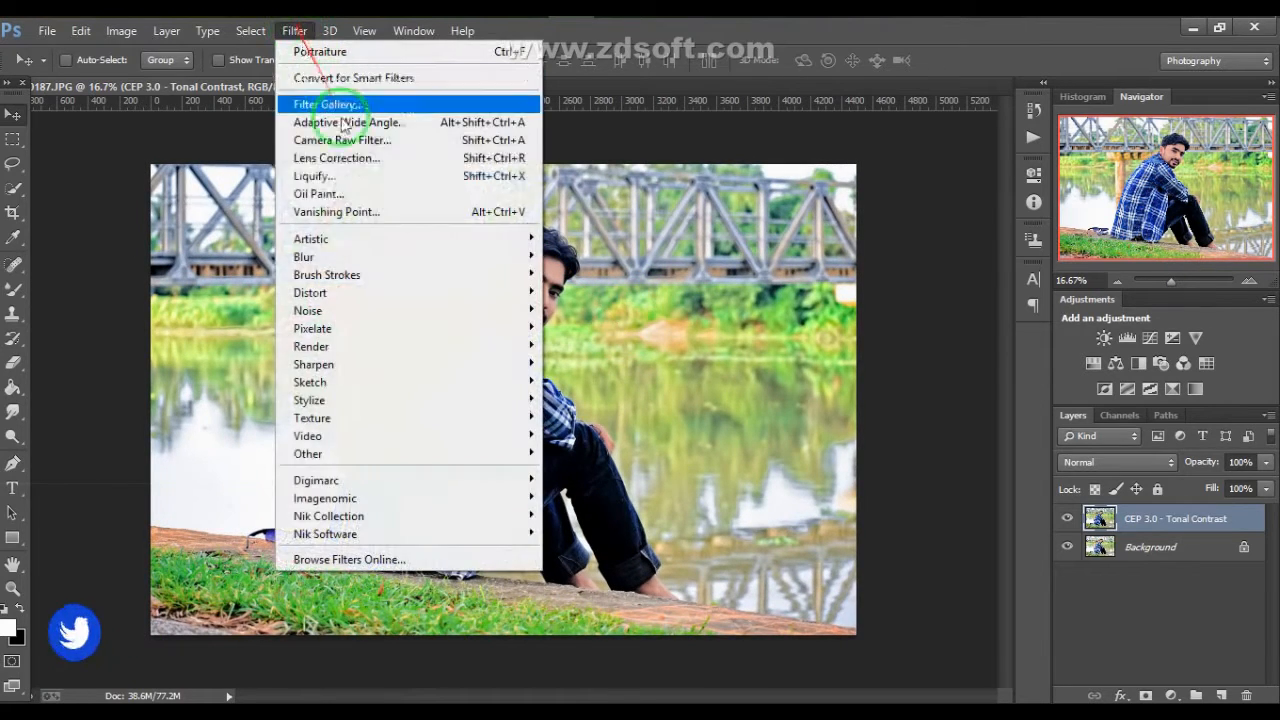
pyautogui.click(368, 193)
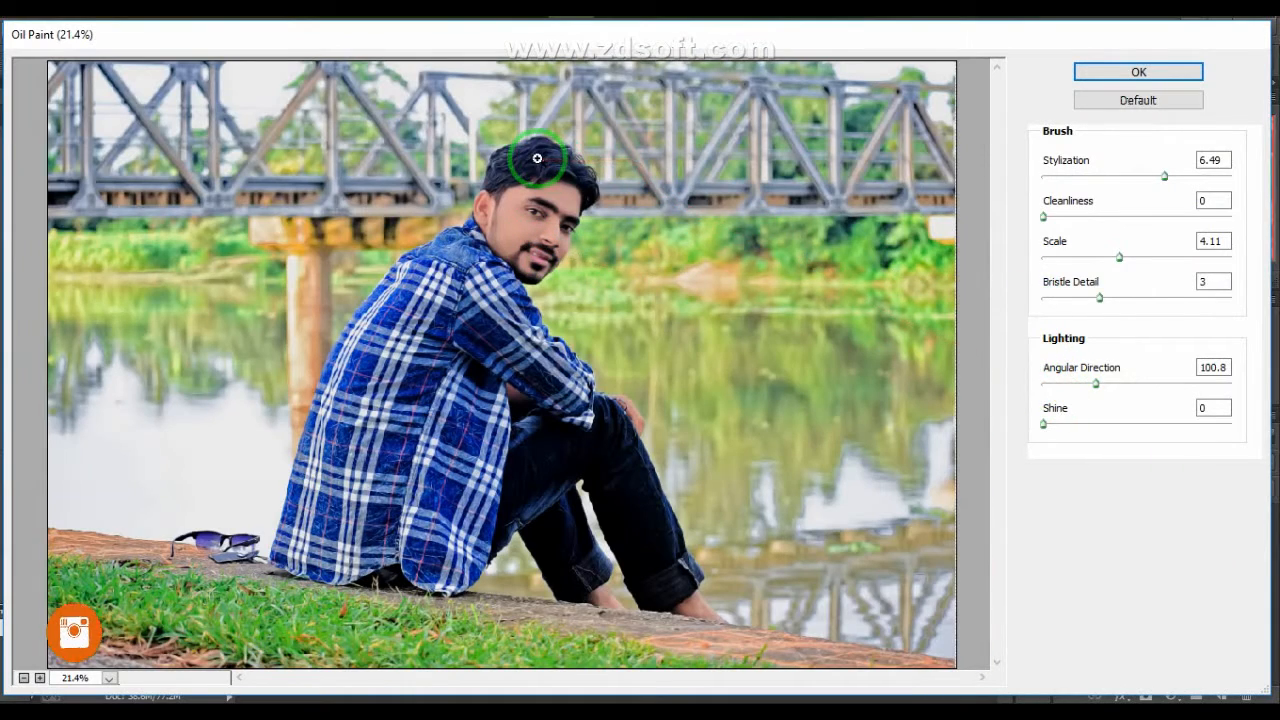
pyautogui.scroll(2, 534, 163)
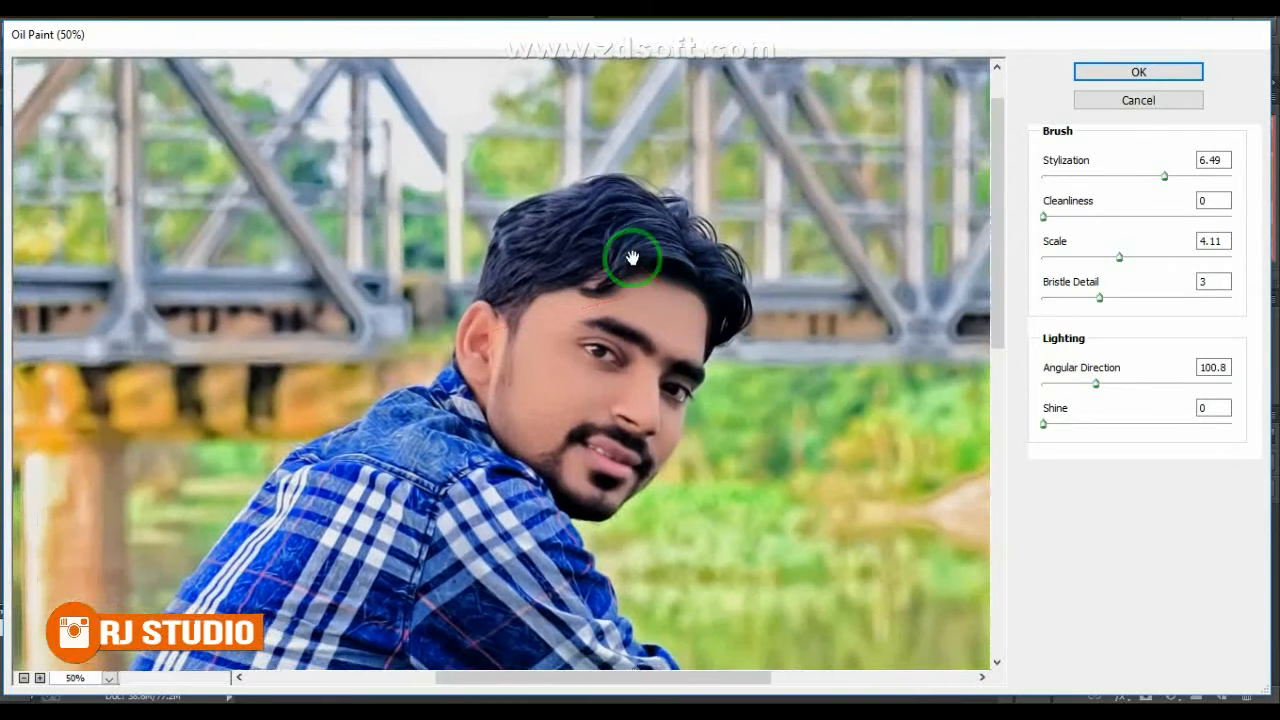
pyautogui.scroll(2, 605, 245)
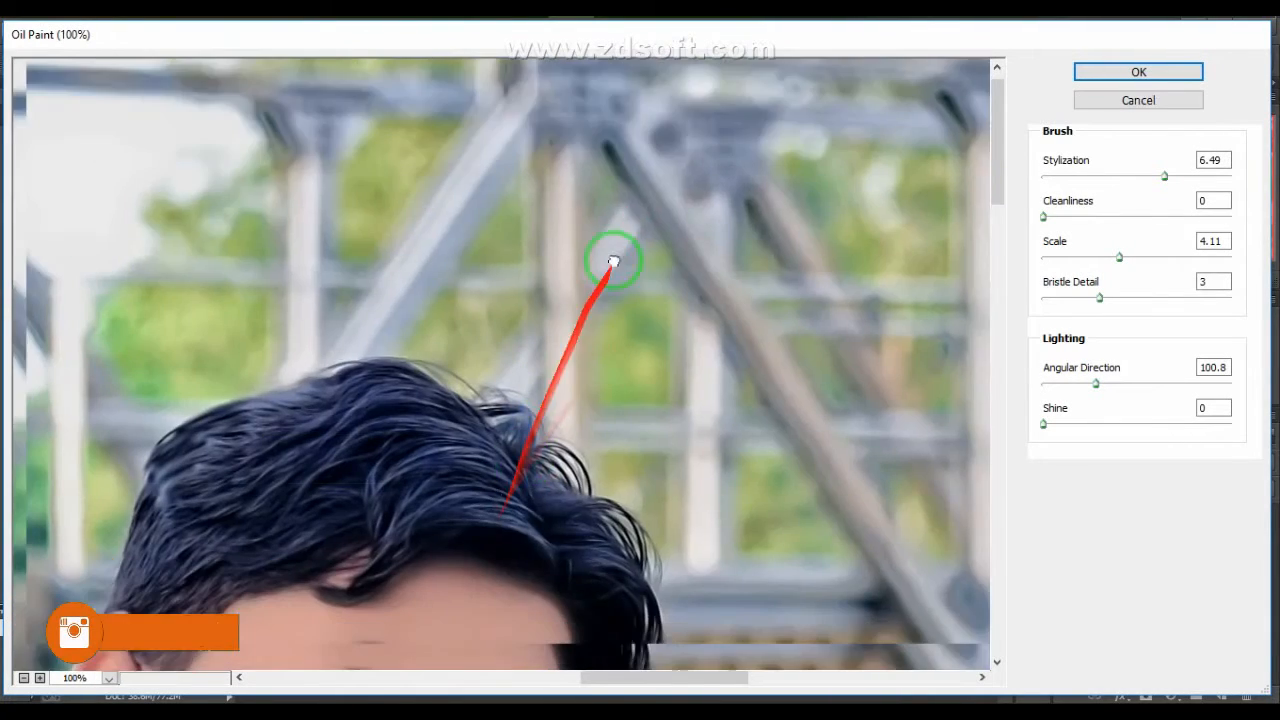
pyautogui.moveTo(613, 262); pyautogui.dragTo(700, 157)
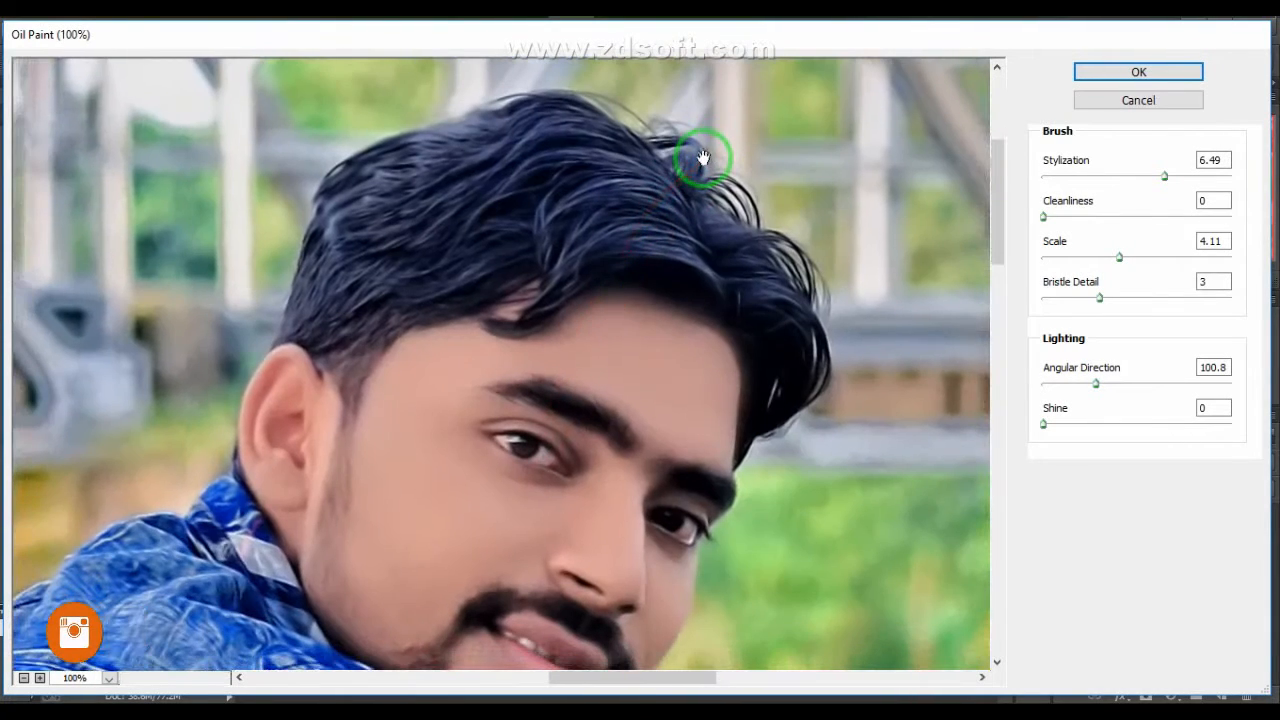
pyautogui.moveTo(651, 357); pyautogui.dragTo(646, 343)
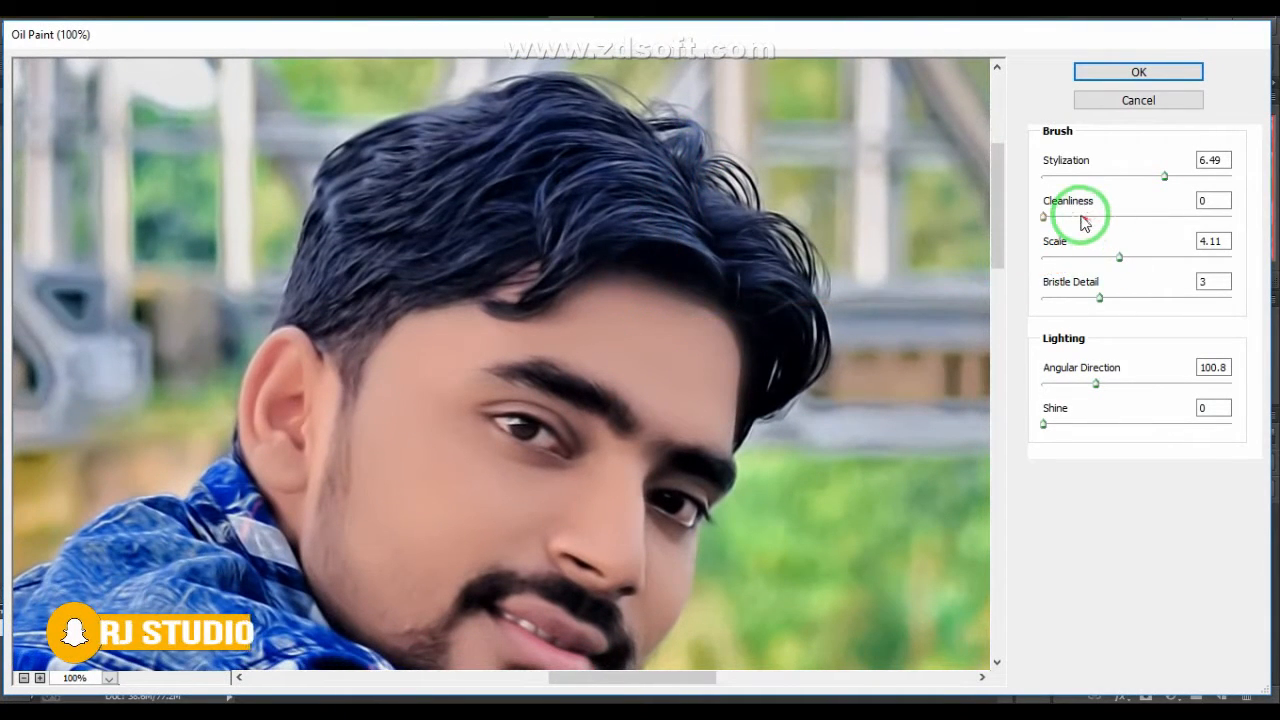
pyautogui.moveTo(1083, 222); pyautogui.dragTo(1058, 221)
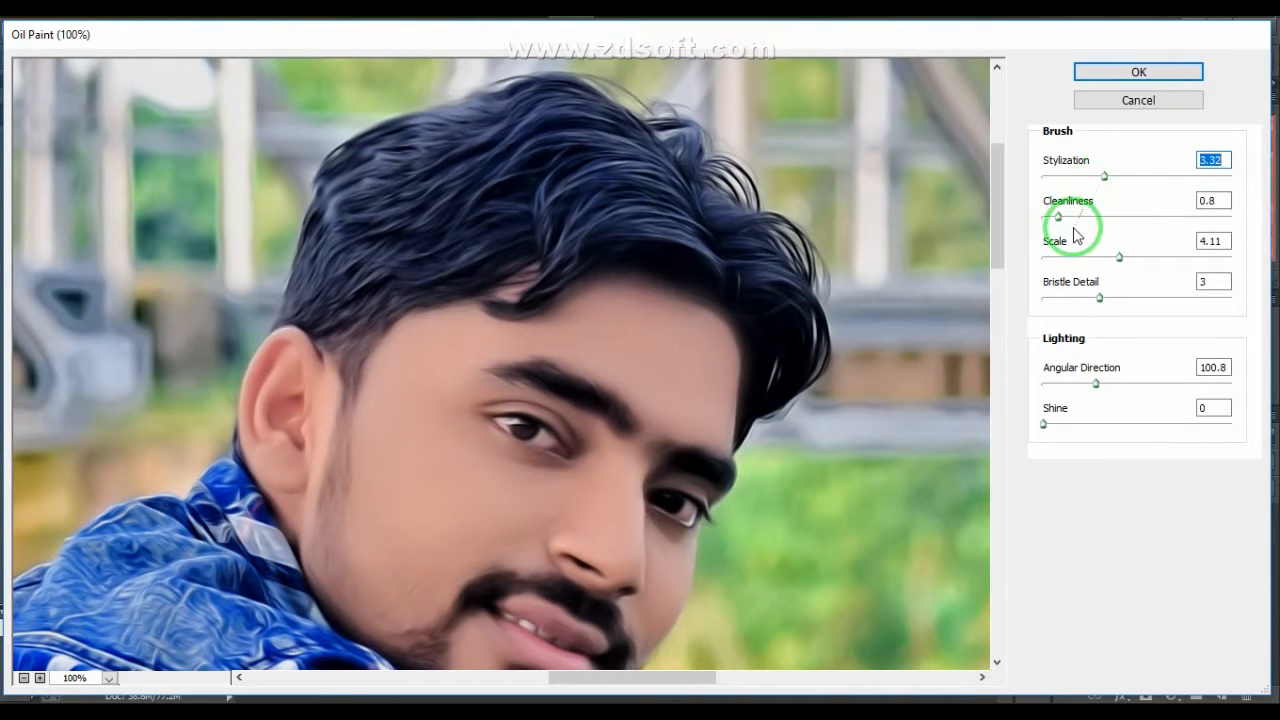
# Set the Oil Paint Bristle Detail to 0.95, Scale to 6.44 and Angular Direction to 59.4
pyautogui.moveTo(1099, 297); pyautogui.dragTo(1168, 302)
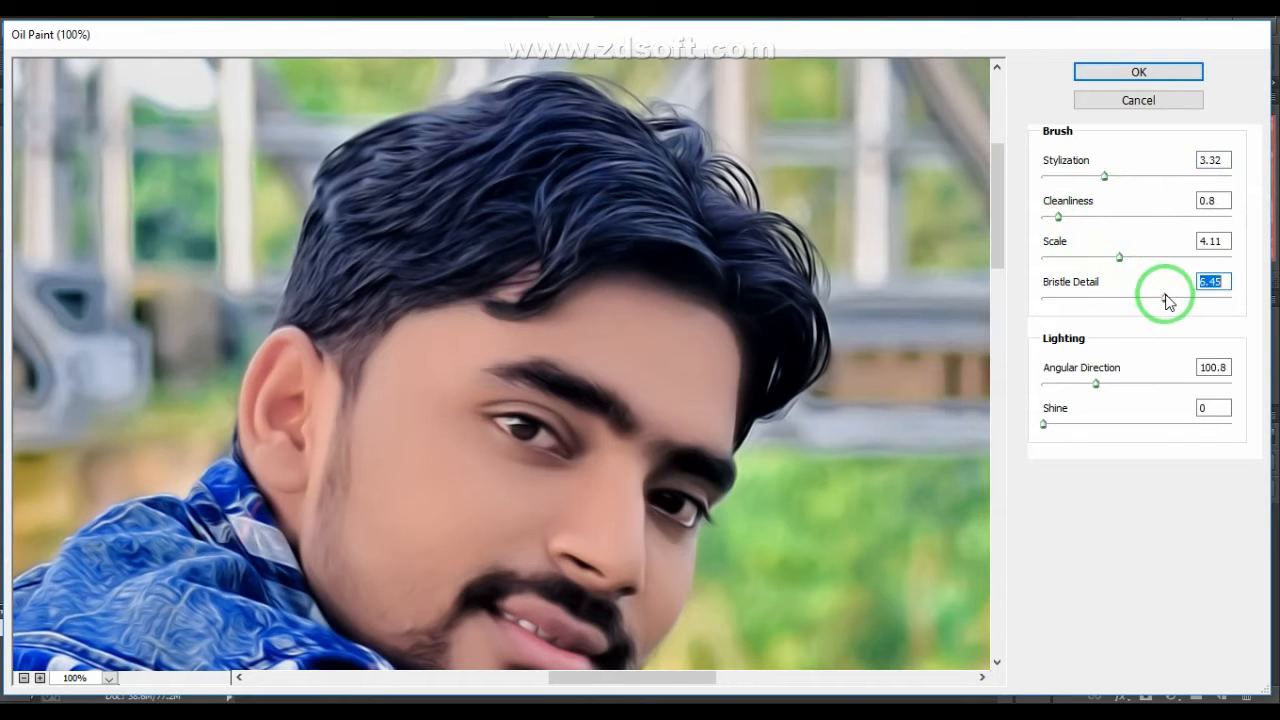
pyautogui.moveTo(1061, 322); pyautogui.dragTo(1062, 305)
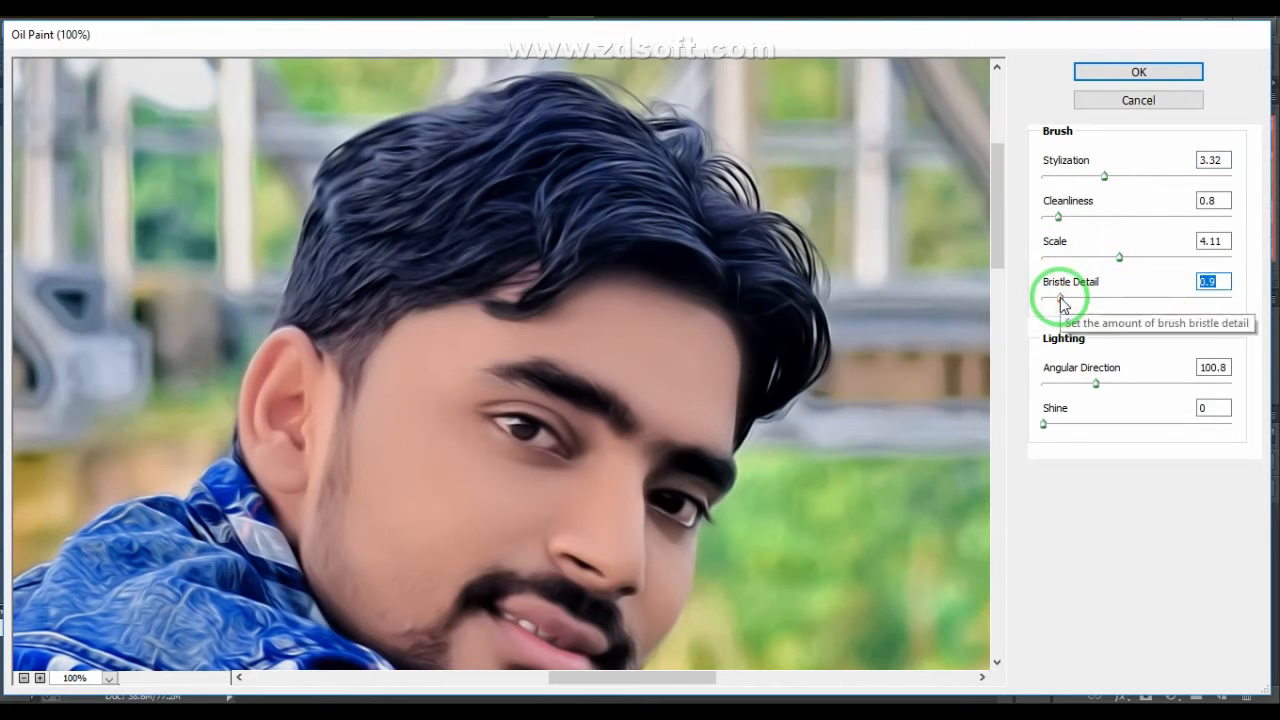
pyautogui.moveTo(1114, 262); pyautogui.dragTo(1163, 262)
pyautogui.moveTo(1096, 383); pyautogui.dragTo(1076, 386)
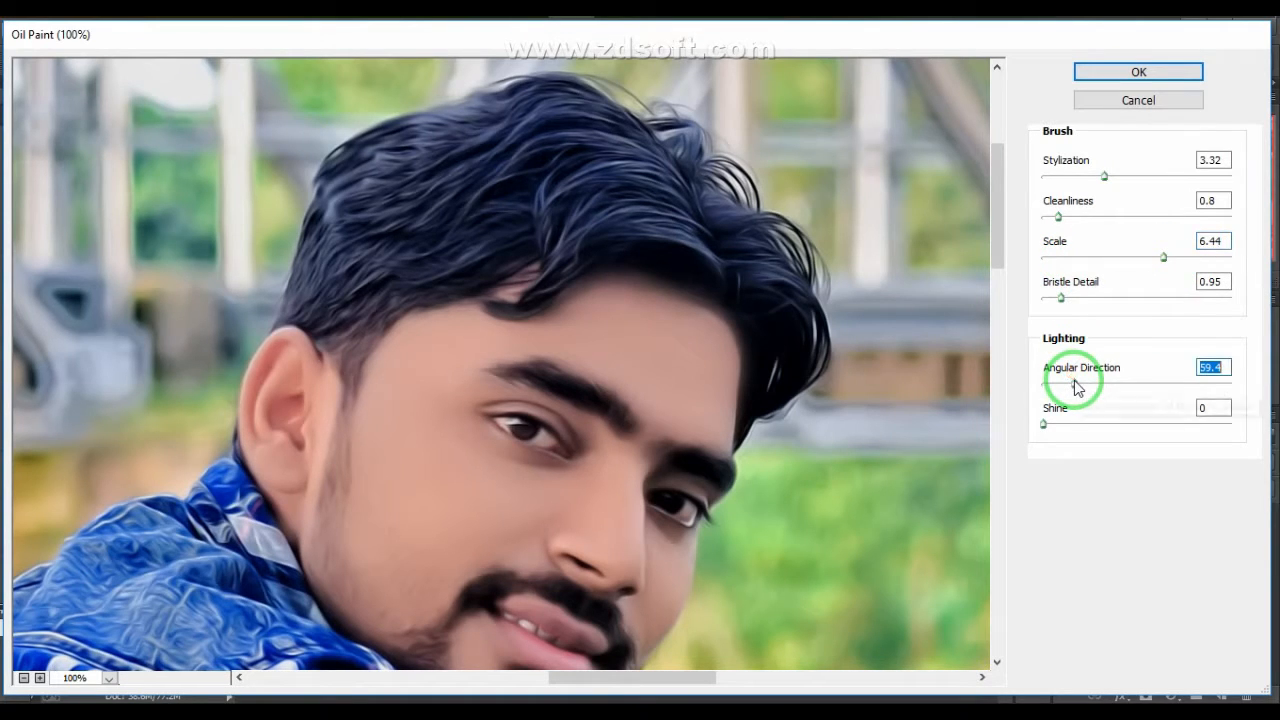
# Set the Oil Paint Stylization to 3.47, check the whole photo in the preview and apply the filter
pyautogui.keyDown('alt'); pyautogui.click(743, 271); pyautogui.keyUp('alt')
pyautogui.keyDown('alt'); pyautogui.click(744, 271); pyautogui.keyUp('alt')
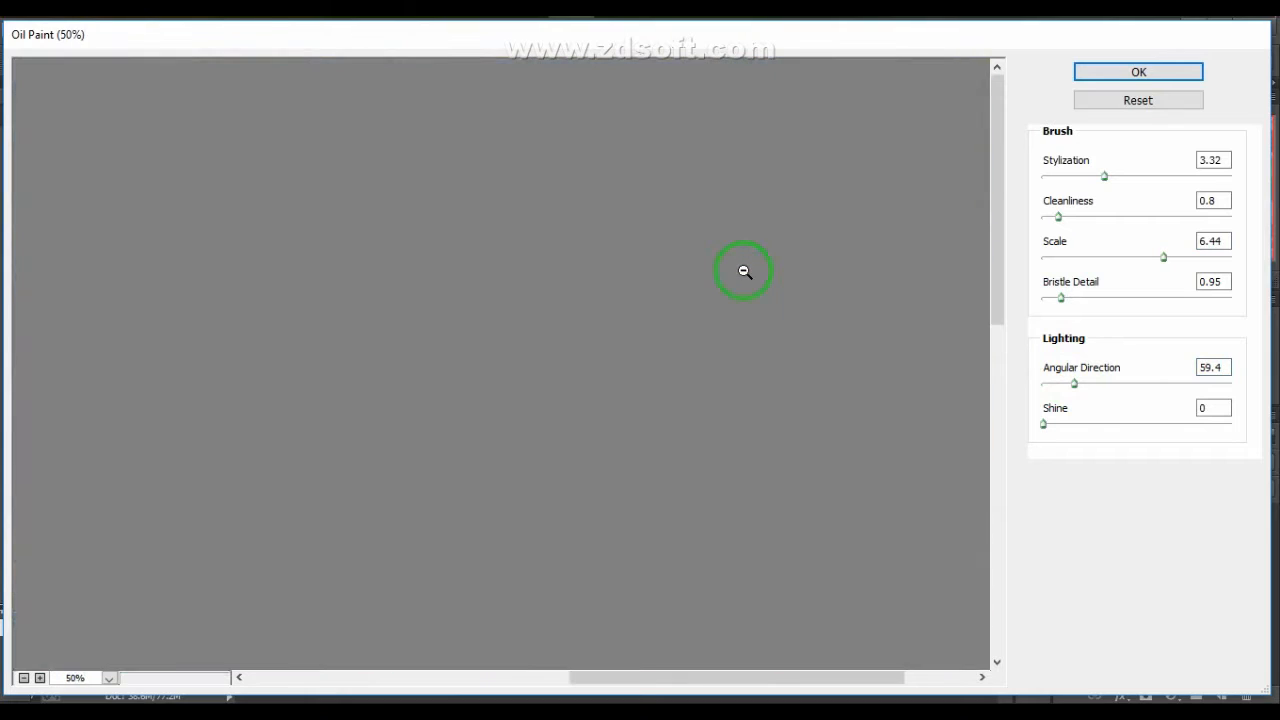
pyautogui.moveTo(712, 310)
pyautogui.mouseDown()
pyautogui.moveTo(694, 277)
pyautogui.moveTo(820, 257)
pyautogui.mouseUp()
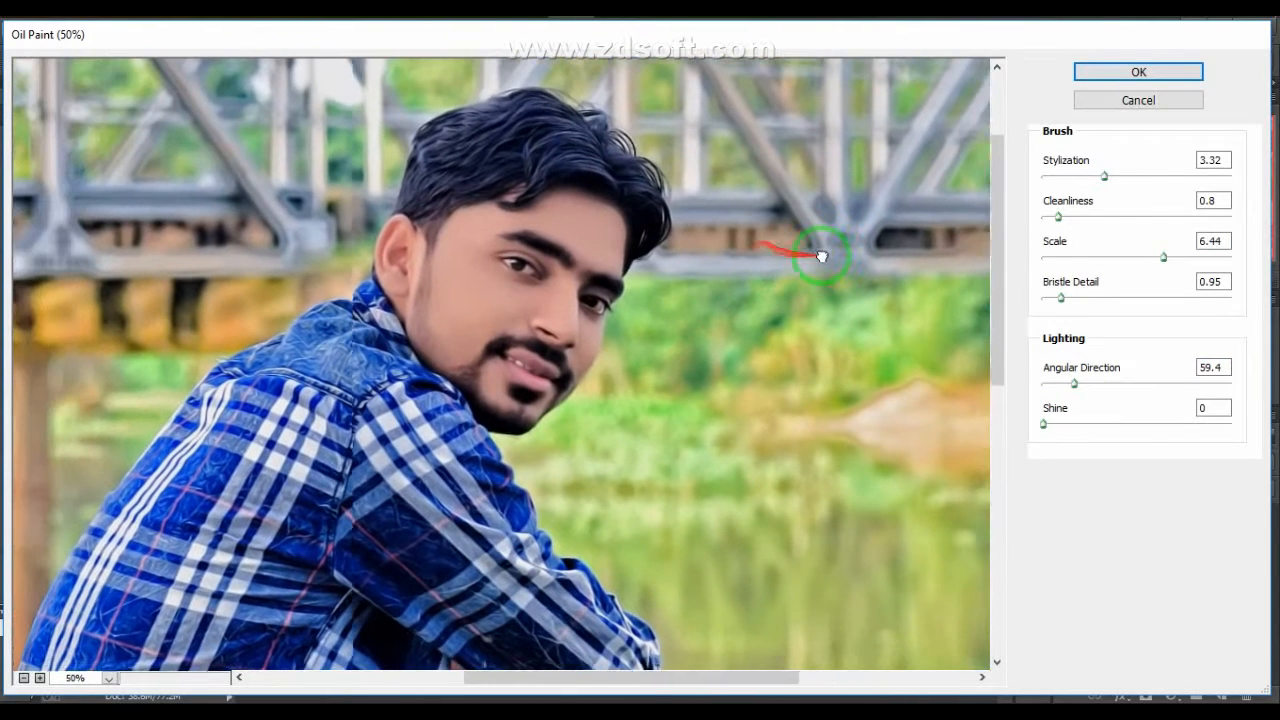
pyautogui.moveTo(1104, 180)
pyautogui.mouseDown()
pyautogui.moveTo(1127, 175)
pyautogui.moveTo(1118, 180)
pyautogui.mouseUp()
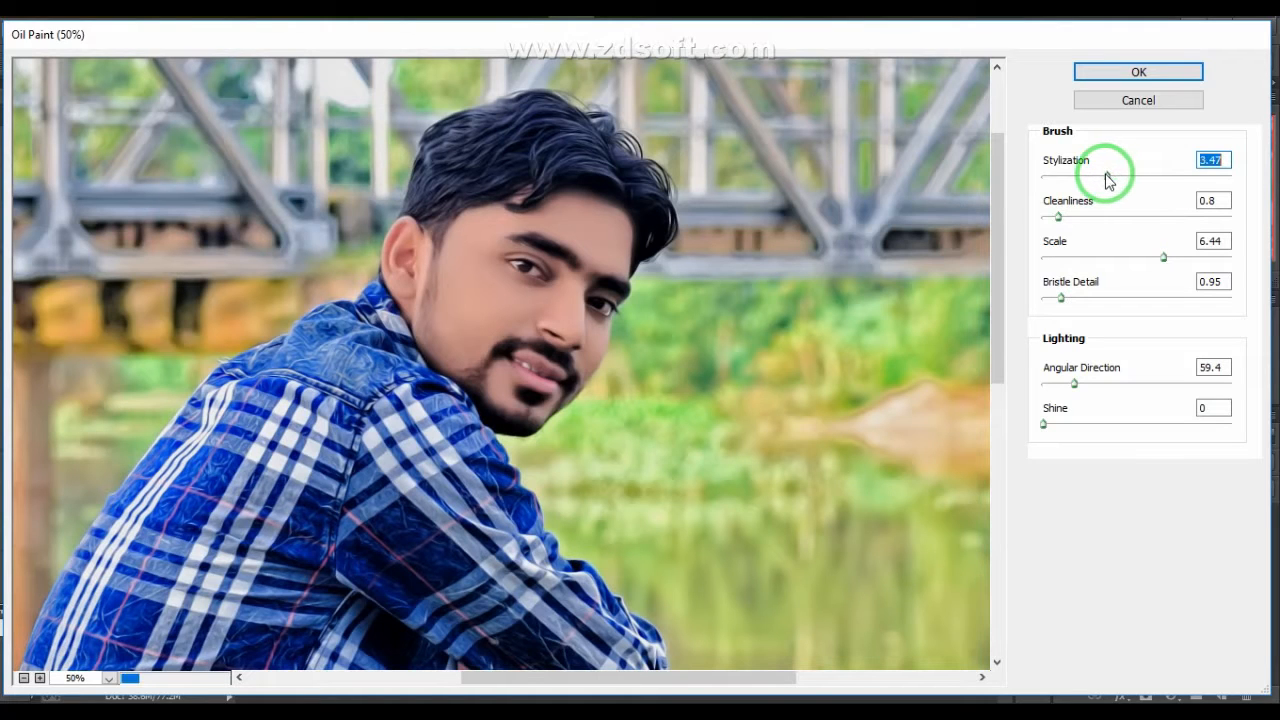
pyautogui.keyDown('alt'); pyautogui.click(640, 306); pyautogui.keyUp('alt')
pyautogui.keyDown('alt'); pyautogui.click(634, 308); pyautogui.keyUp('alt')
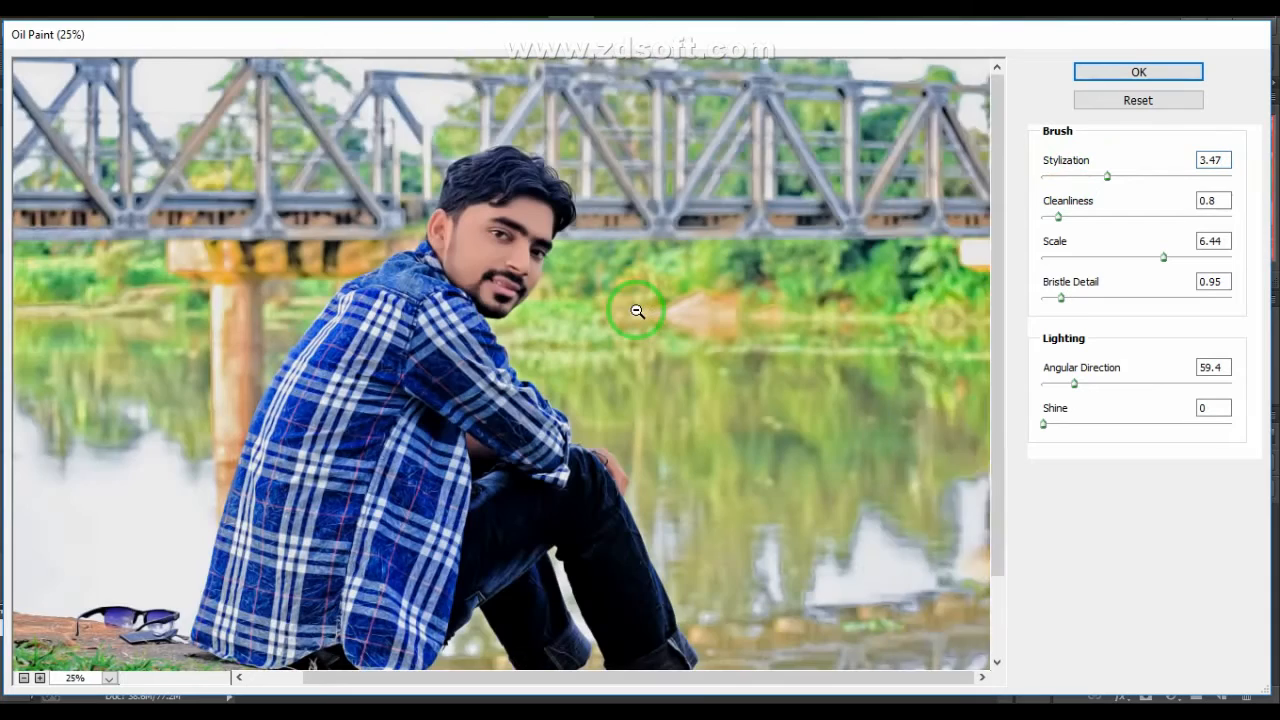
pyautogui.keyDown('alt'); pyautogui.click(637, 311); pyautogui.keyUp('alt')
pyautogui.keyDown('ctrl'); pyautogui.click(637, 311); pyautogui.keyUp('ctrl')
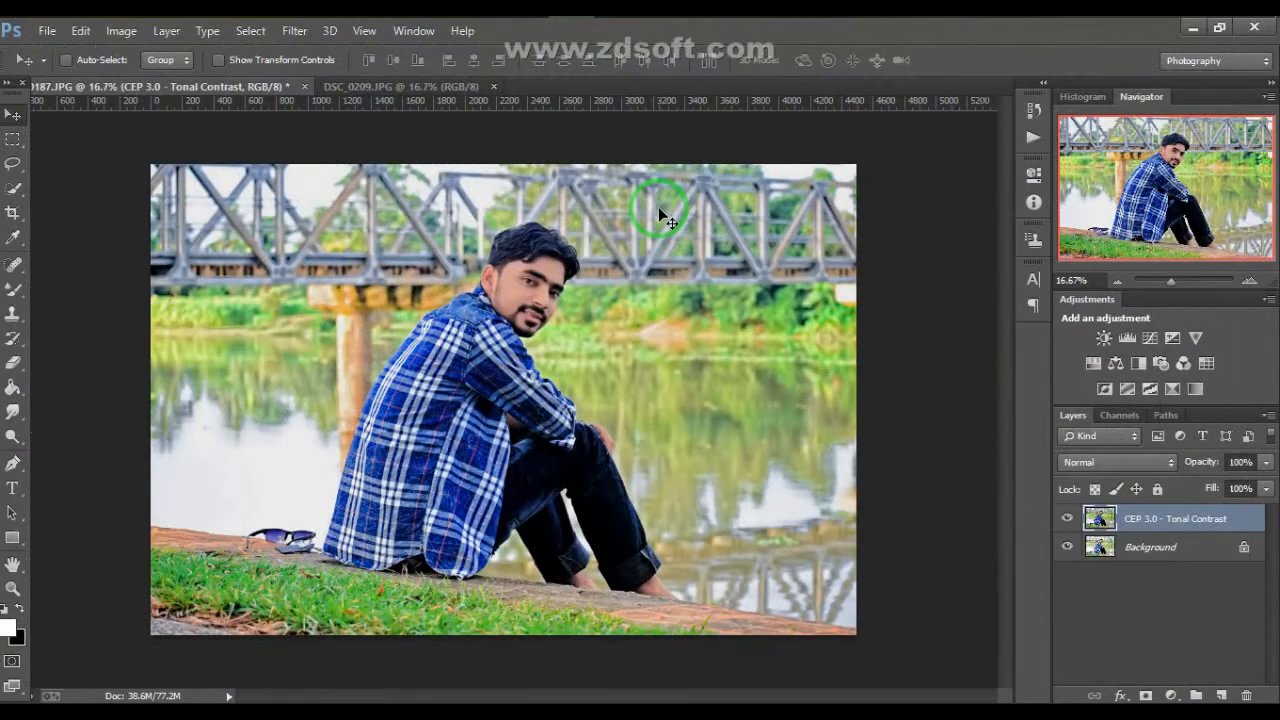
# Apply the Camera Raw Filter to the layer with Exposure +0.25 and Clarity -8
pyautogui.click(293, 32)
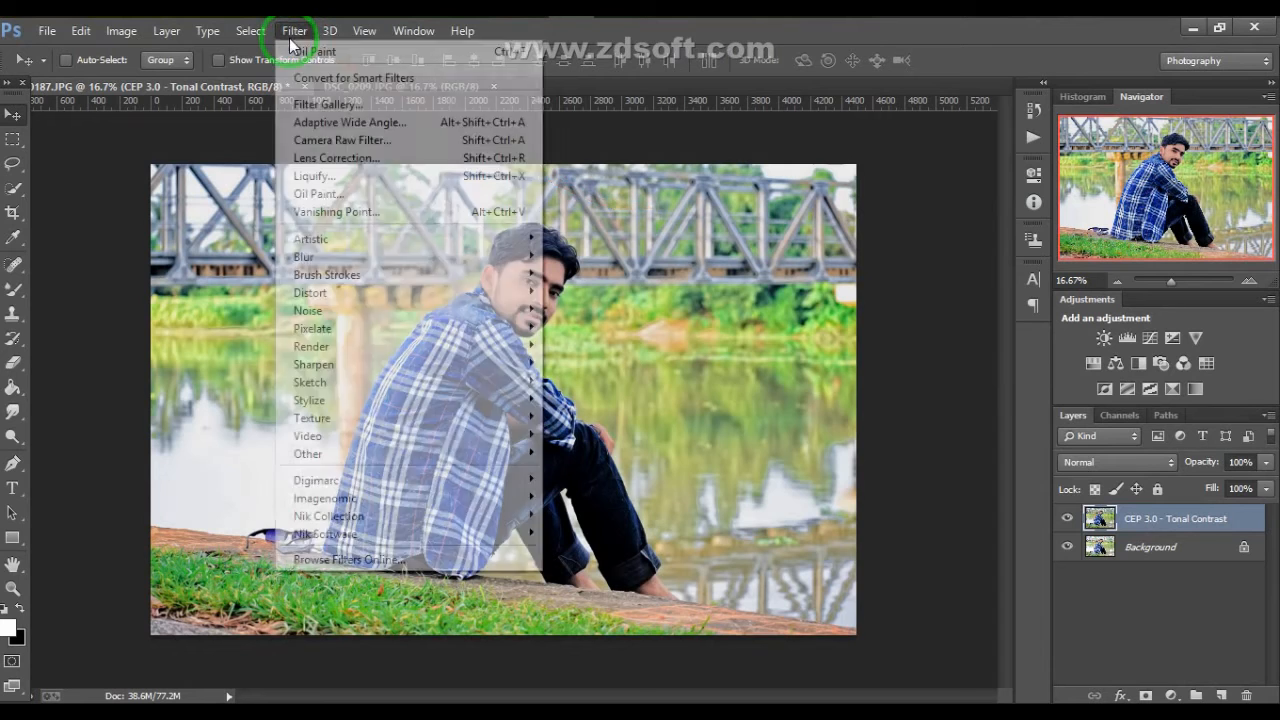
pyautogui.click(293, 32)
pyautogui.click(293, 32)
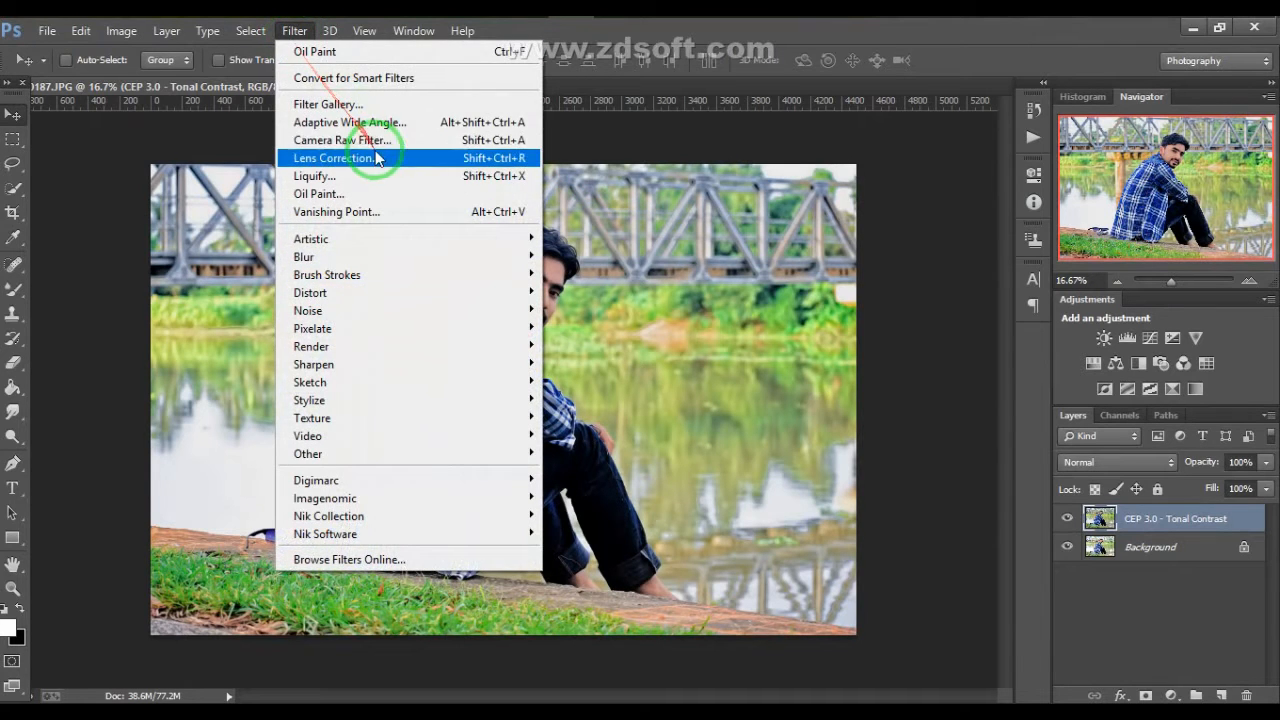
pyautogui.click(642, 165)
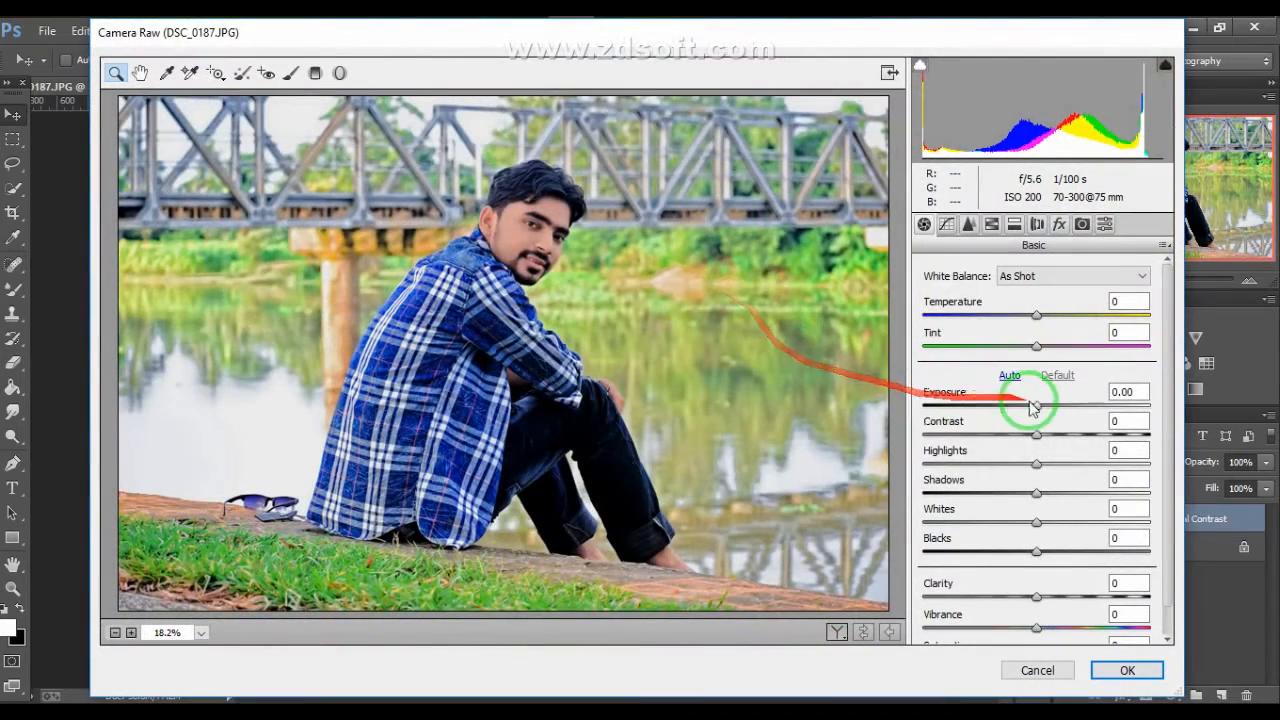
pyautogui.moveTo(1030, 400); pyautogui.dragTo(1044, 405)
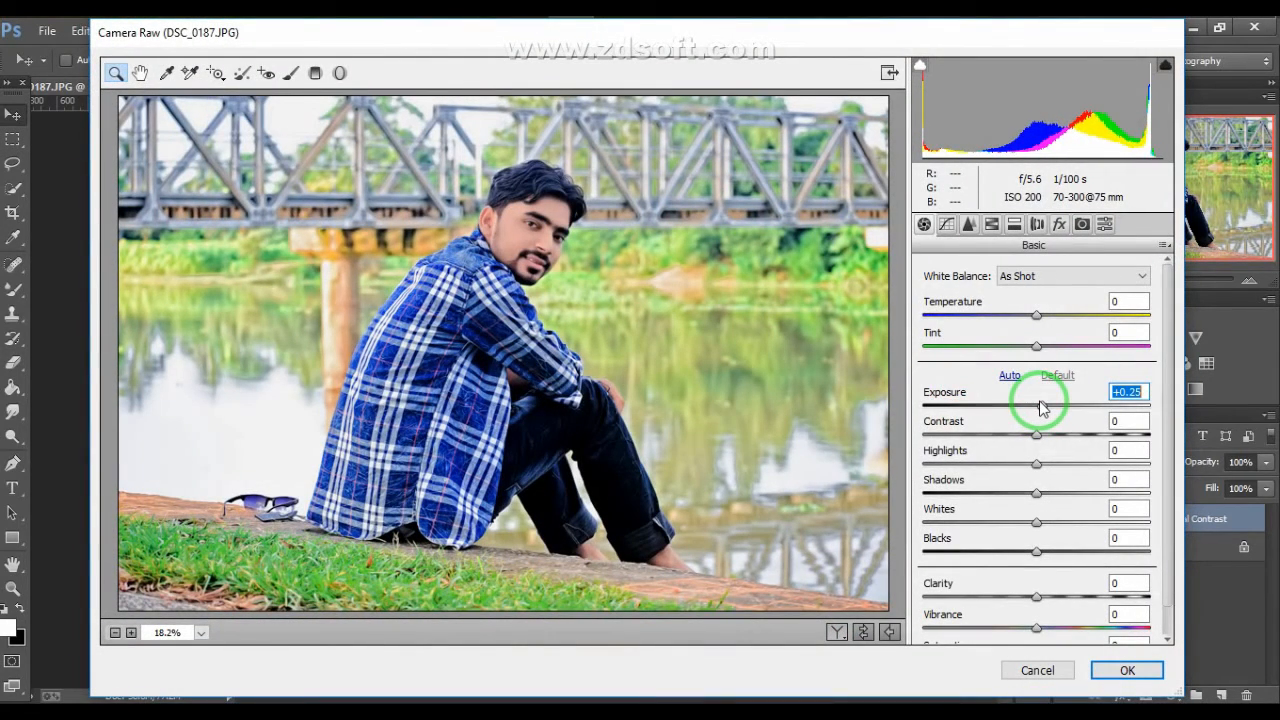
pyautogui.scroll(-1, 1040, 515)
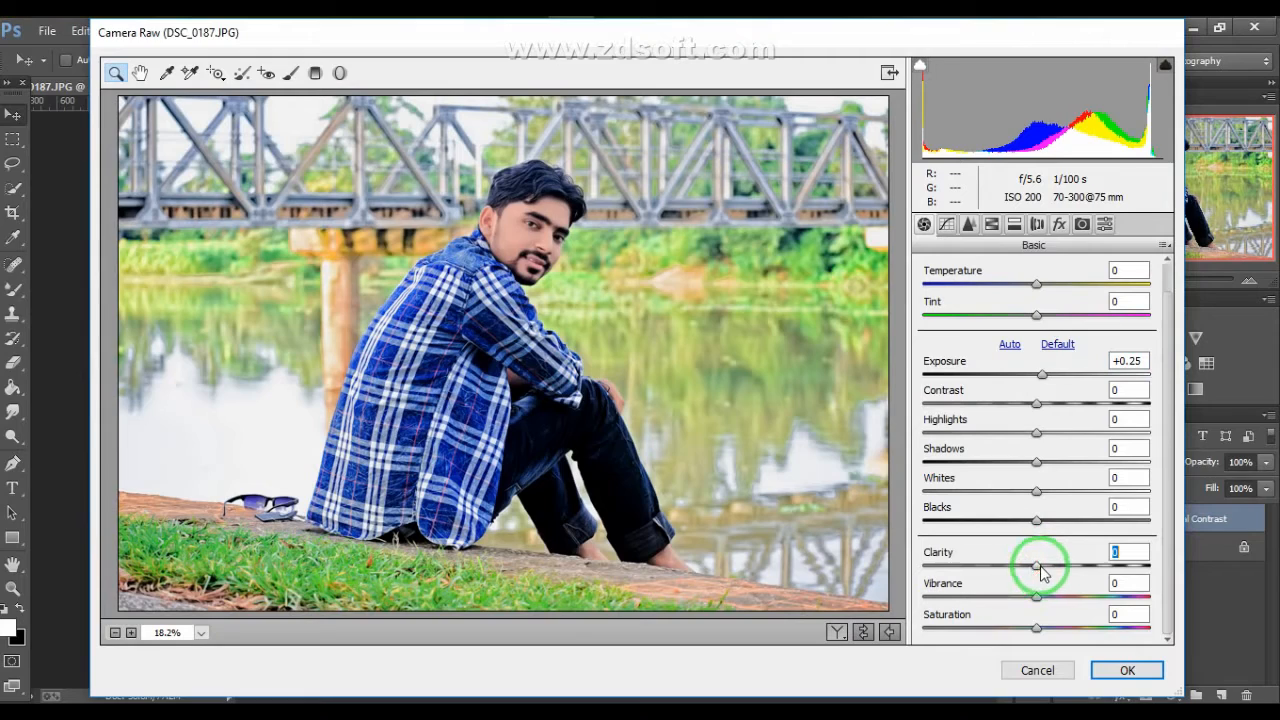
pyautogui.moveTo(1043, 572); pyautogui.dragTo(1035, 572)
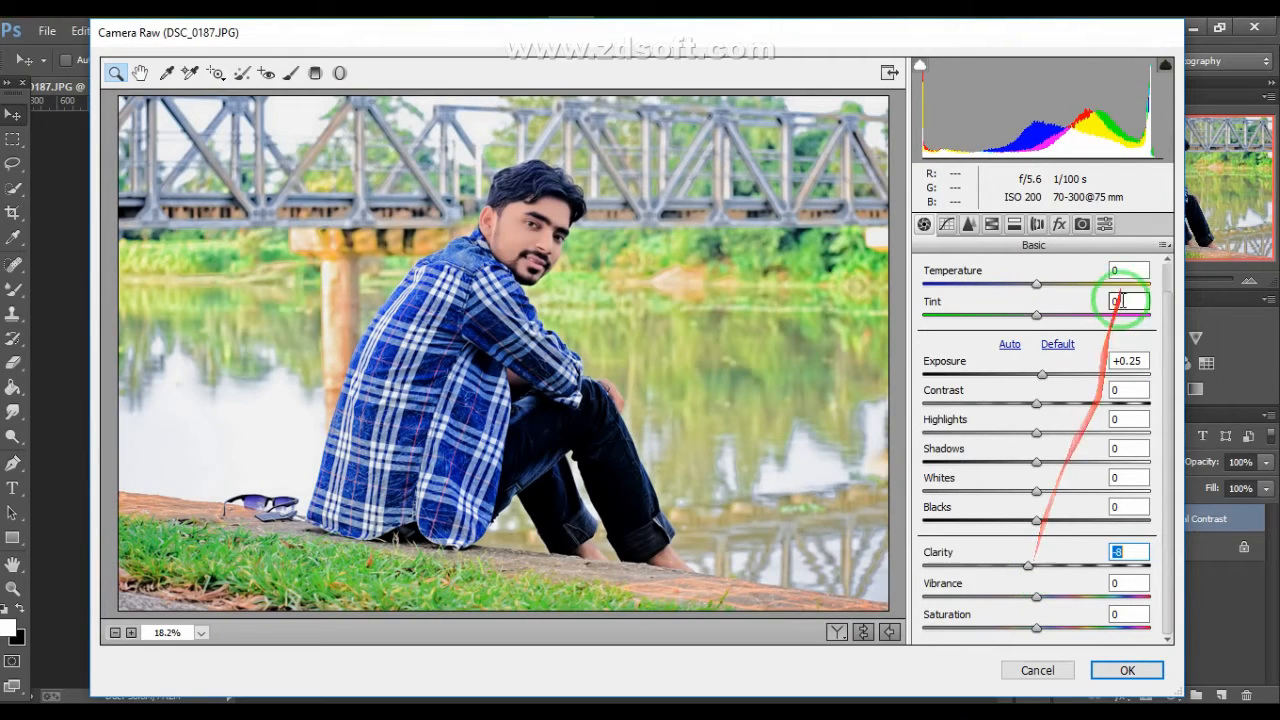
pyautogui.click(1127, 670)
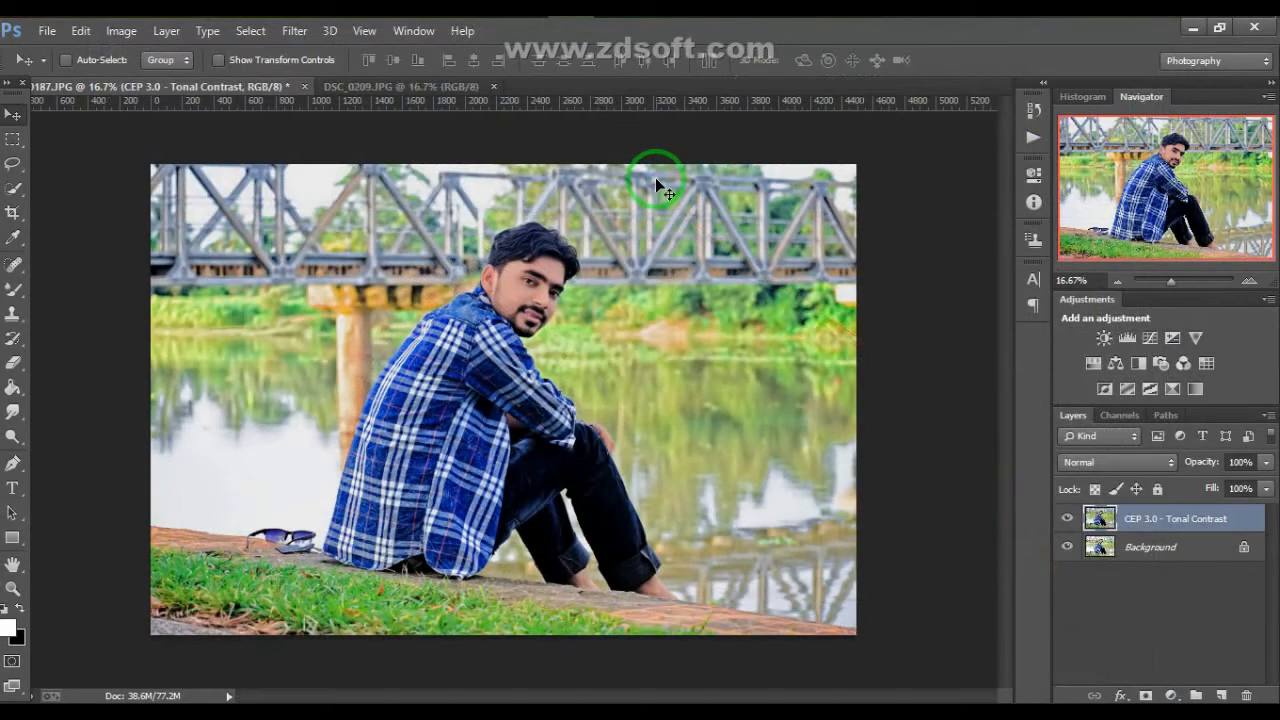
pyautogui.click(121, 31)
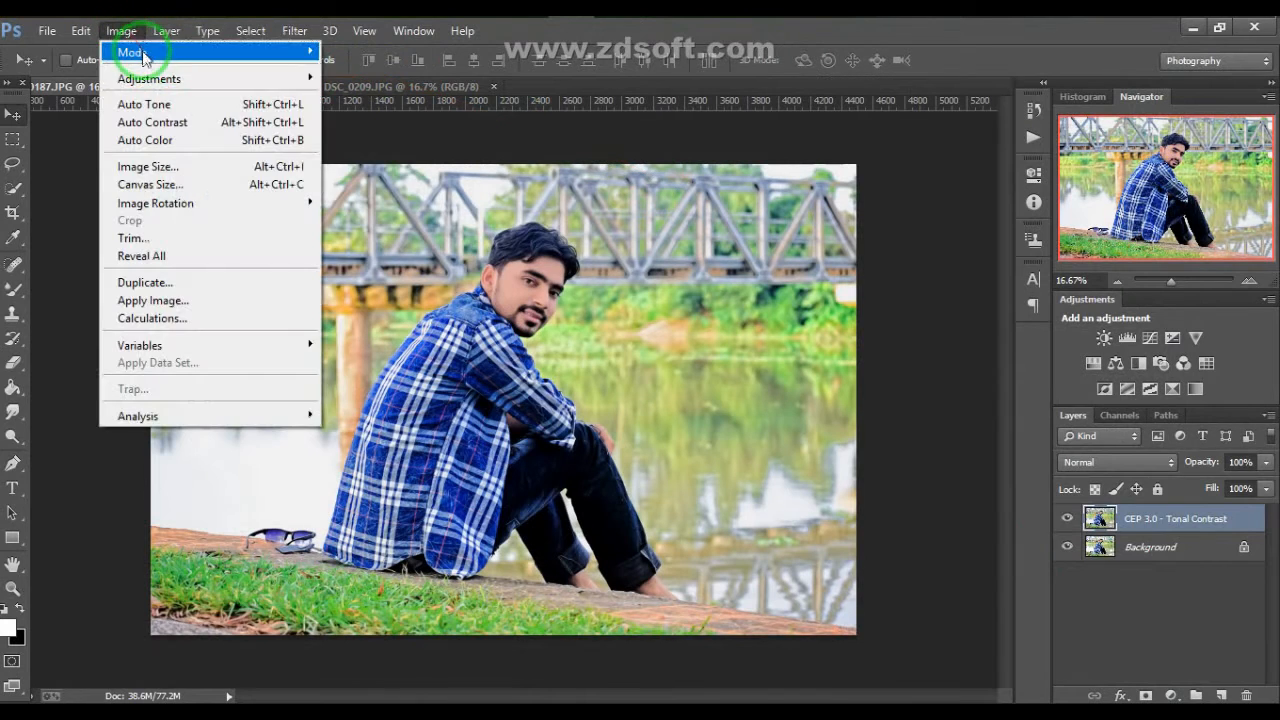
pyautogui.moveTo(160, 77)
pyautogui.click(651, 337)
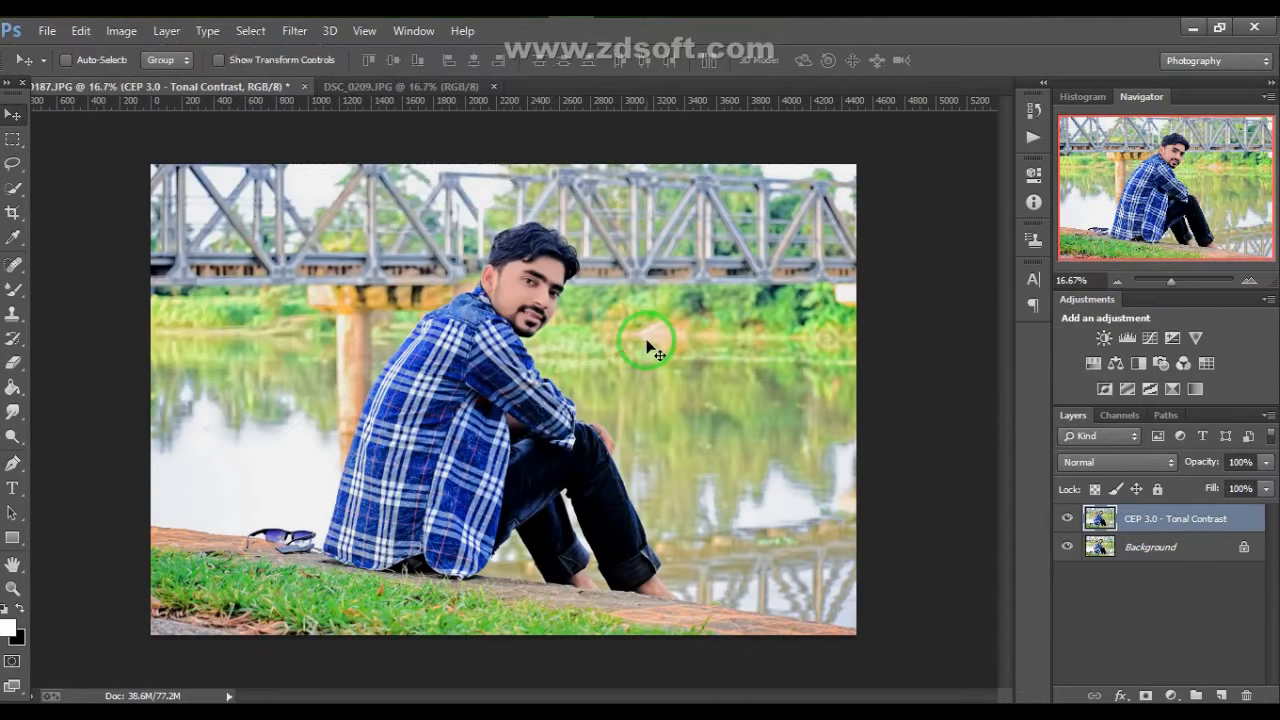
# Merge the Tonal Contrast layer and the Background into a single layer
pyautogui.keyDown('shift'); pyautogui.click(1172, 546); pyautogui.keyUp('shift')
pyautogui.rightClick(1176, 546)
pyautogui.click(1128, 443)
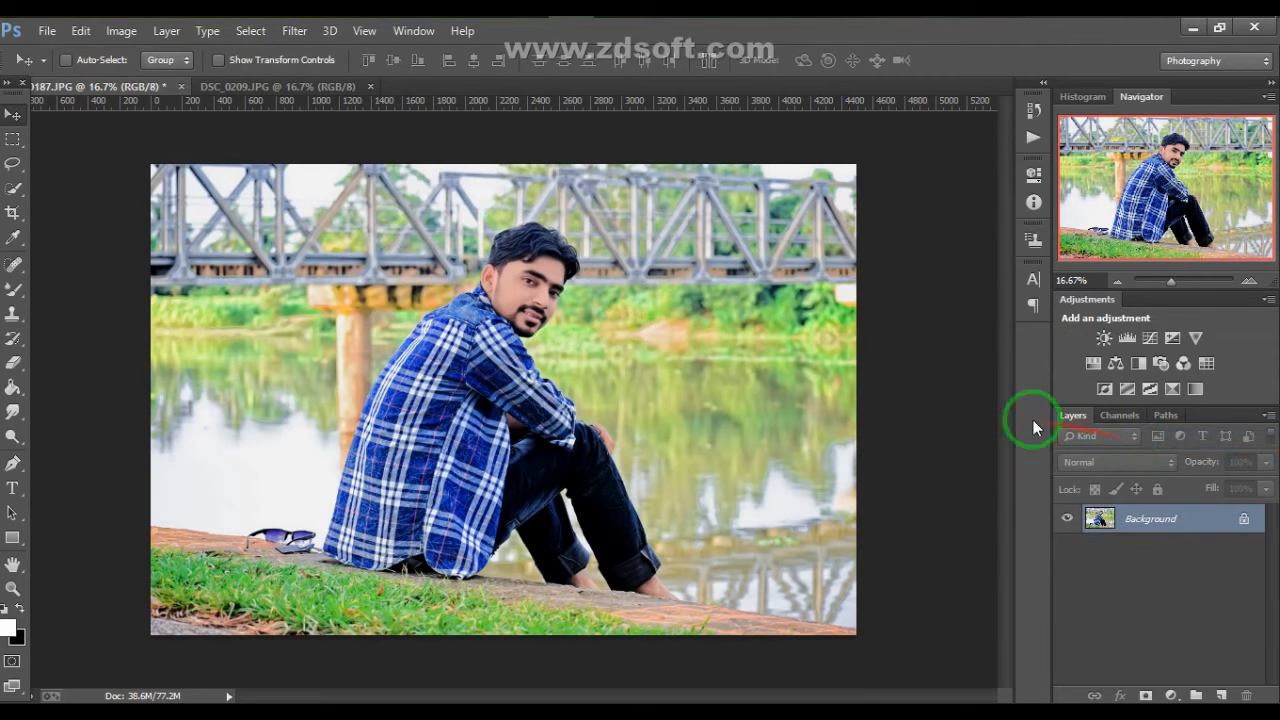
pyautogui.click(13, 212)
pyautogui.doubleClick(345, 322)
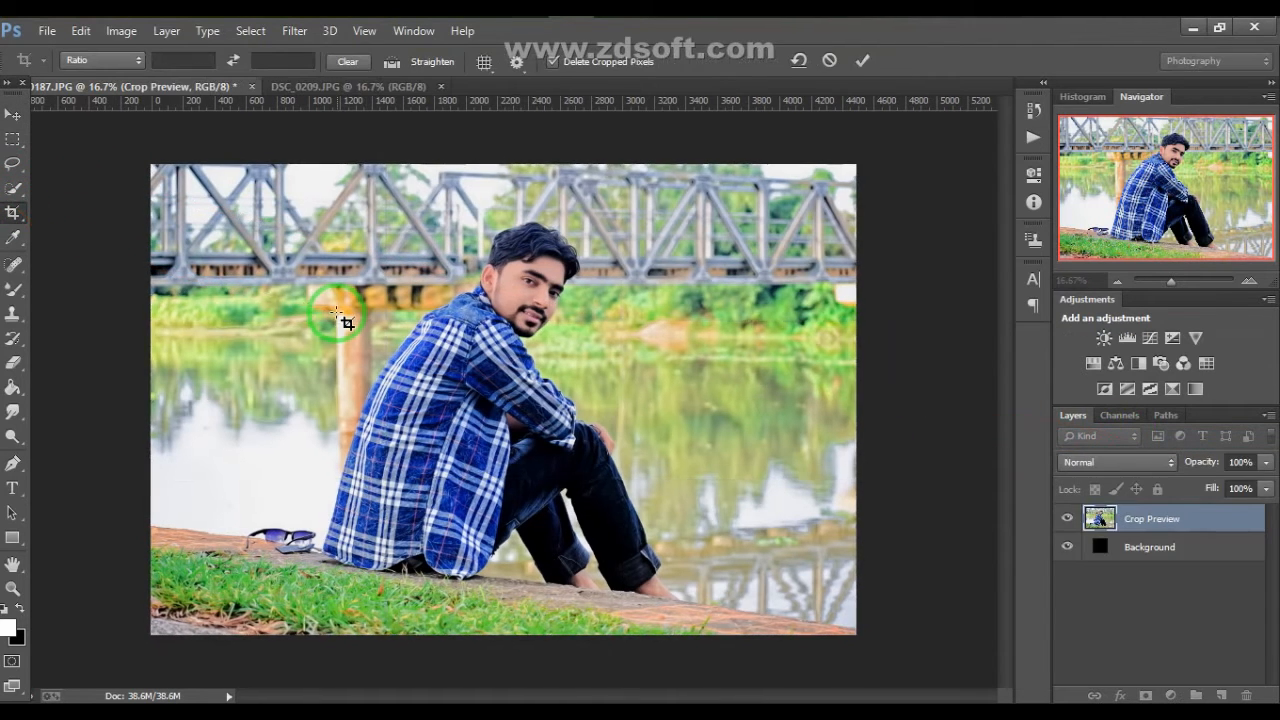
pyautogui.click(13, 118)
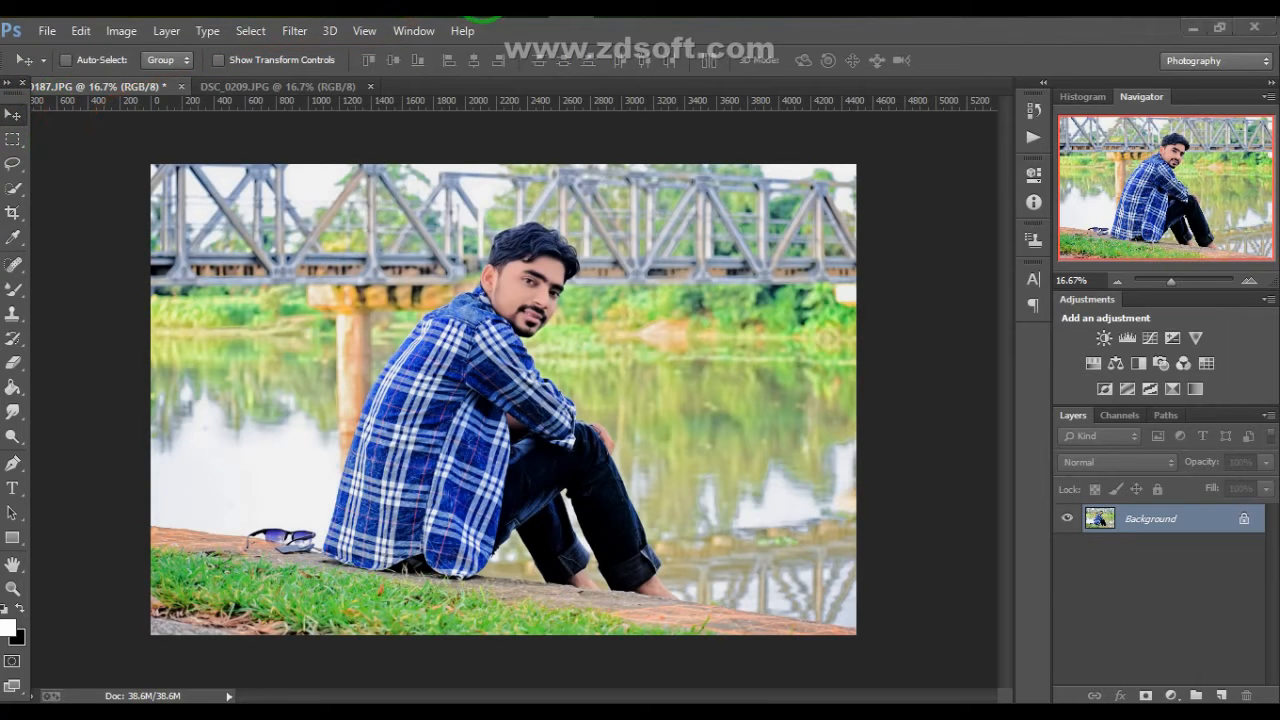
# Open the RJ RASEL EDITZ ...LOGO file from the Desktop, copy its logo into the portrait document and close the logo file
pyautogui.moveTo(733, 645)
pyautogui.hotkey('ctrl', '-')
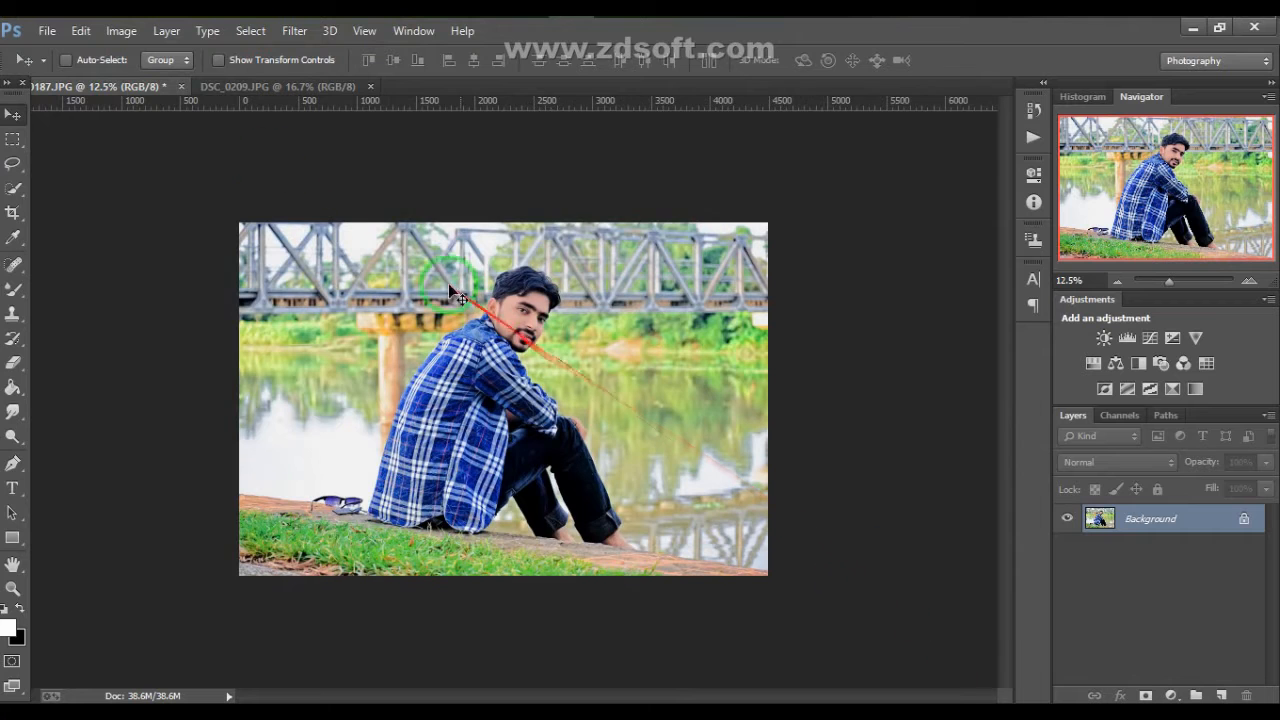
pyautogui.click(47, 31)
pyautogui.click(62, 64)
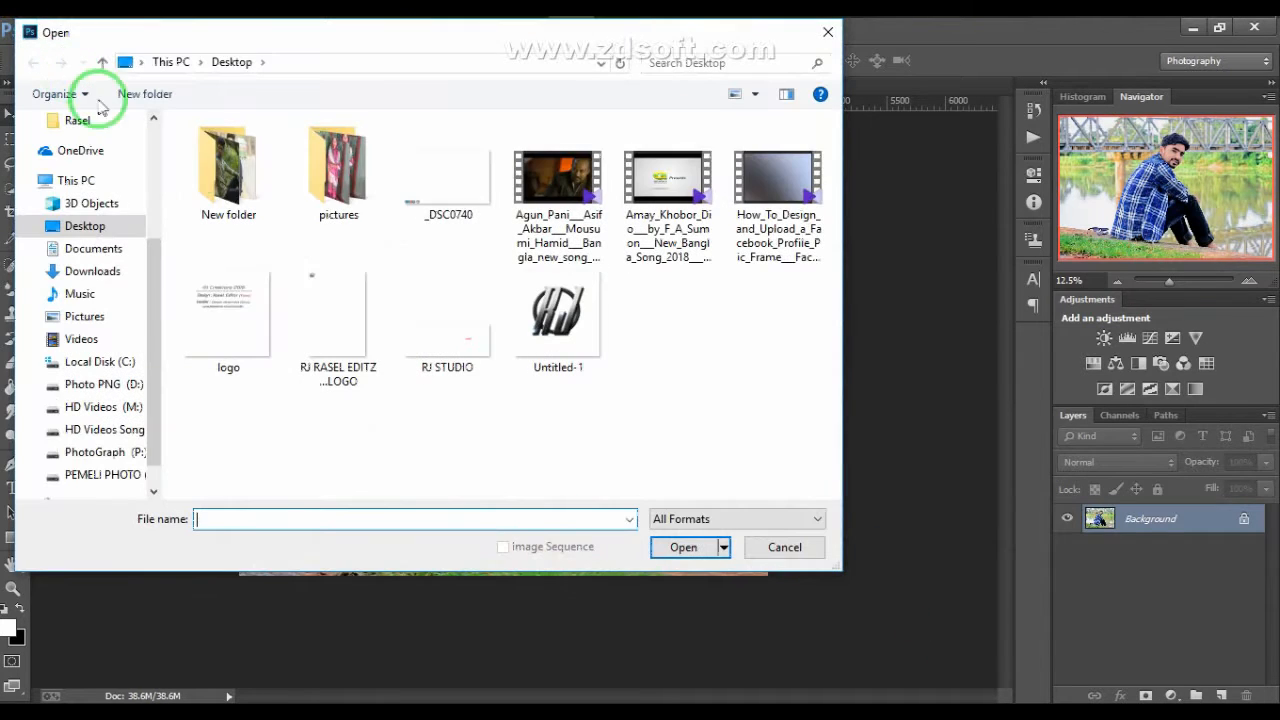
pyautogui.click(340, 295)
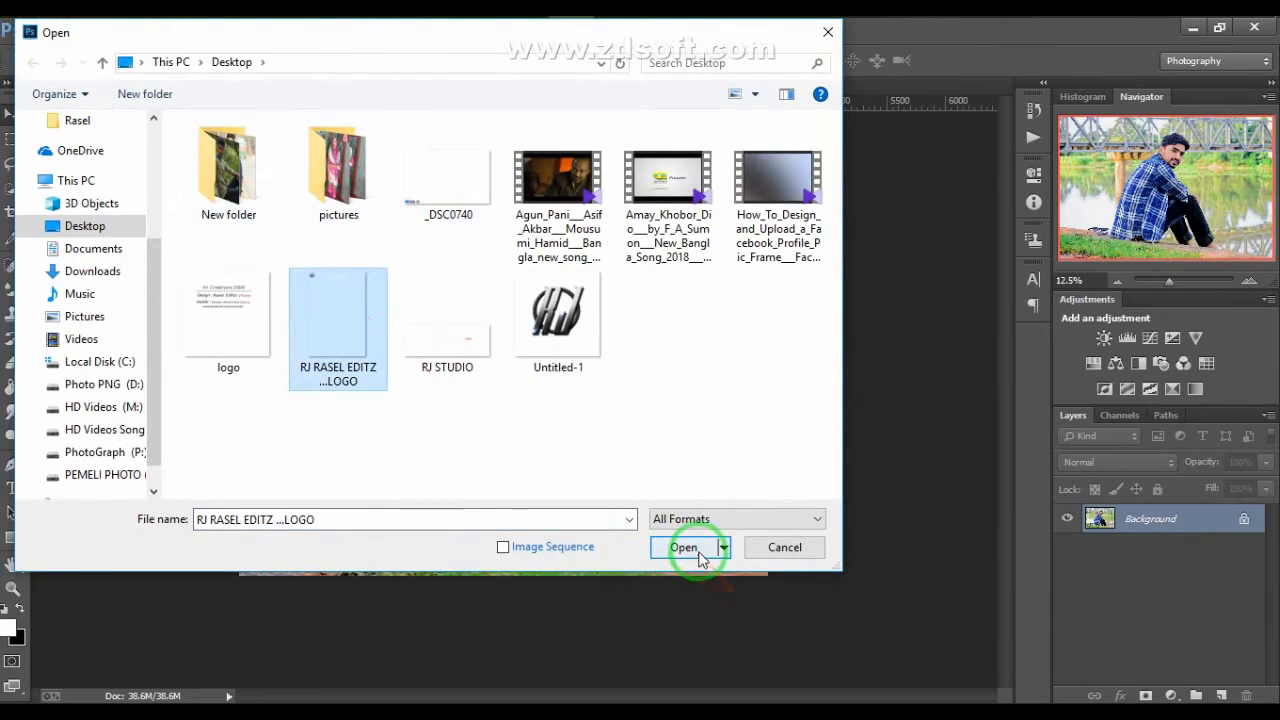
pyautogui.click(690, 548)
pyautogui.moveTo(180, 160); pyautogui.dragTo(470, 250)
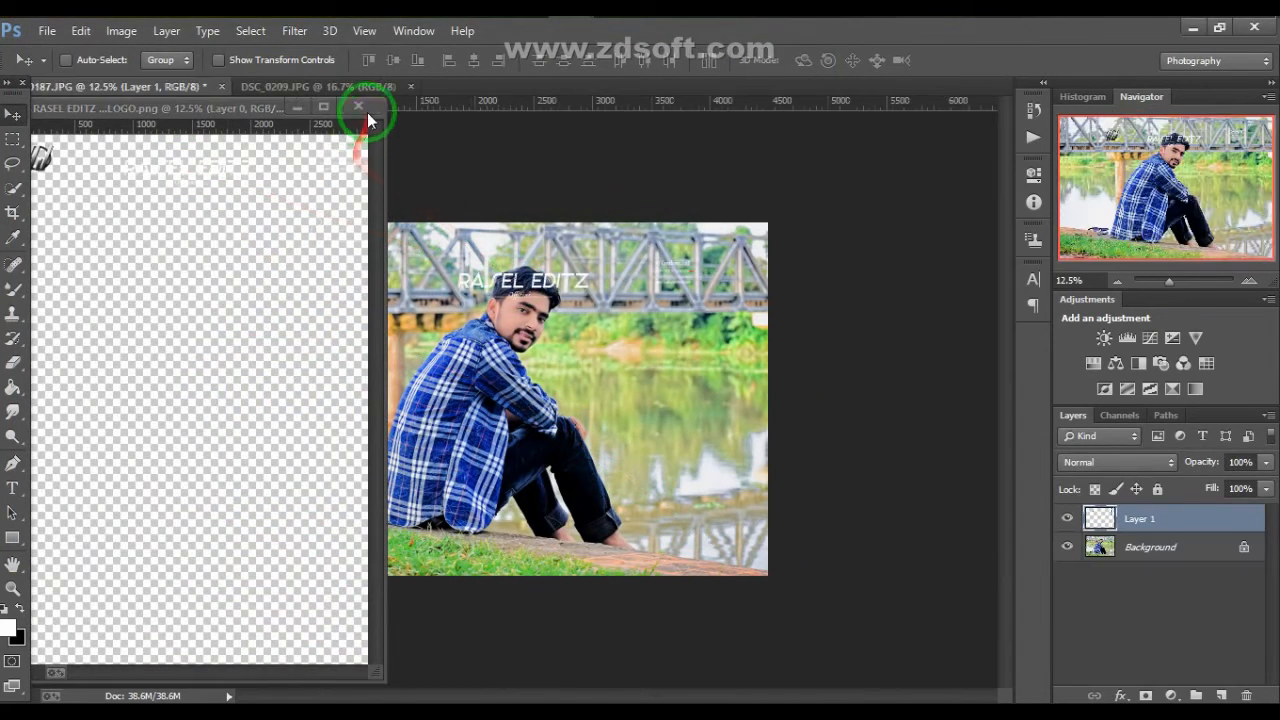
pyautogui.click(360, 107)
# Move the logo to the photo's top edge and stretch it across the full width, to about 150% width and 91% height
pyautogui.moveTo(562, 287); pyautogui.dragTo(543, 251)
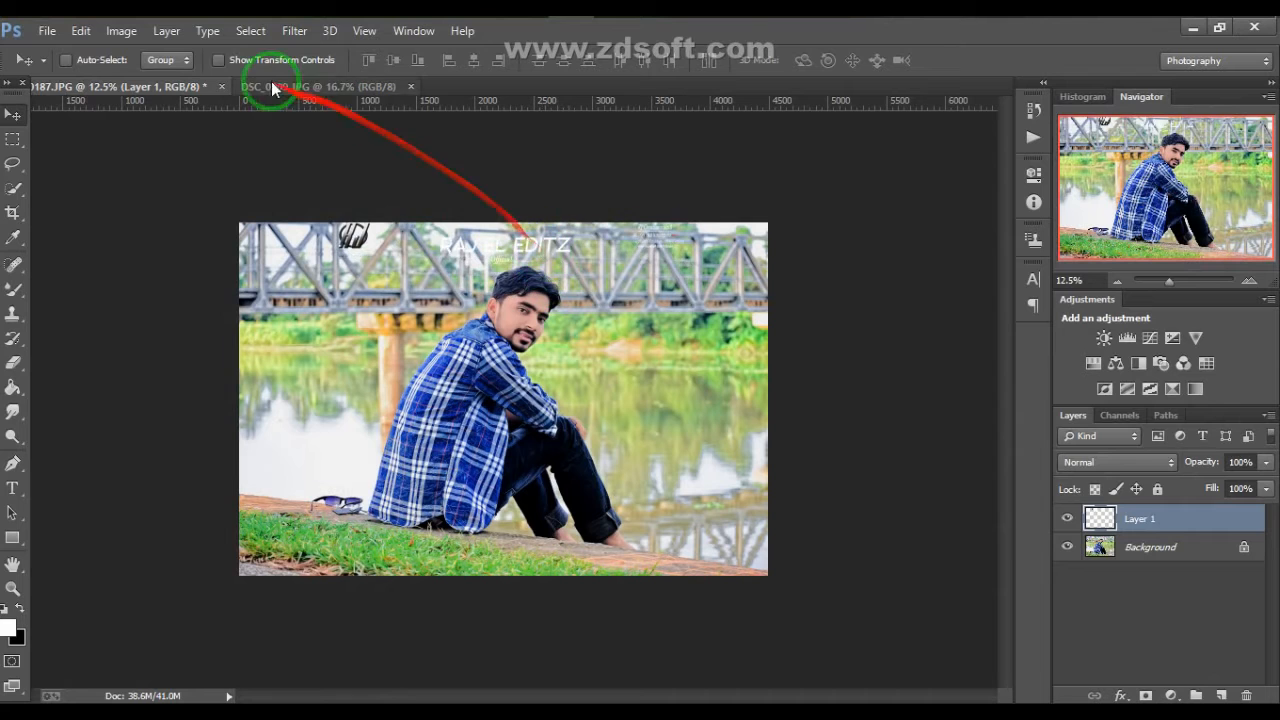
pyautogui.click(245, 61)
pyautogui.moveTo(339, 263); pyautogui.dragTo(240, 263)
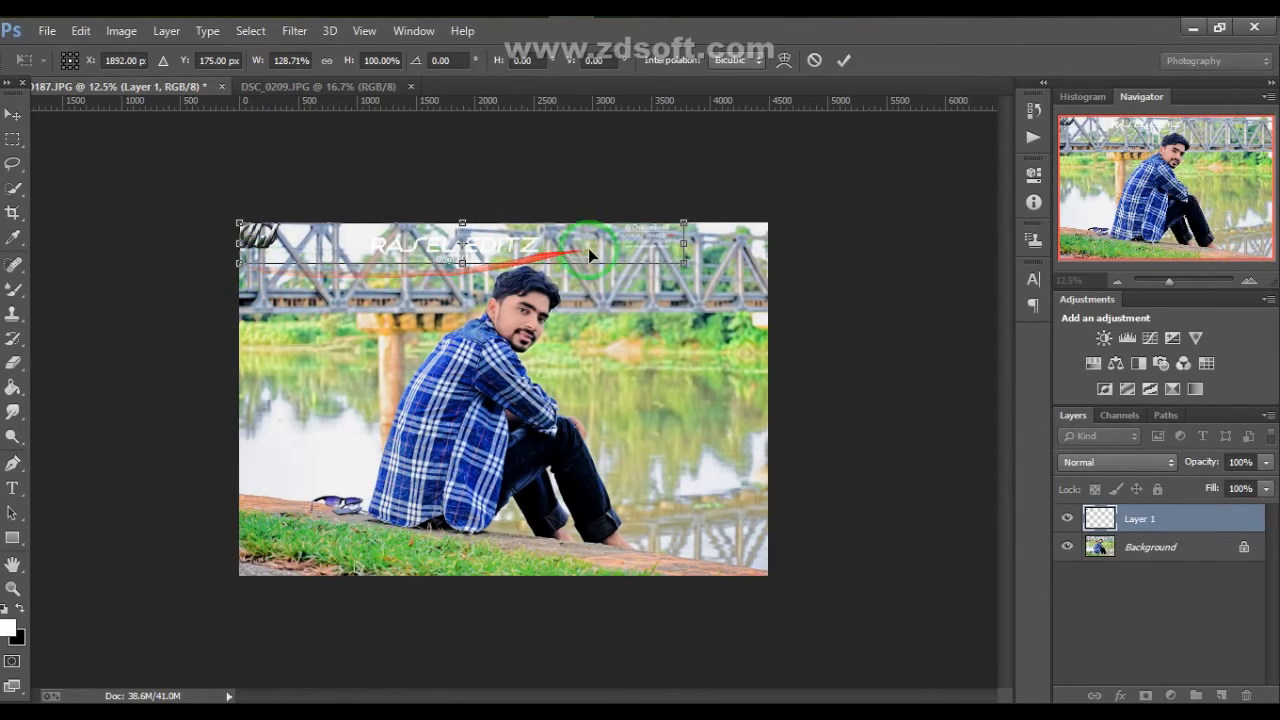
pyautogui.moveTo(684, 263); pyautogui.dragTo(766, 263)
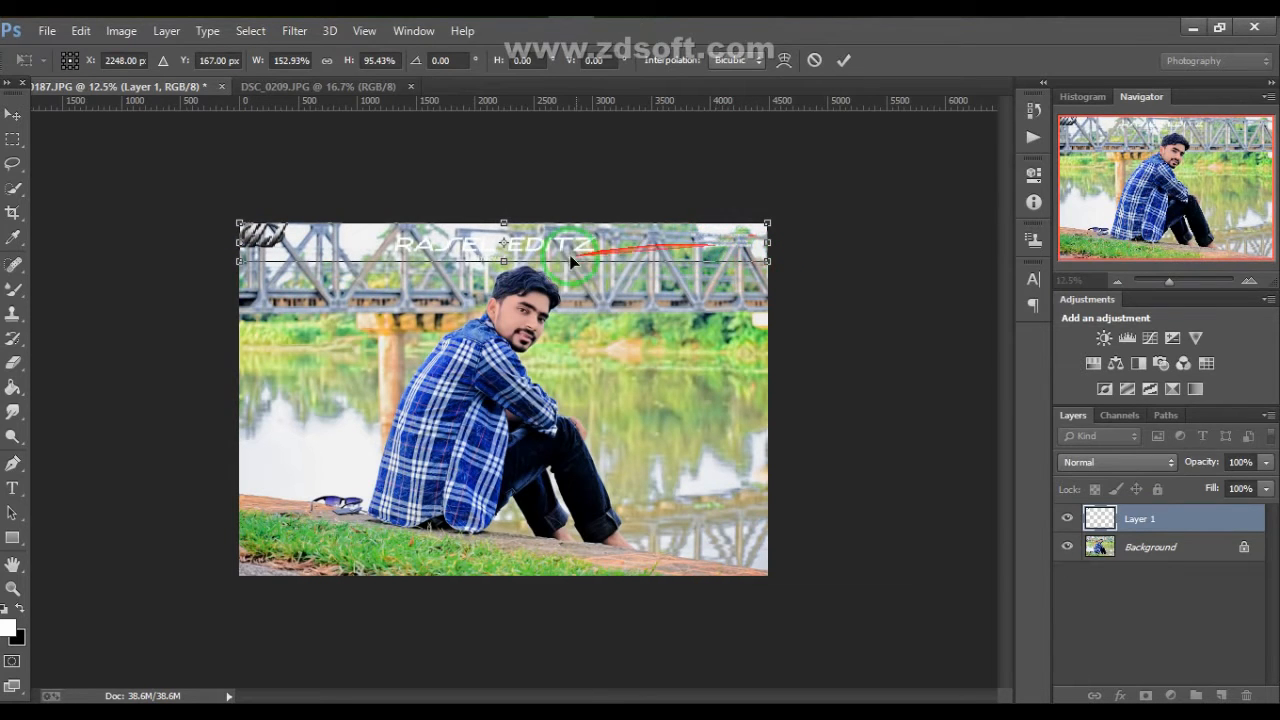
pyautogui.moveTo(503, 261); pyautogui.dragTo(504, 259)
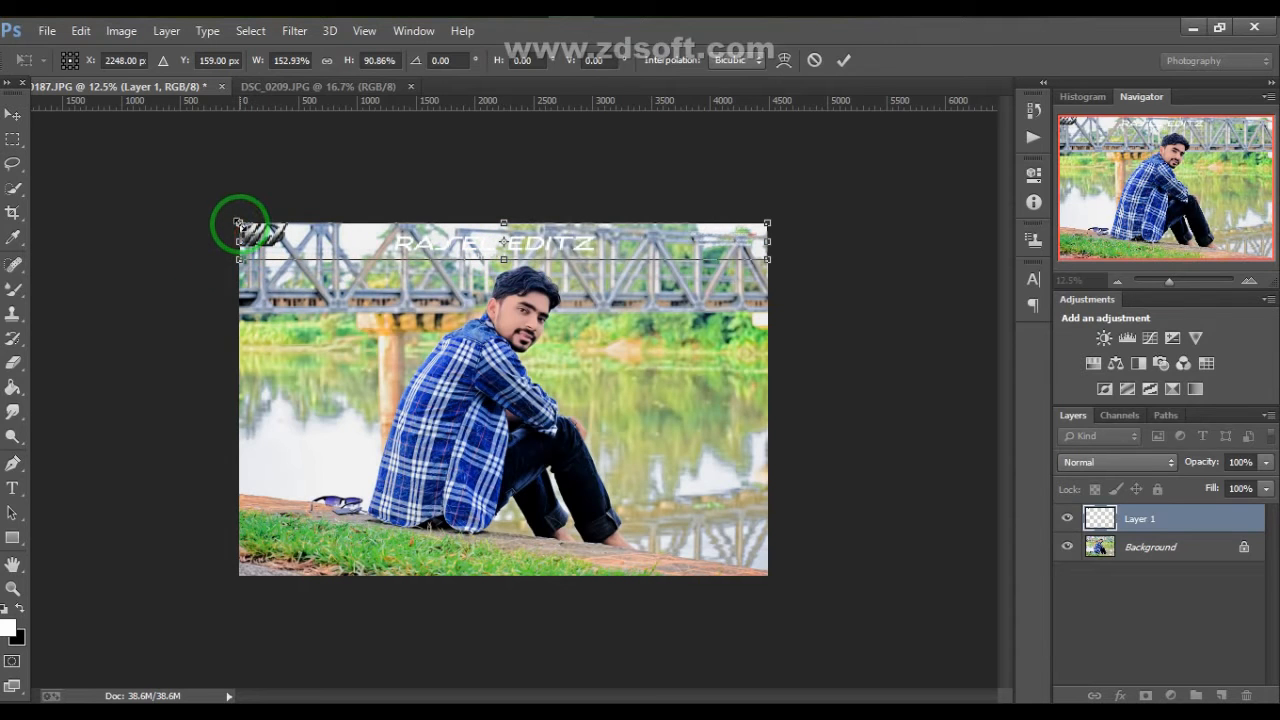
pyautogui.moveTo(238, 222); pyautogui.dragTo(242, 223)
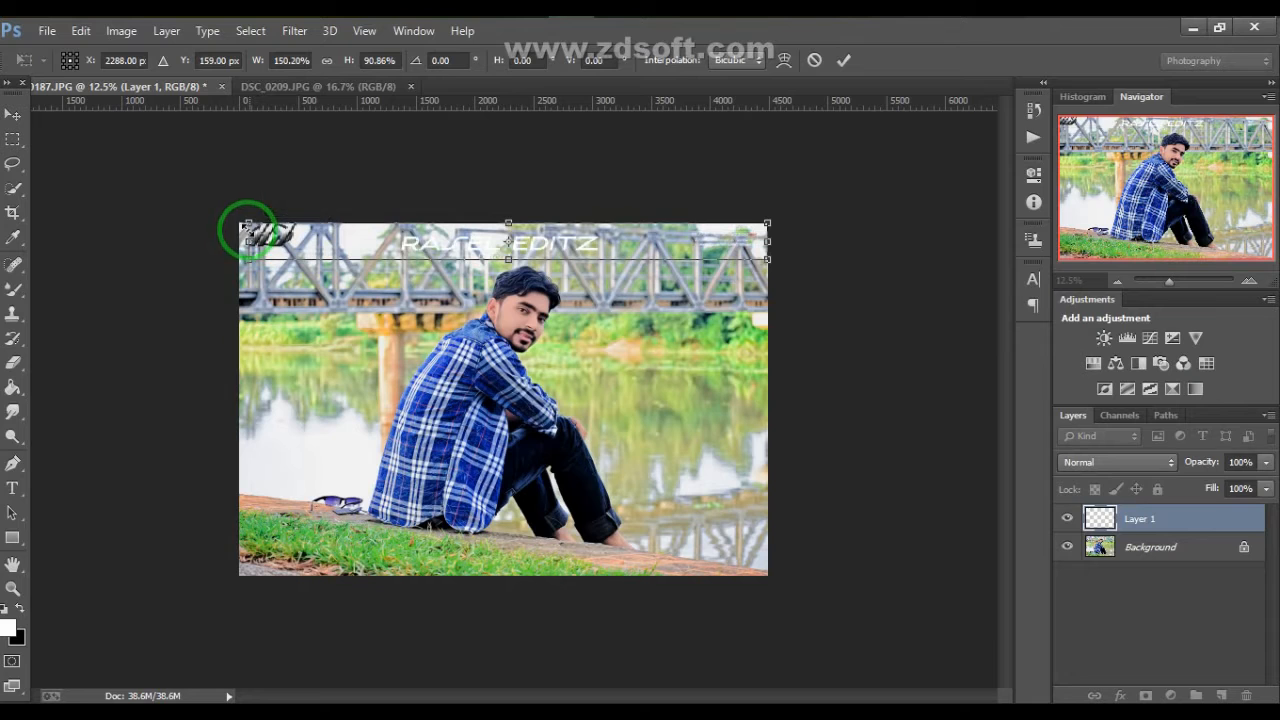
pyautogui.click(843, 60)
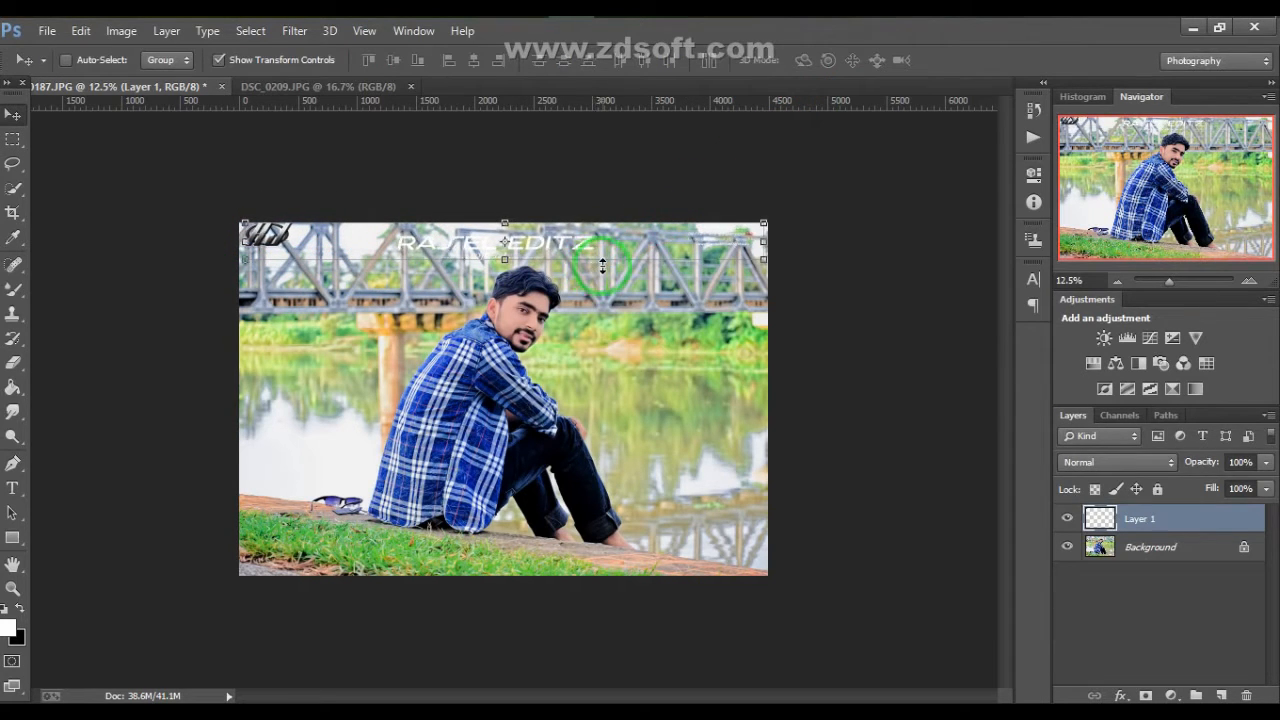
# Nudge the logo layer vertically so it sits just below the photo's top edge
pyautogui.press('Up')
pyautogui.press('Up')
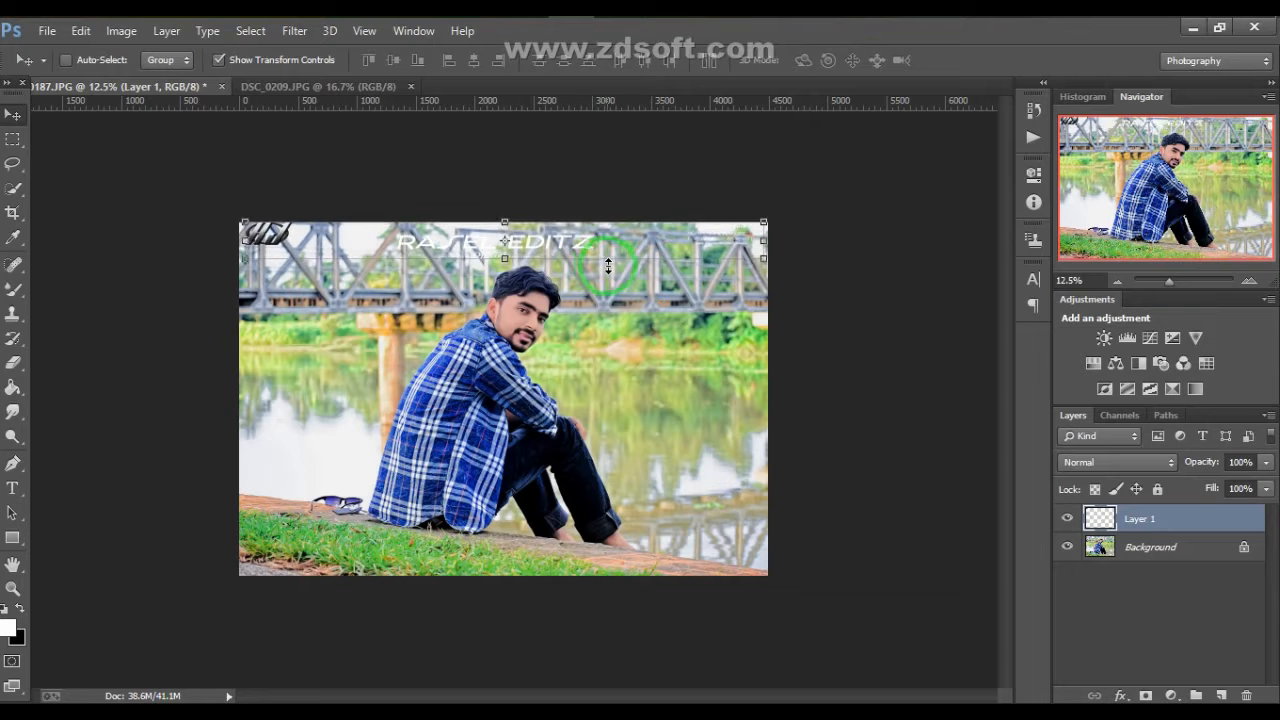
pyautogui.press('Down')
pyautogui.press('Down')
pyautogui.press('Down')
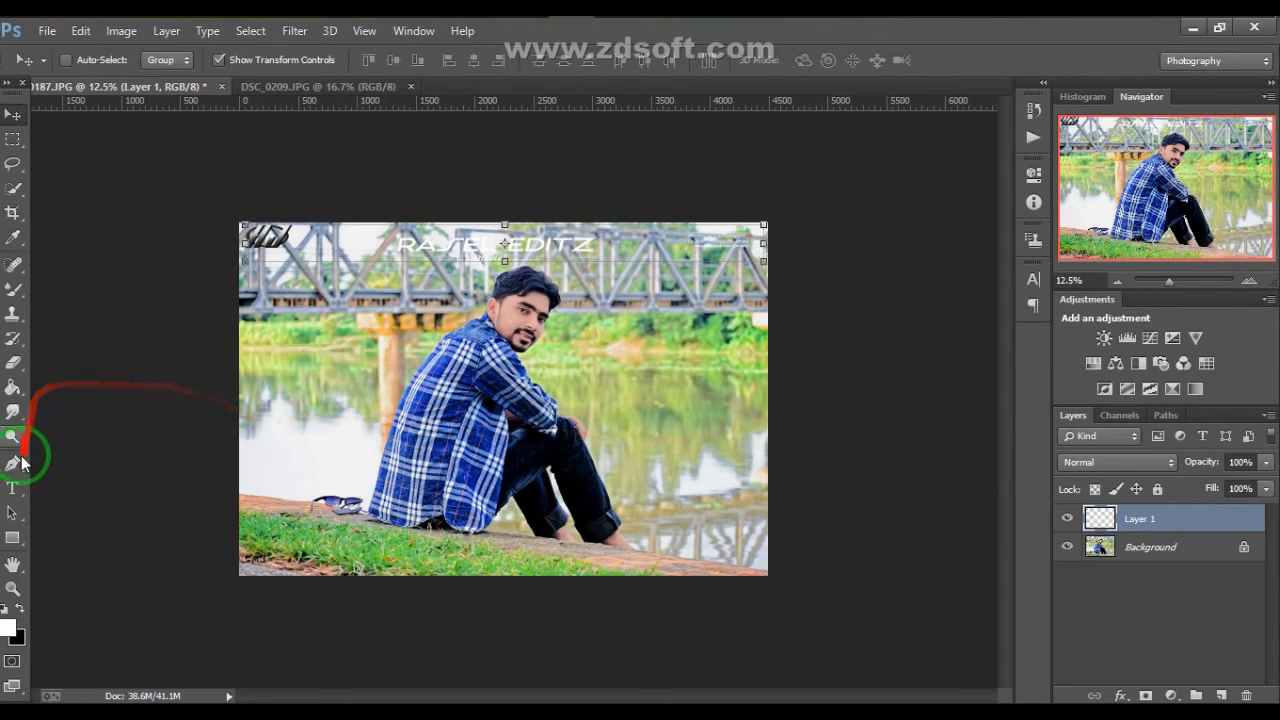
# Add the white text "Spe 2018" in Sitka Banner over the water beside the knees and enlarge it to 38.47 pt
pyautogui.click(13, 489)
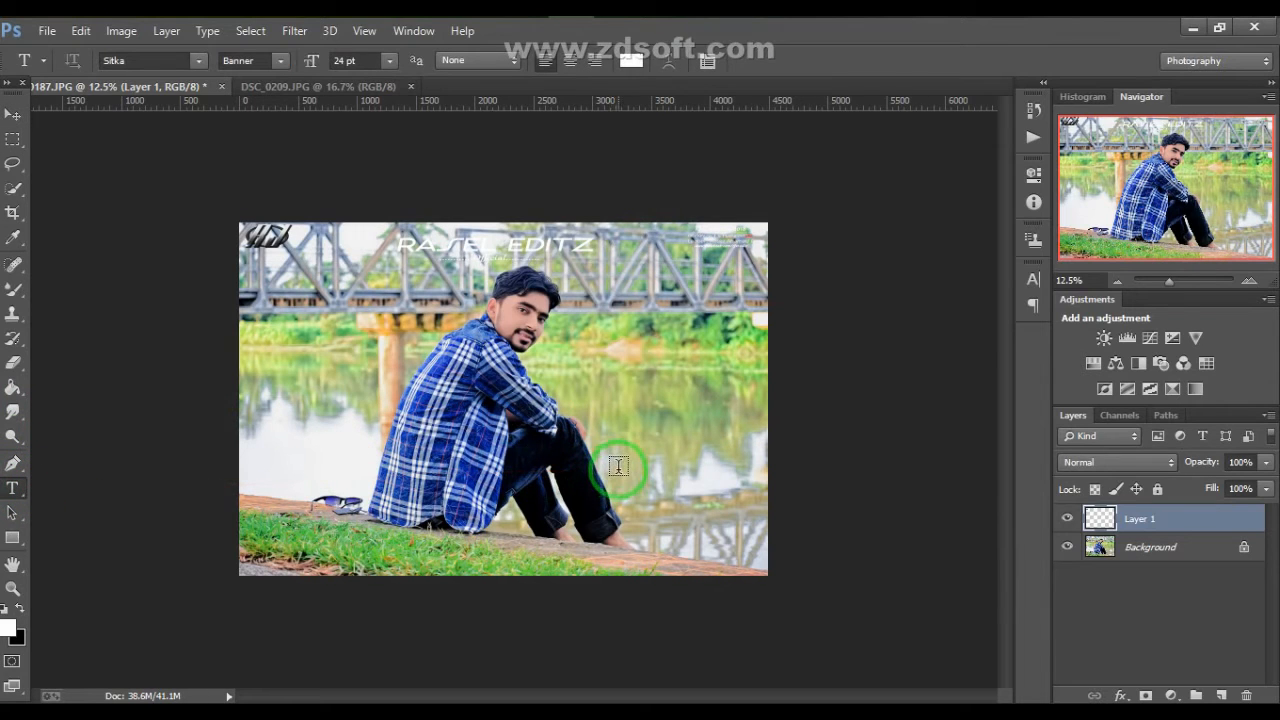
pyautogui.click(618, 466)
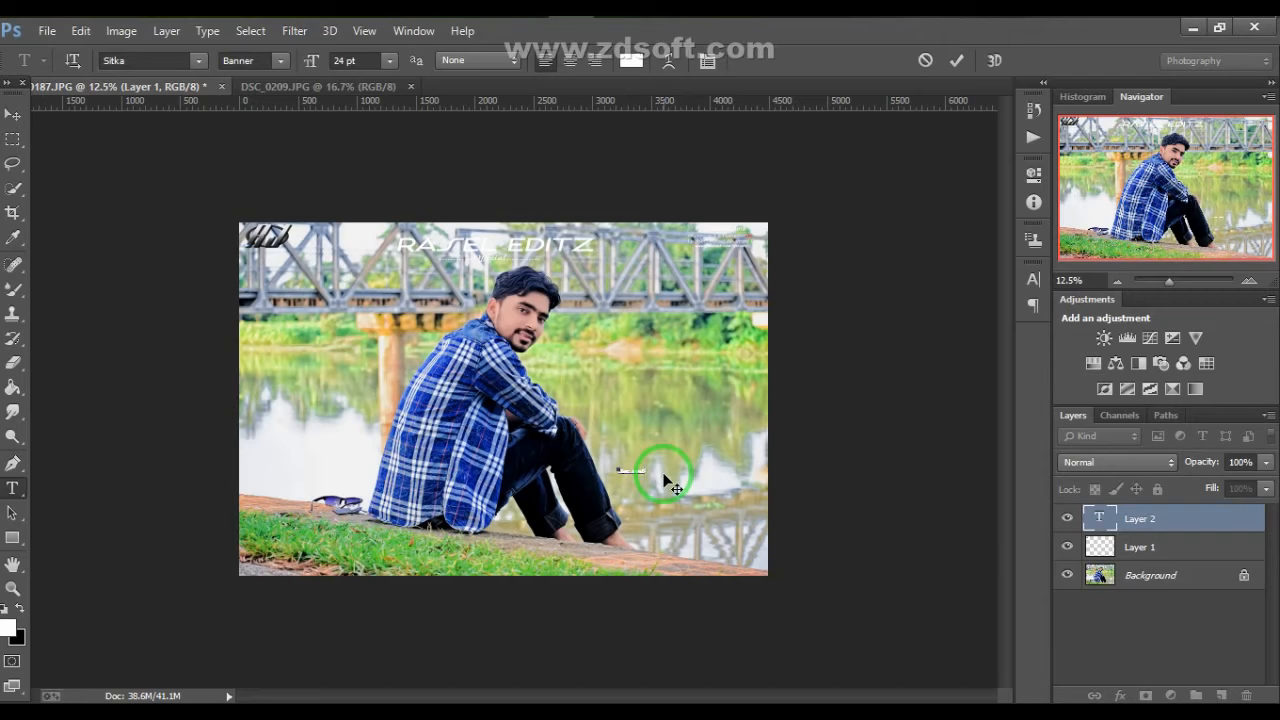
pyautogui.hotkey('ctrl', '+')
pyautogui.hotkey('ctrl', '+')
pyautogui.hotkey('ctrl', '+')
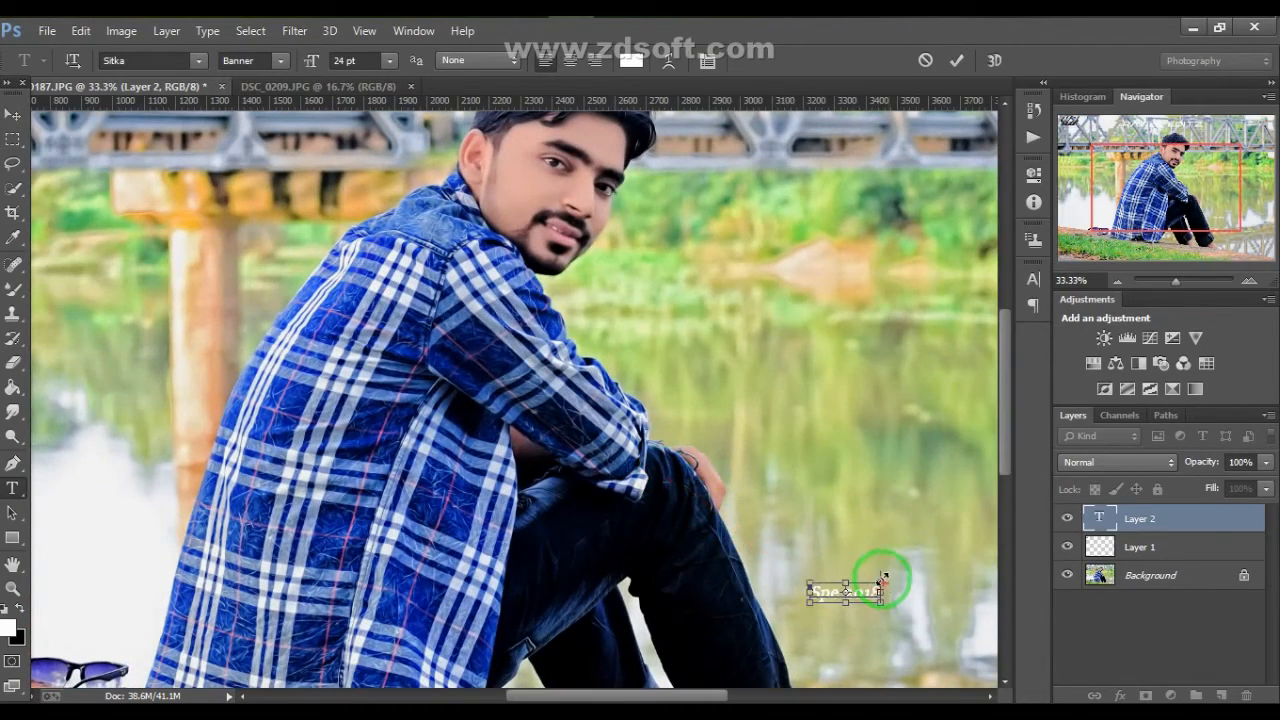
pyautogui.moveTo(881, 583); pyautogui.dragTo(929, 566)
pyautogui.click(956, 60)
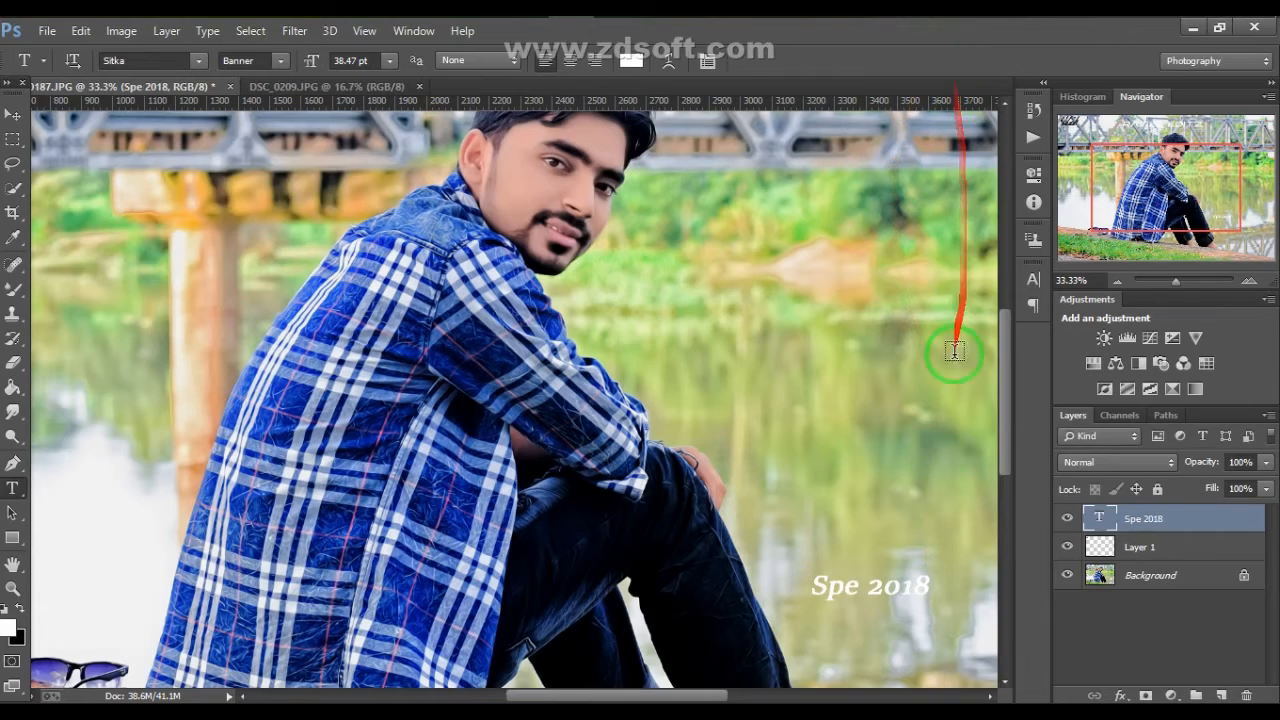
# Hide the transform controls and move the "Spe 2018" text slightly lower on the water beside the man's shins
pyautogui.hotkey('ctrl', '-')
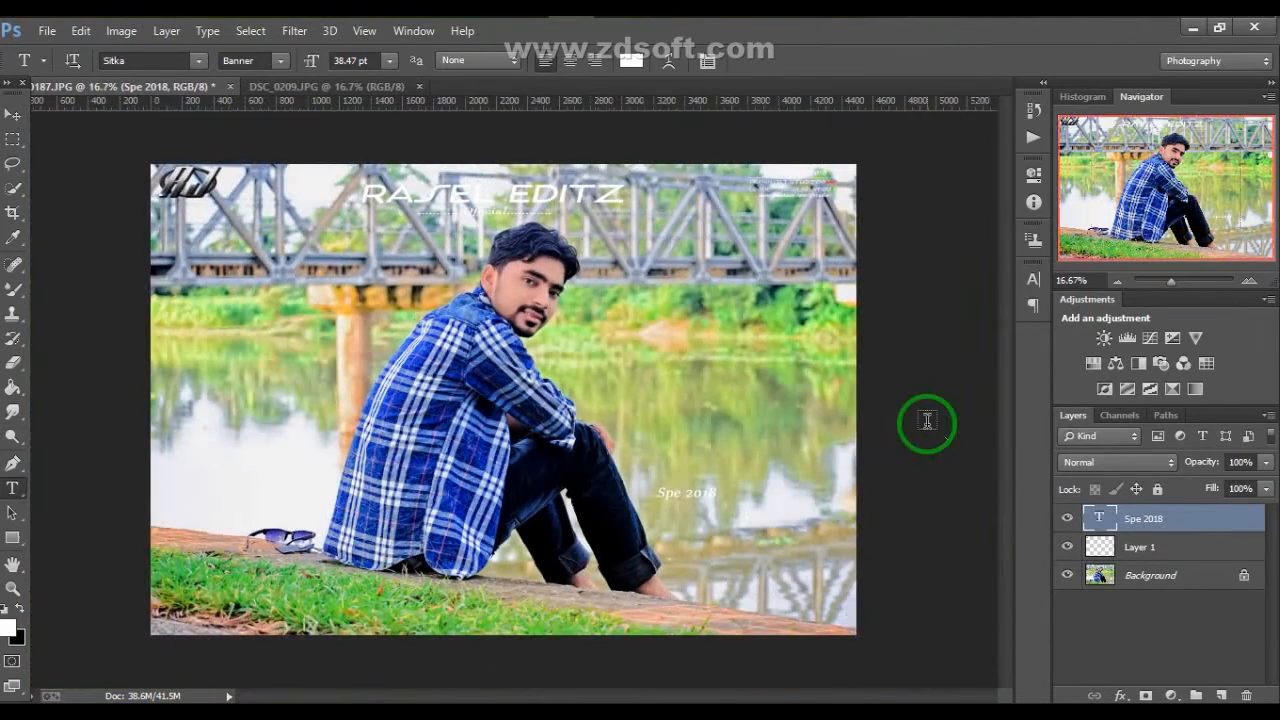
pyautogui.click(12, 114)
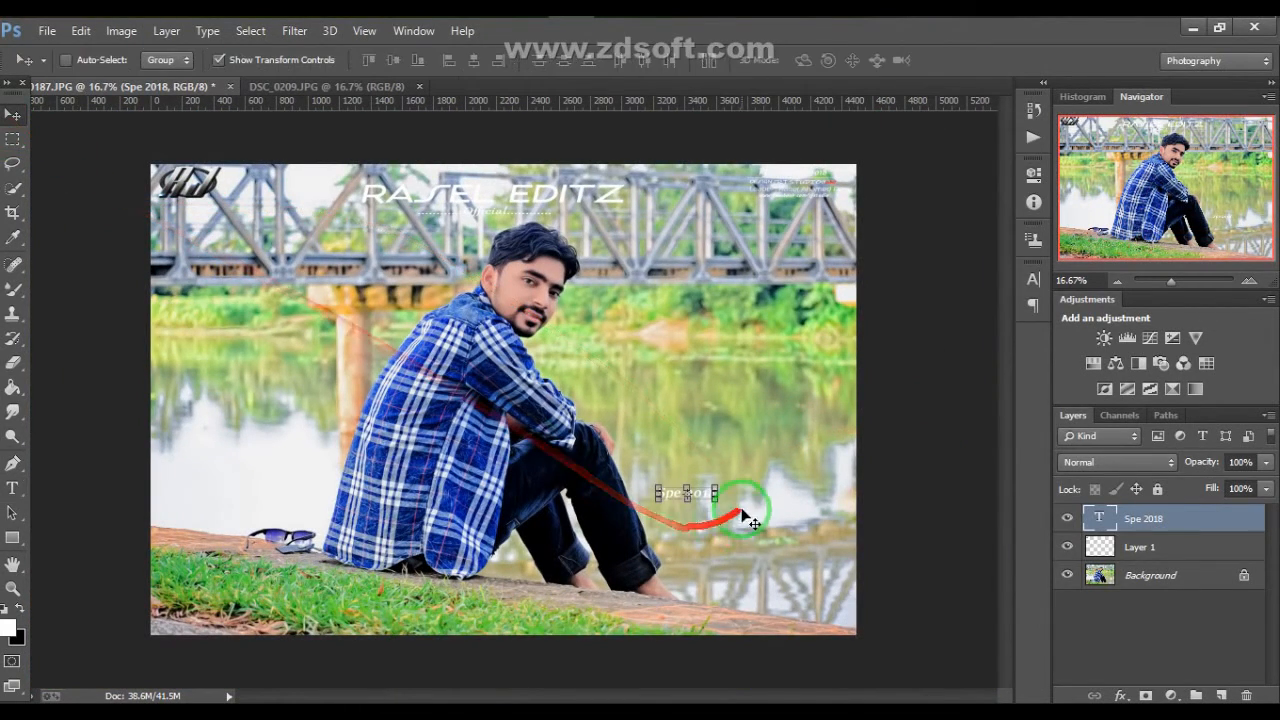
pyautogui.click(240, 60)
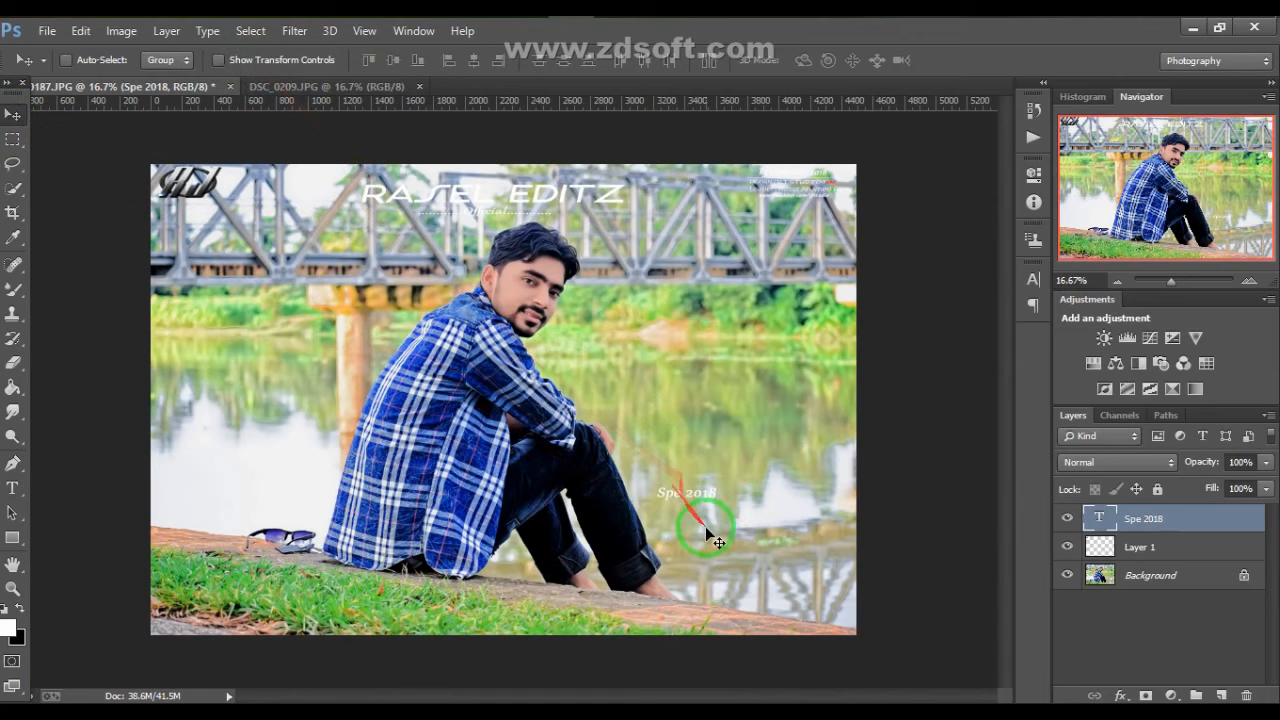
pyautogui.moveTo(709, 526); pyautogui.dragTo(712, 564)
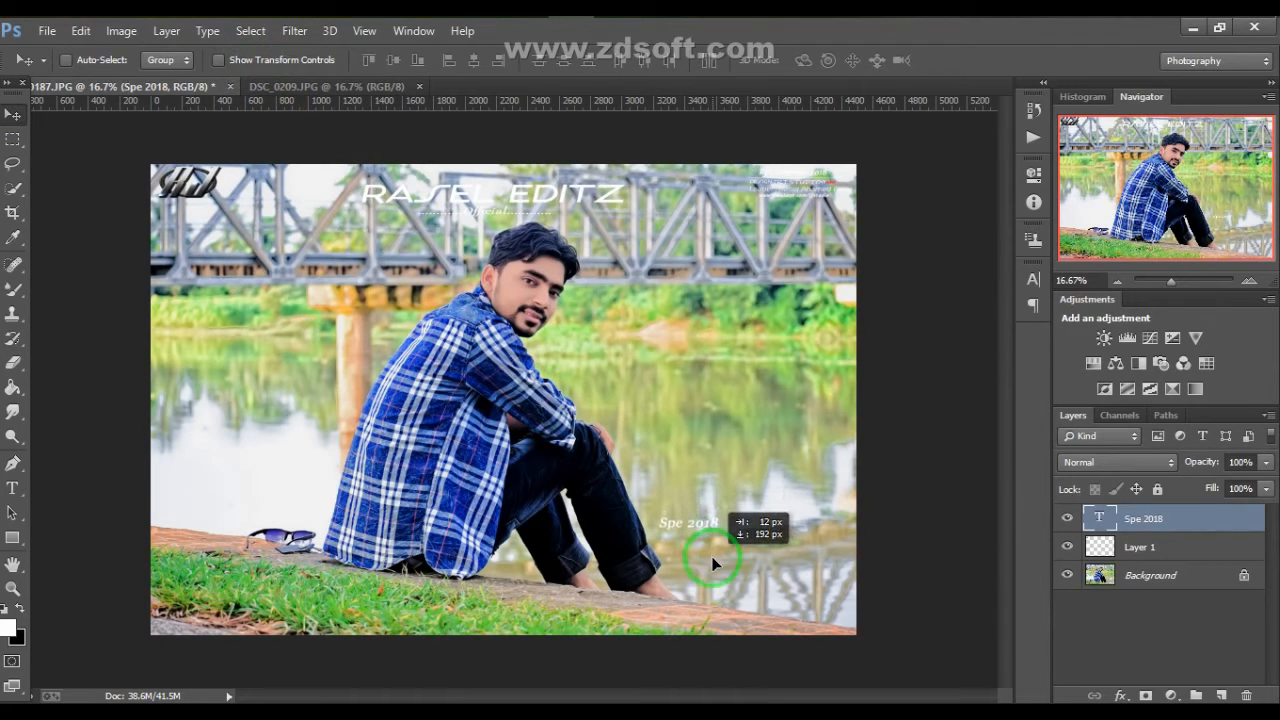
pyautogui.hotkey('ctrl', '-')
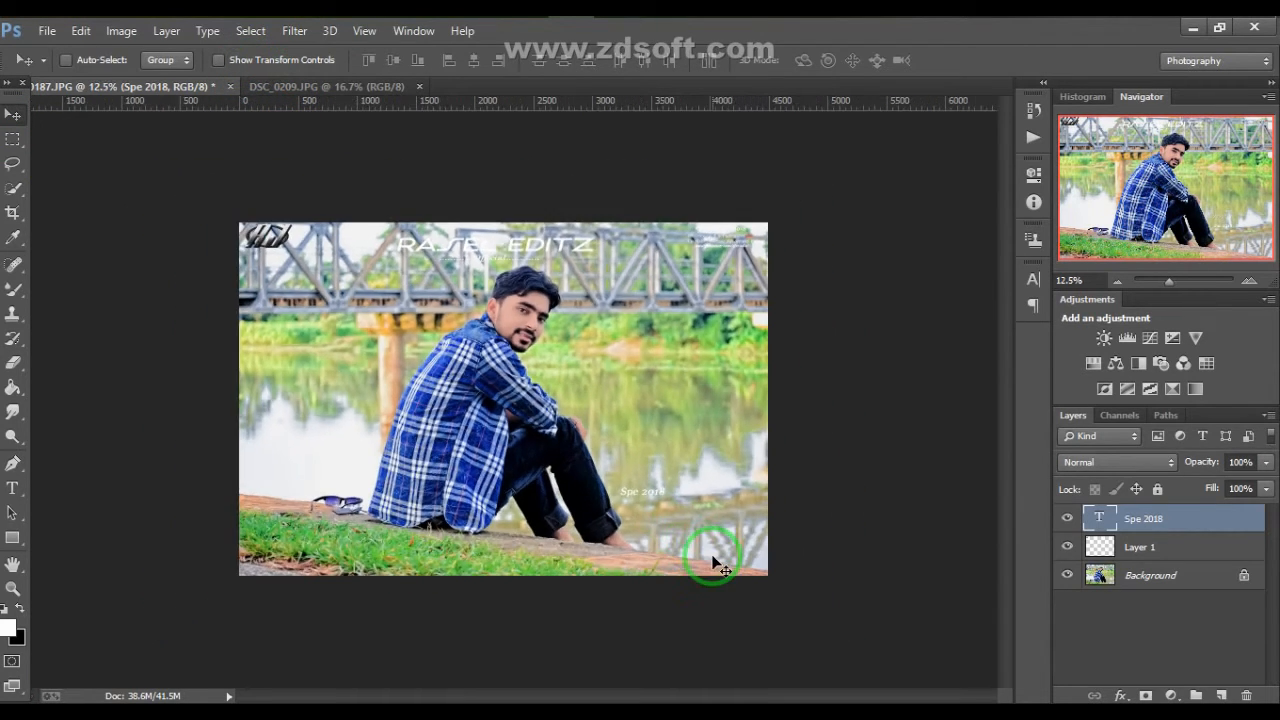
pyautogui.moveTo(720, 554); pyautogui.dragTo(674, 507)
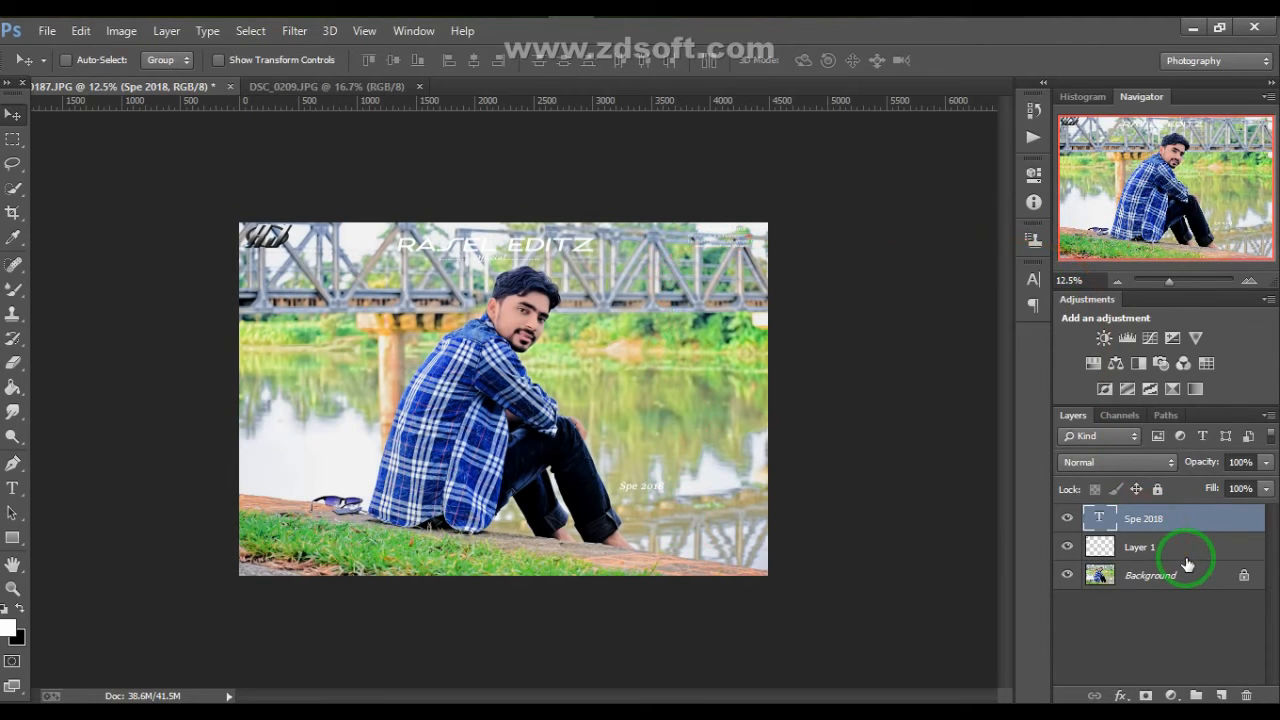
# Check the branded photo and merge the text layer, the logo layer and the Background into one layer
pyautogui.scroll(2, 471, 209)
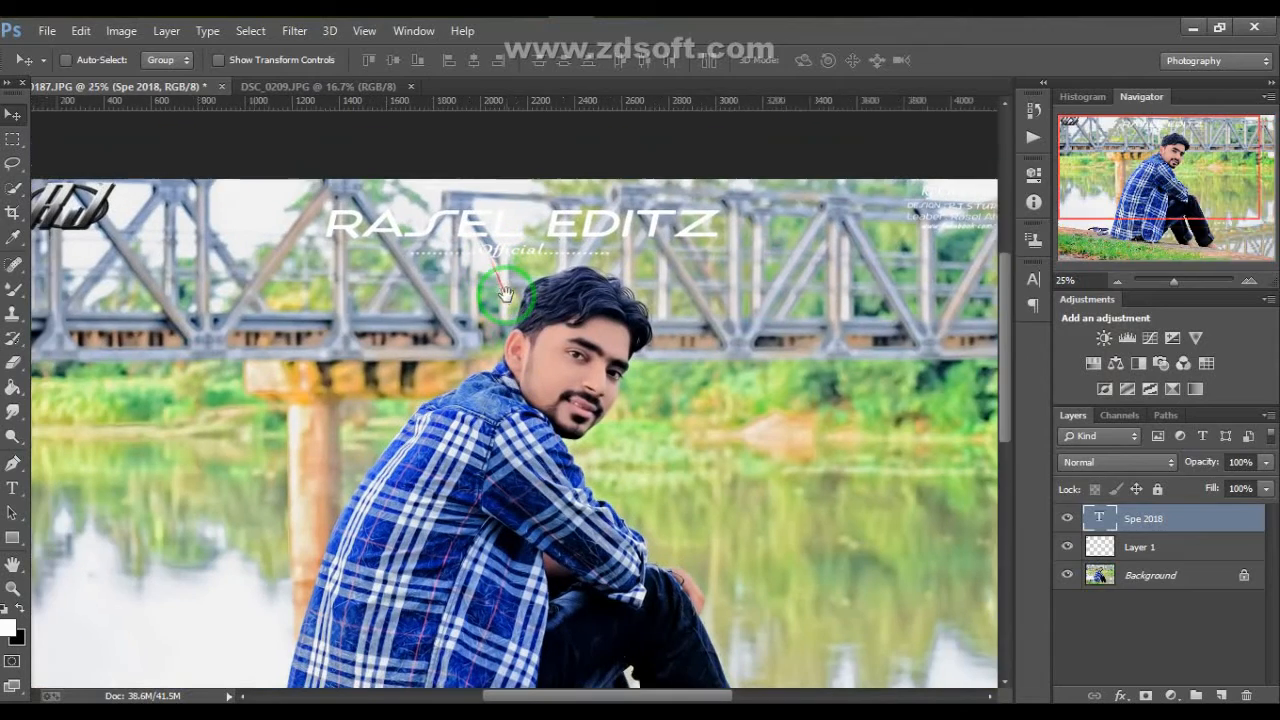
pyautogui.keyDown('alt'); pyautogui.click(449, 300); pyautogui.keyUp('alt')
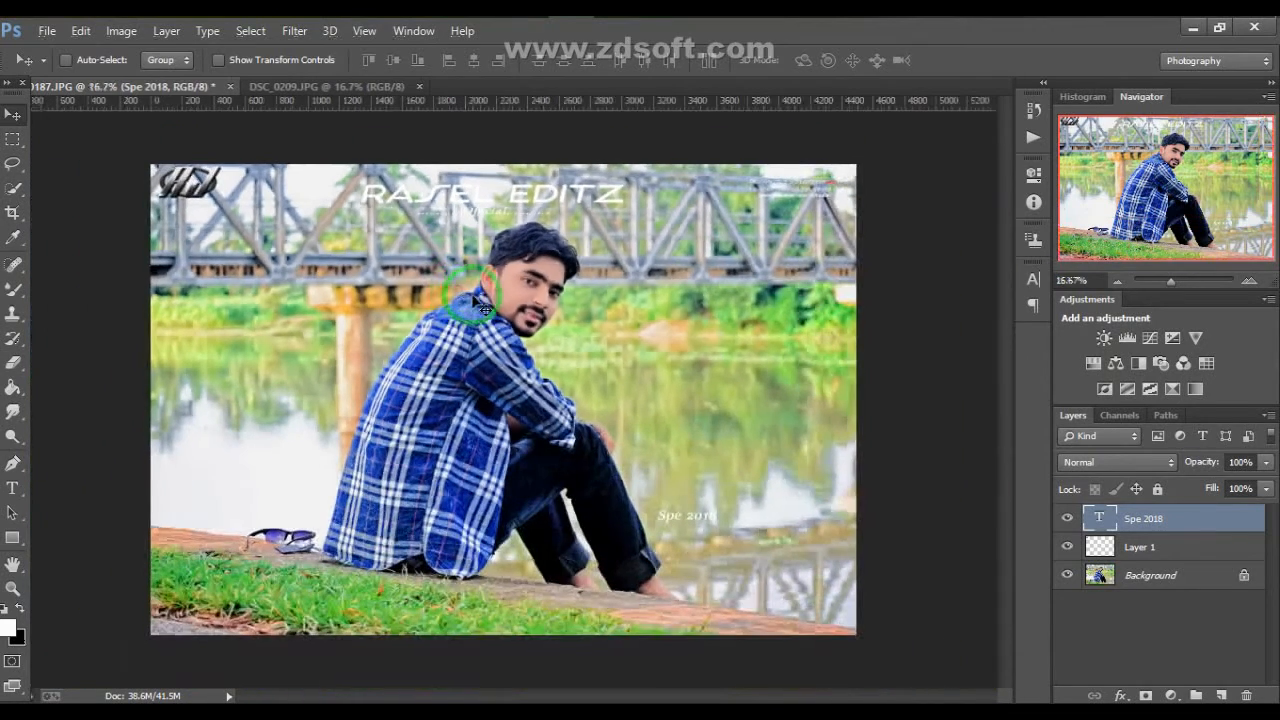
pyautogui.keyDown('shift'); pyautogui.click(1140, 550); pyautogui.keyUp('shift')
pyautogui.rightClick(1143, 568)
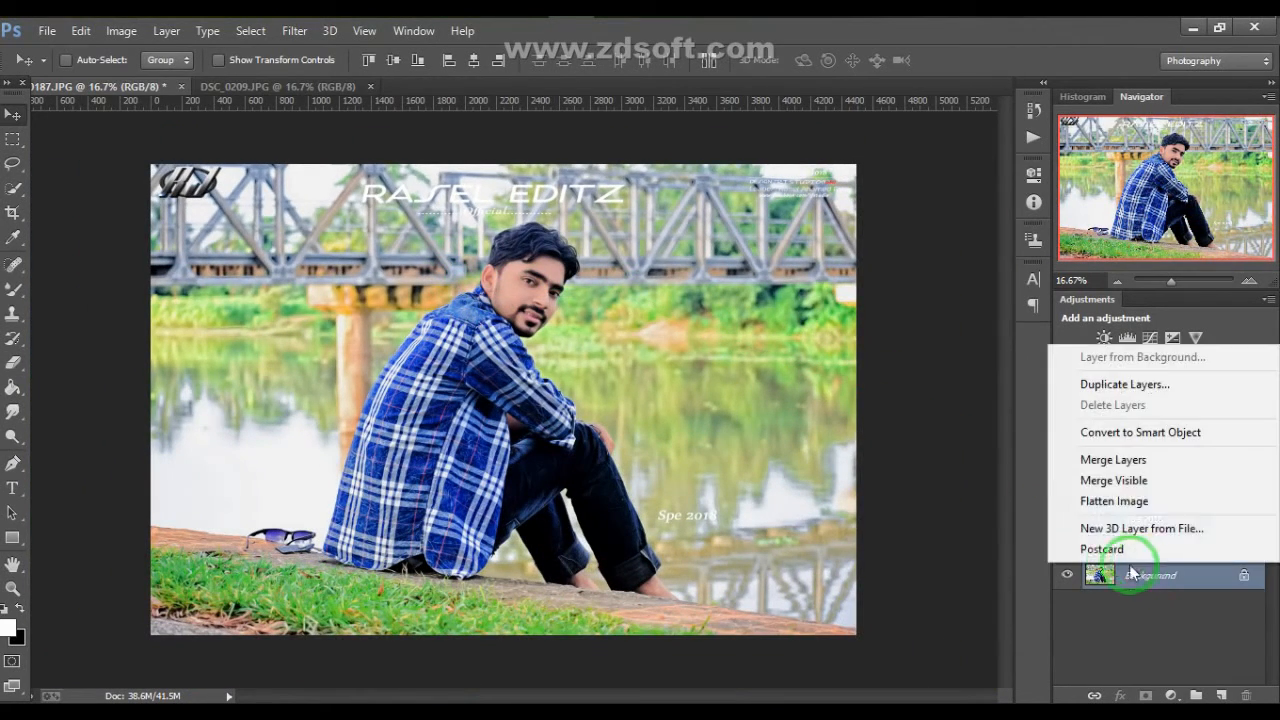
pyautogui.click(1105, 459)
pyautogui.hotkey('ctrl', '-')
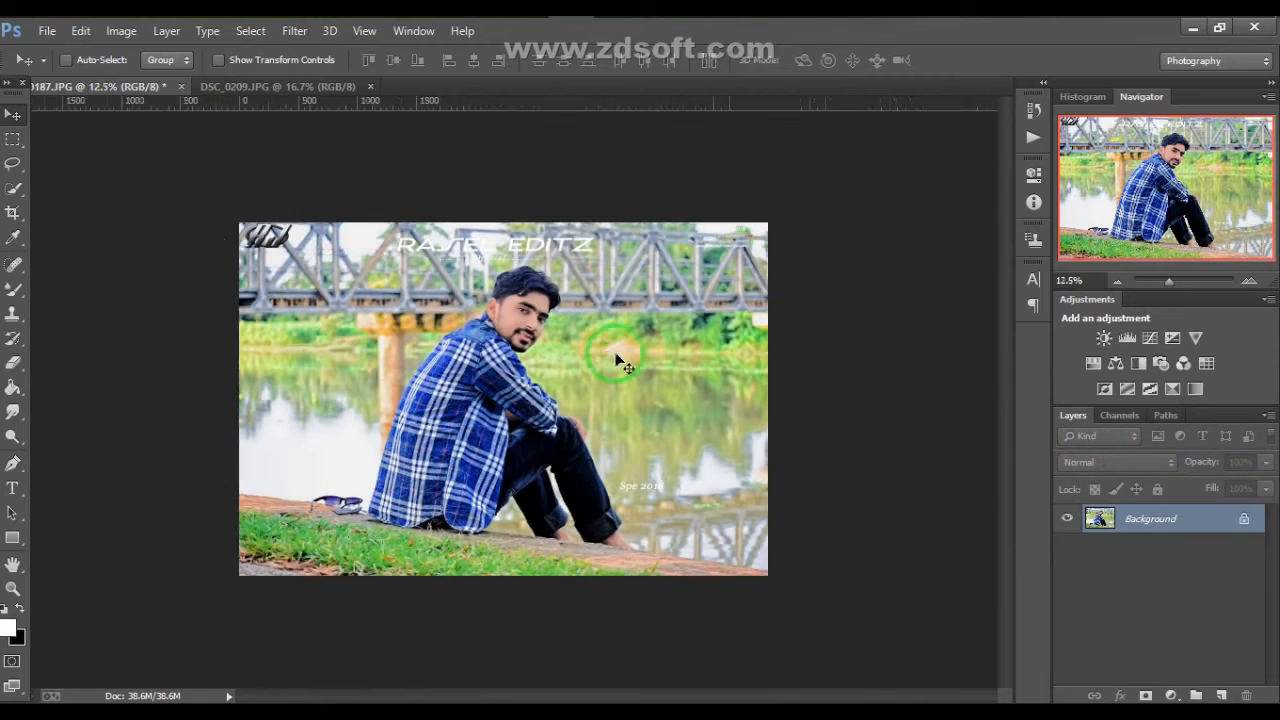
pyautogui.click(12, 214)
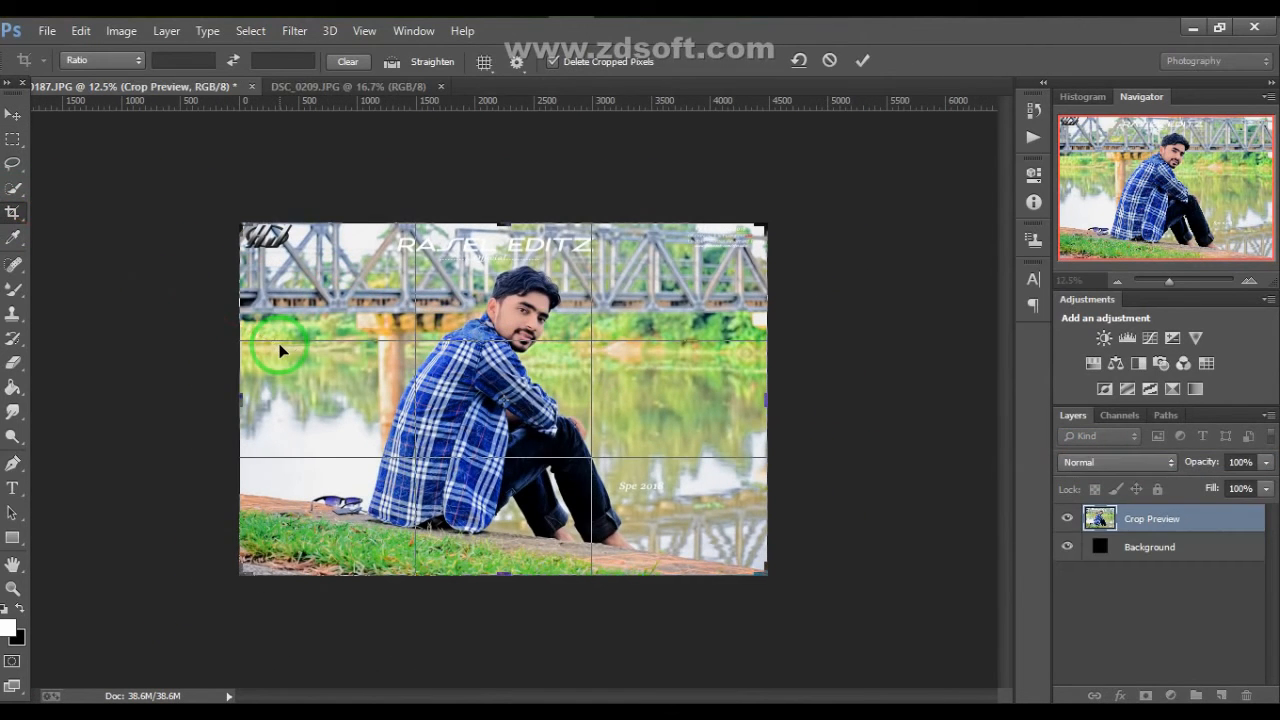
pyautogui.click(114, 257)
pyautogui.click(24, 117)
# Start saving the photo under a new location, the Editor Rasel folder inside RJ EDITZ RASEL on the PhotoGraph (P:) drive
pyautogui.click(46, 31)
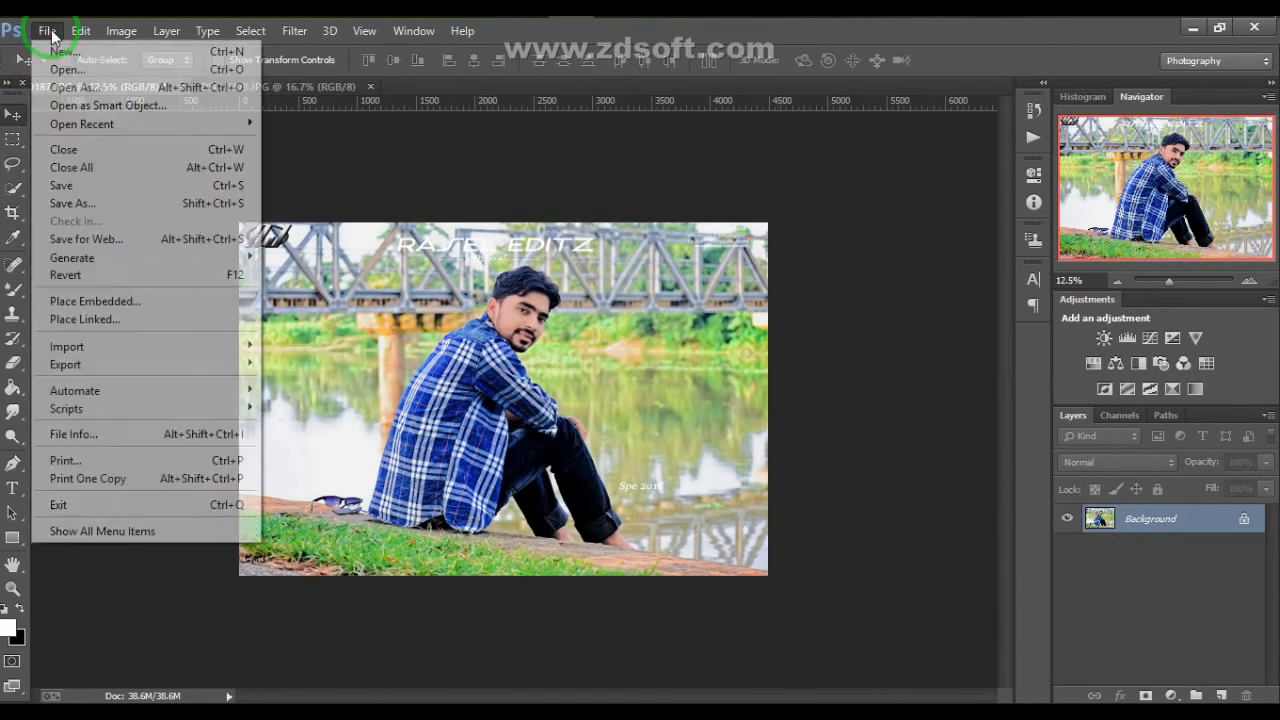
pyautogui.click(88, 203)
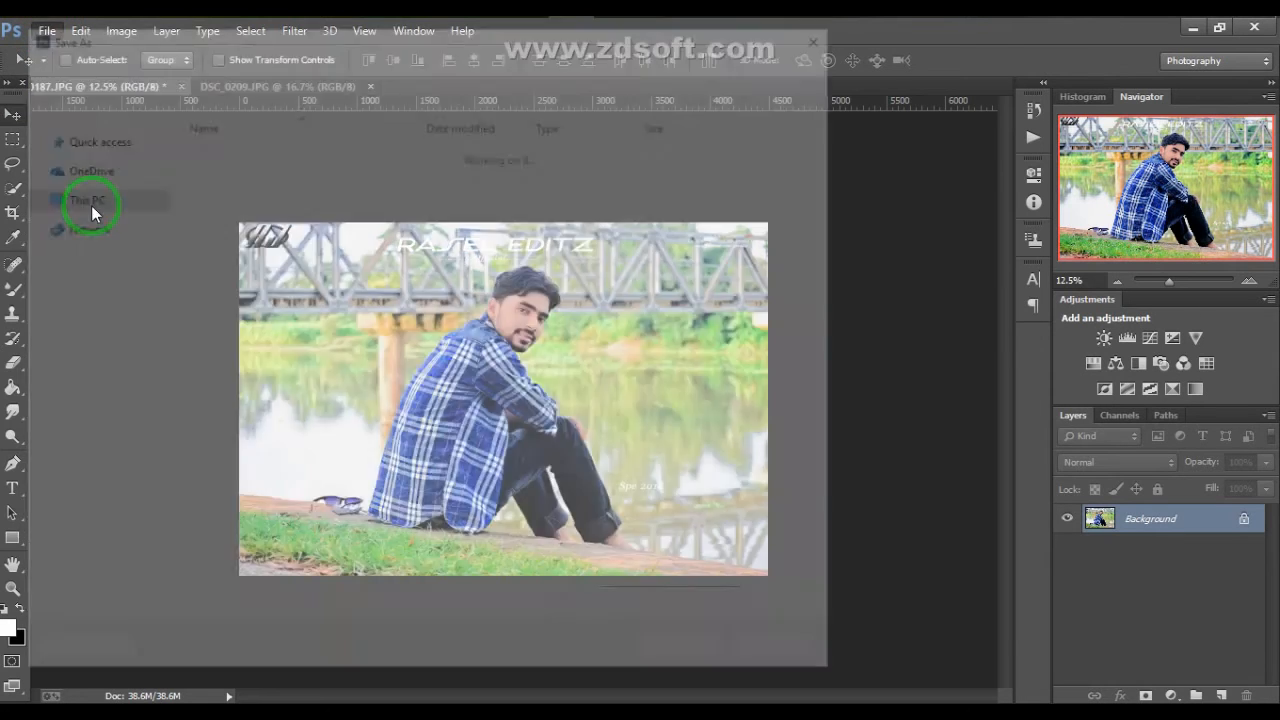
pyautogui.click(87, 399)
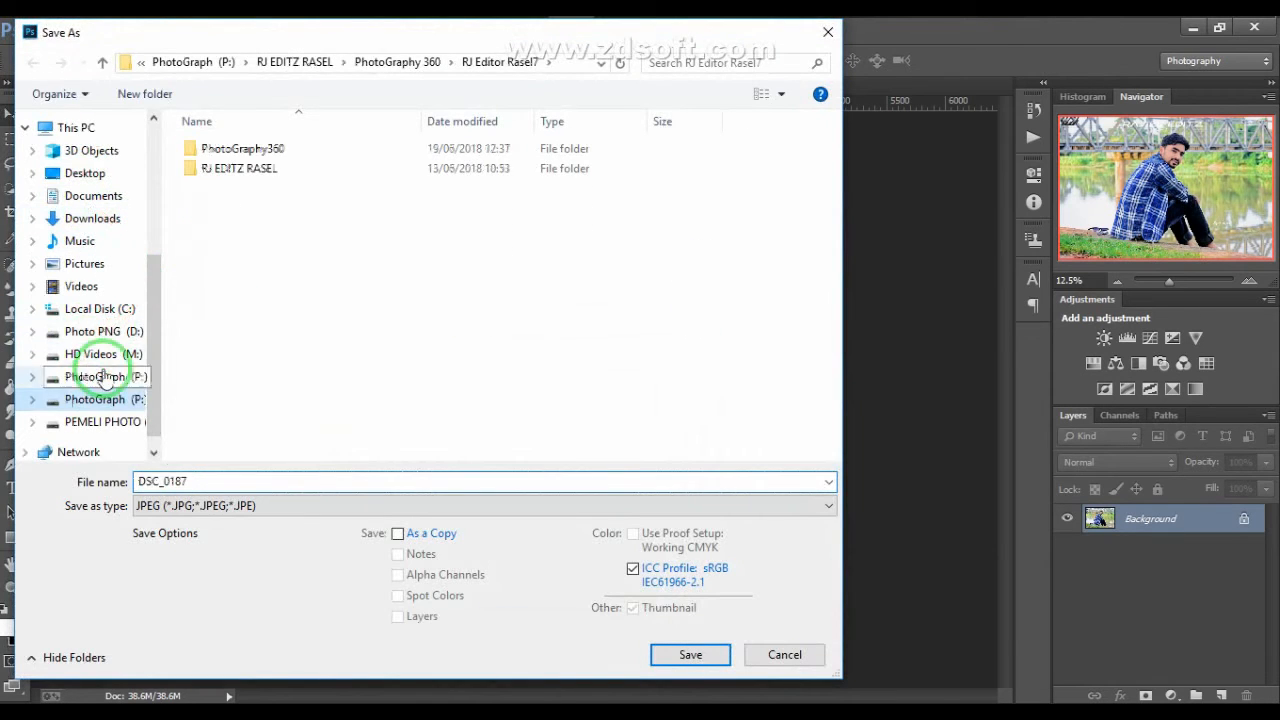
pyautogui.doubleClick(234, 163)
pyautogui.click(234, 155)
pyautogui.doubleClick(235, 153)
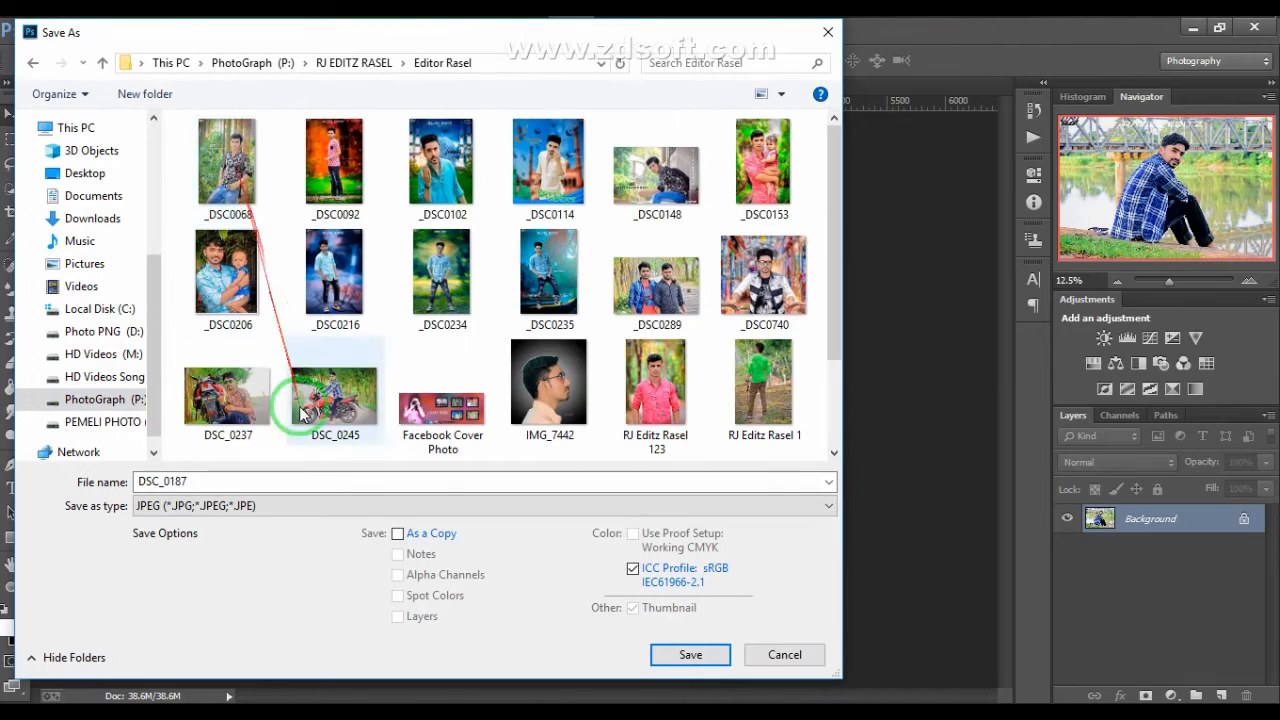
# Save the photo as the JPEG file DSC_0187 with Maximum quality 12 and the Baseline ("Standard") format
pyautogui.click(345, 508)
pyautogui.click(346, 516)
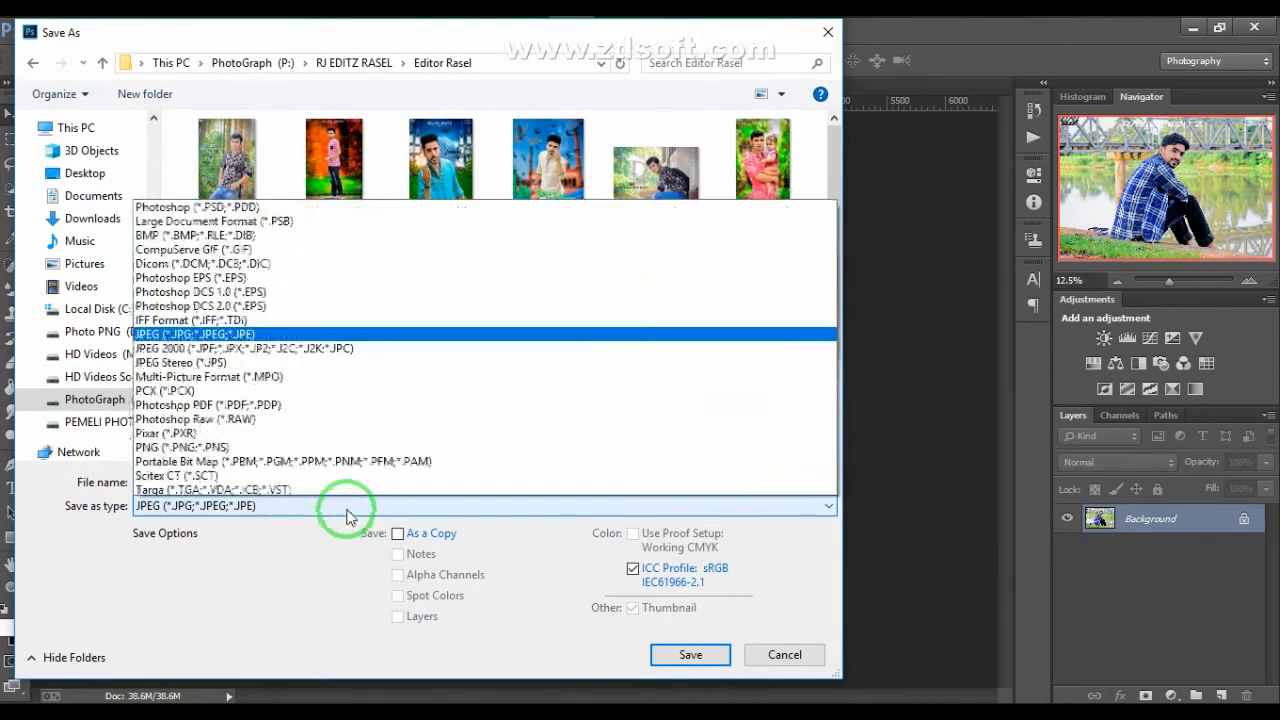
pyautogui.click(263, 318)
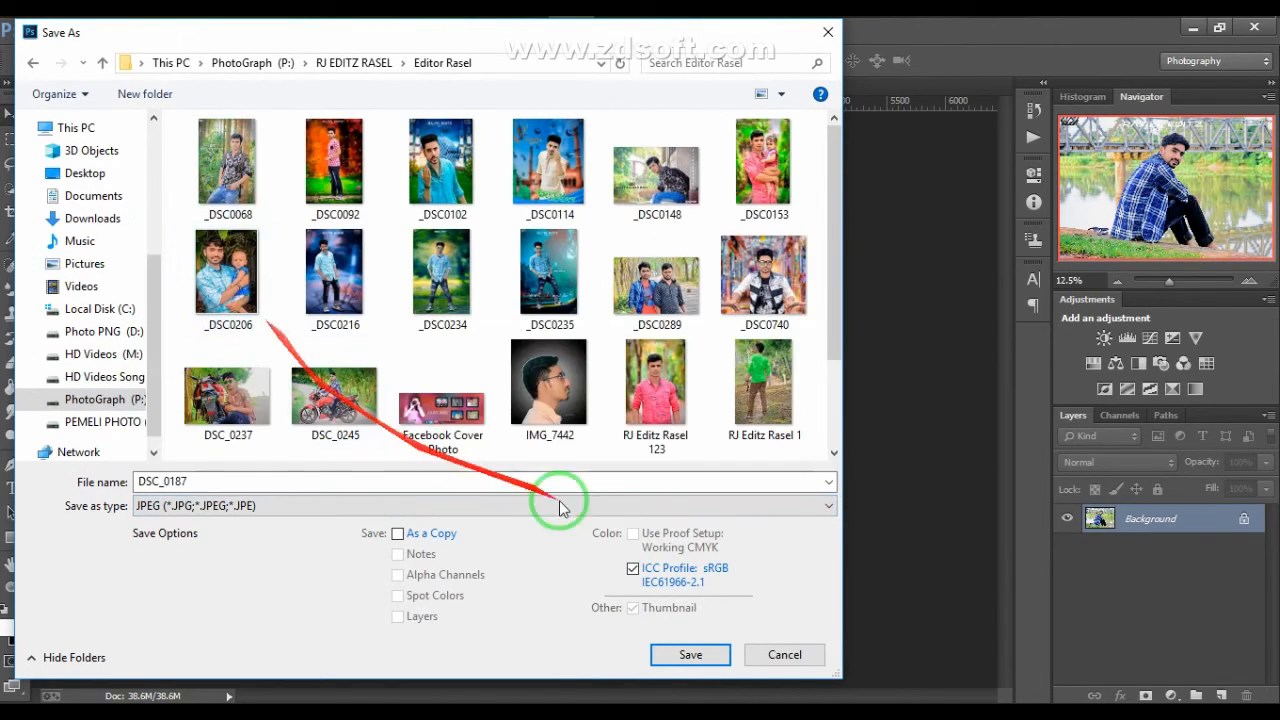
pyautogui.click(688, 655)
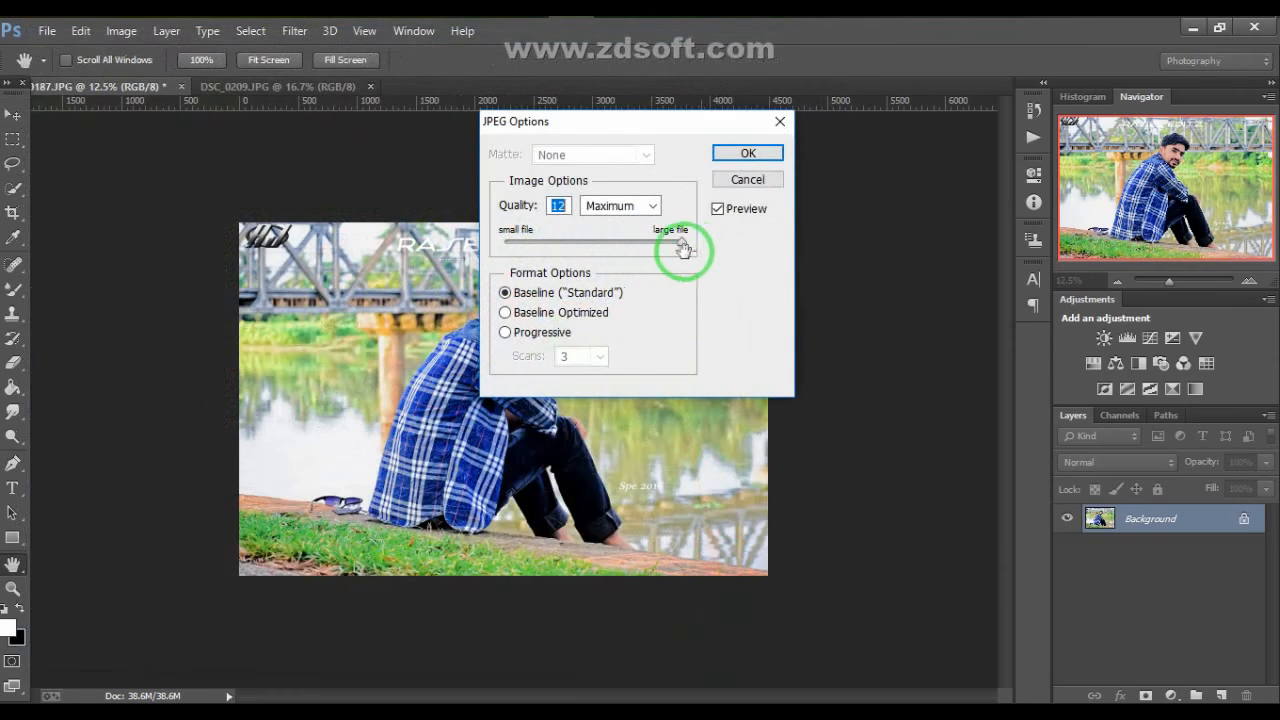
pyautogui.click(748, 154)
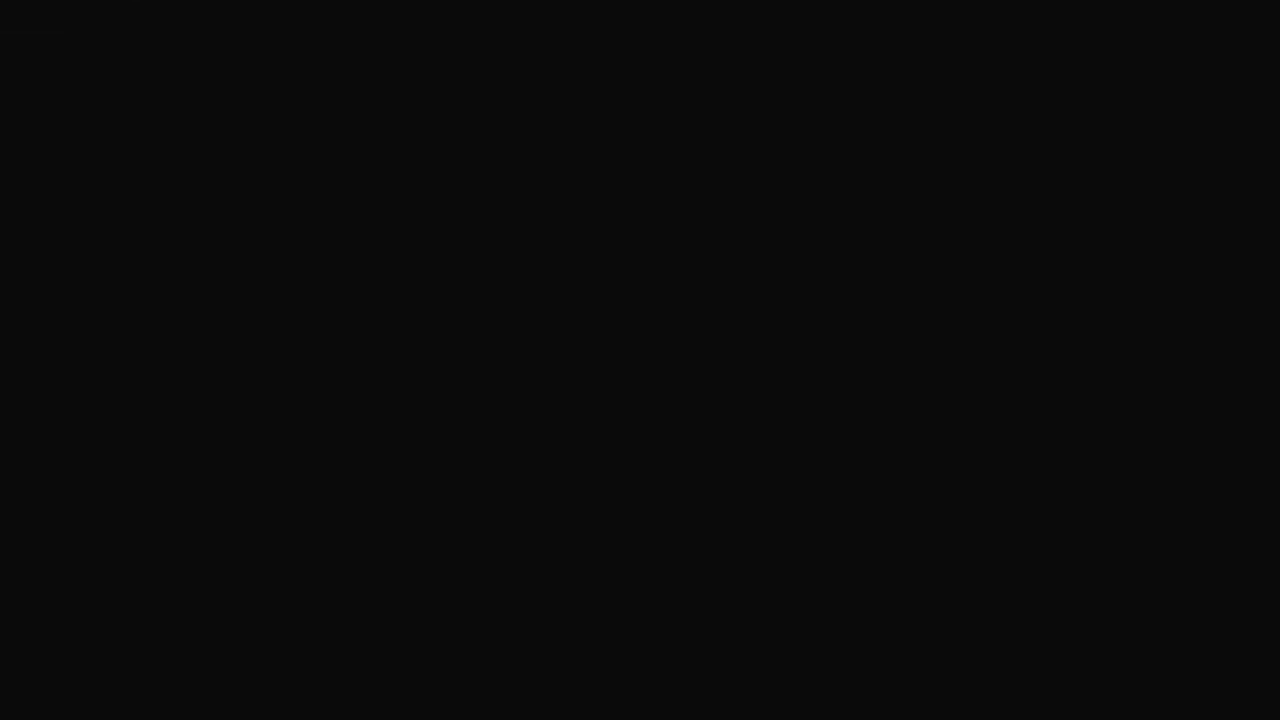